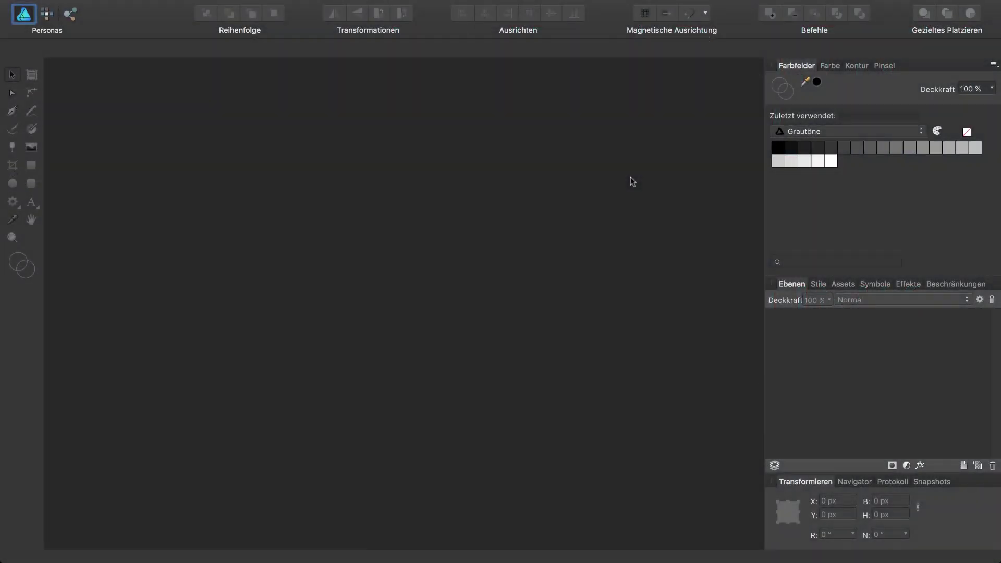
- Create a new 1920×1080 px Web document using the FHD 1080p preset
key("super+n")
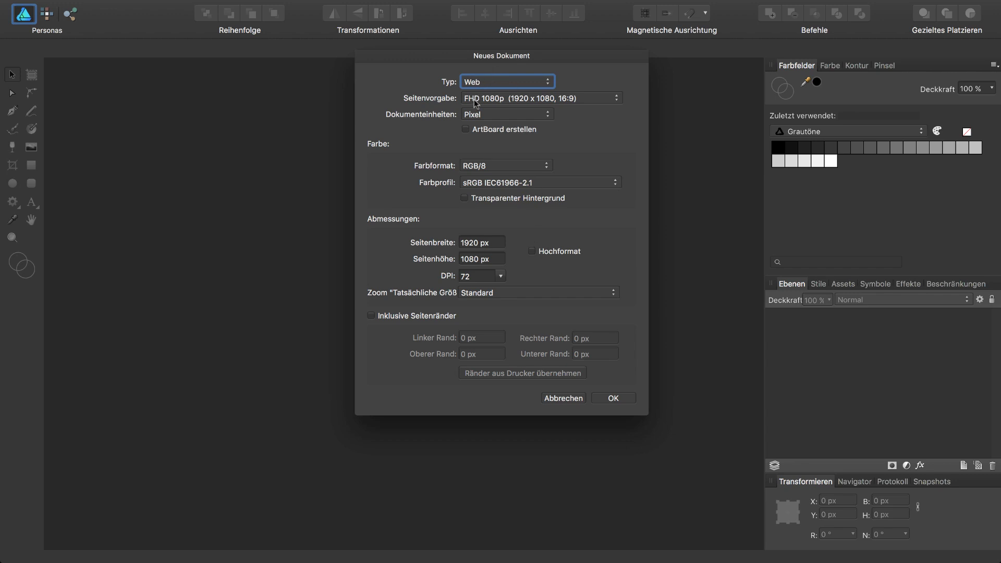
mouse_move(479, 277)
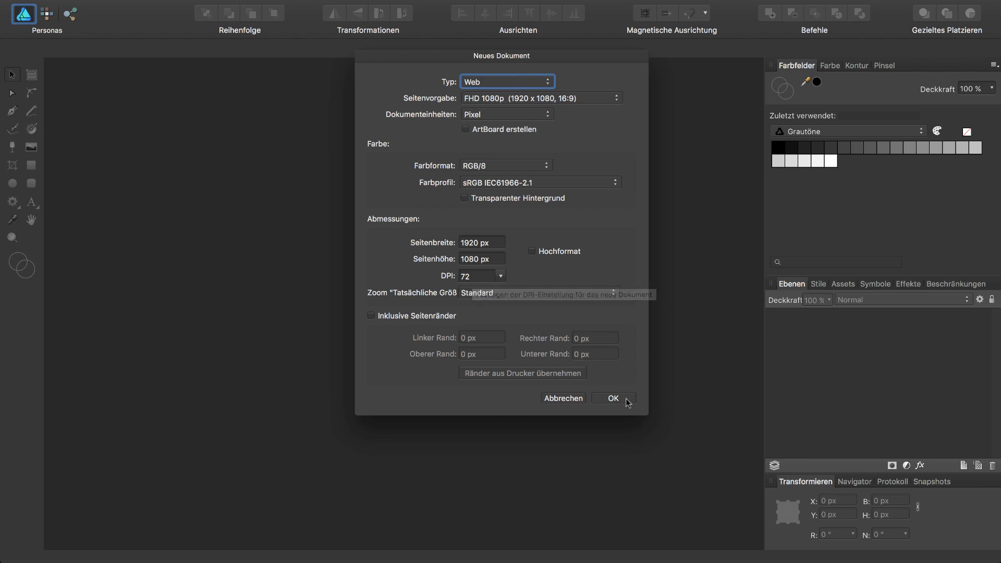
left_click(613, 398)
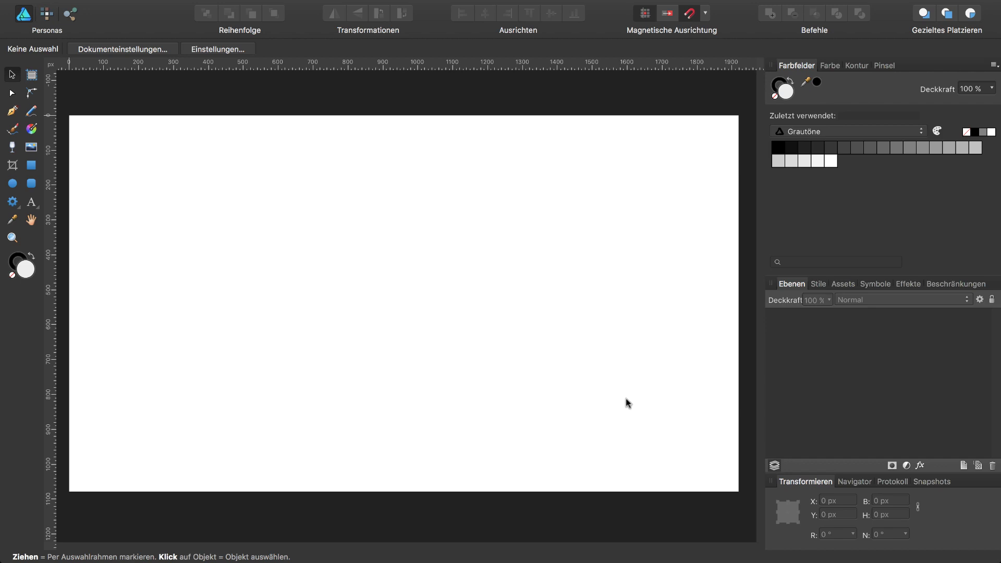
- Save the document under the name 'Fahrradkettenpinsel'
key("shift+super+s")
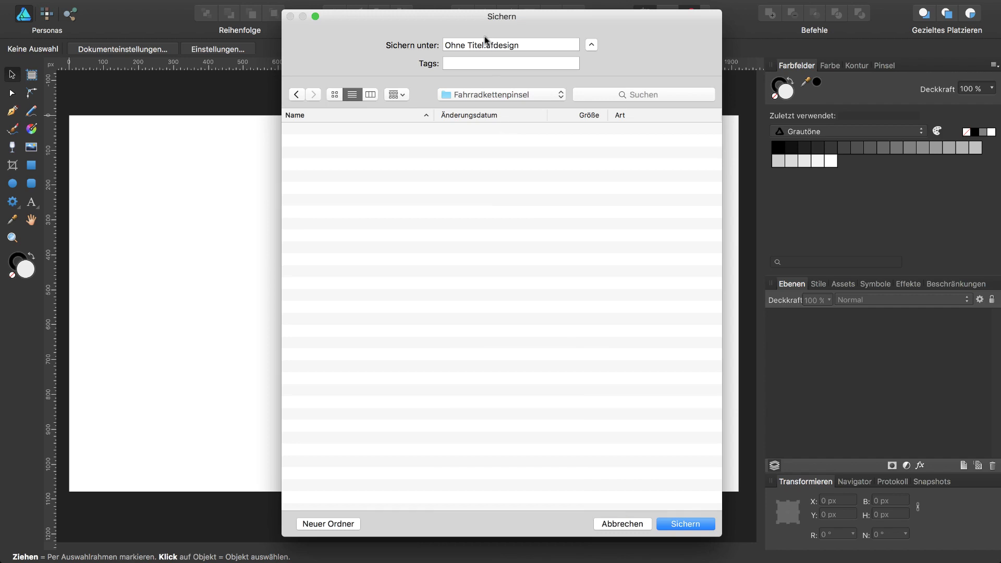
left_click_drag(485, 46, 443, 44)
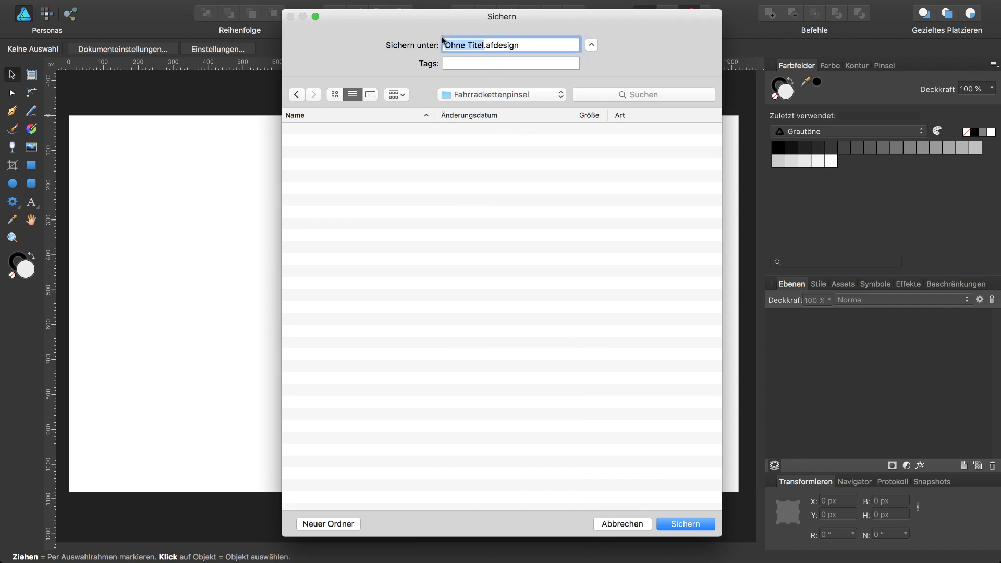
type("Fahrradkettenpinsel")
key("Return")
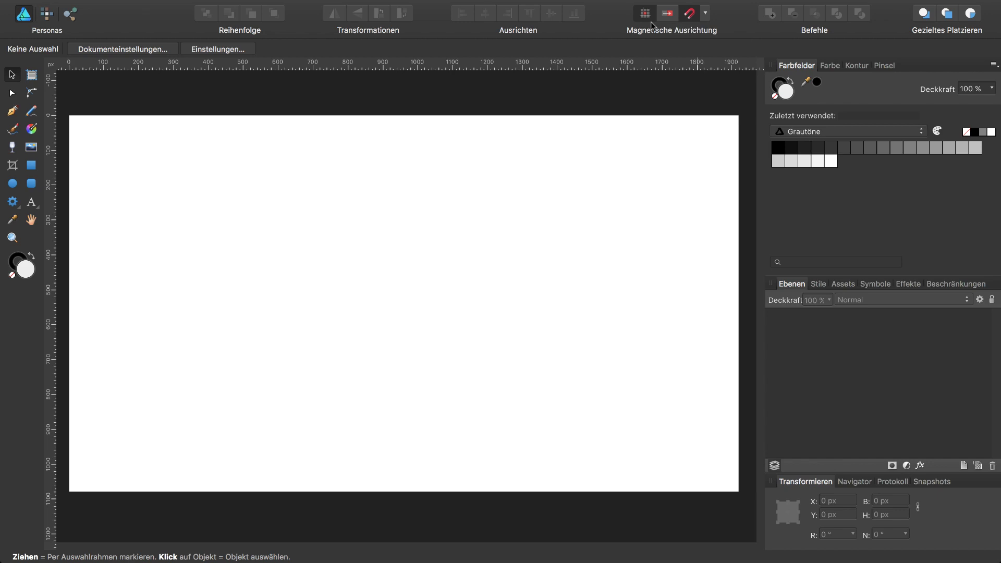
- Draw a 400×400 px circle centred on the page with the Ellipse tool
key("m")
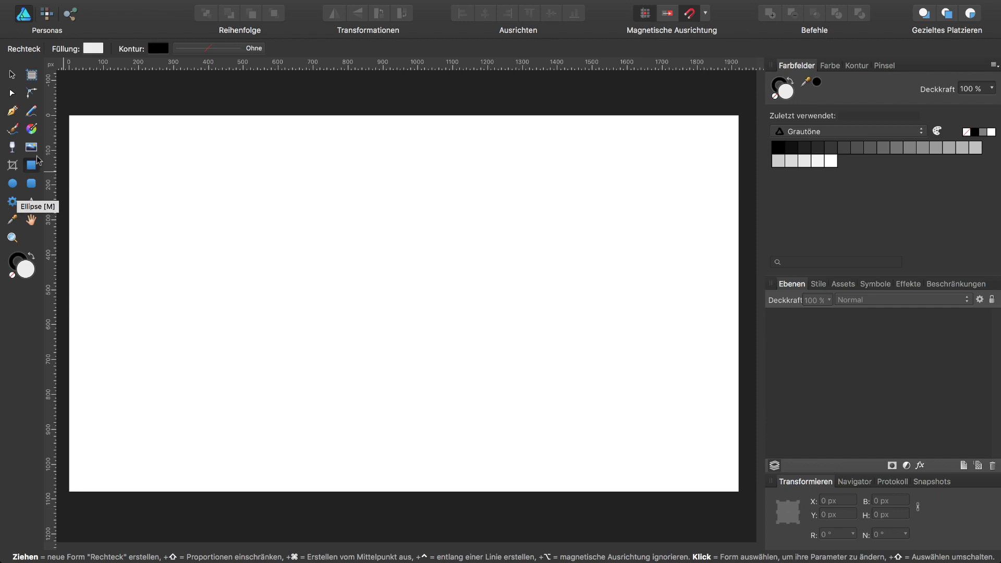
key("m")
key("e")
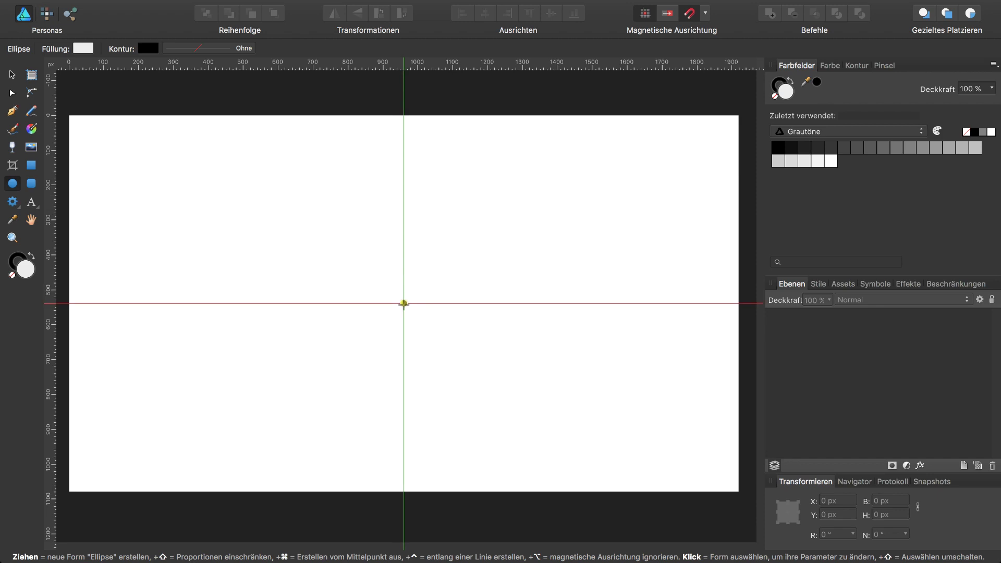
left_click_drag(403, 303, 473, 376)
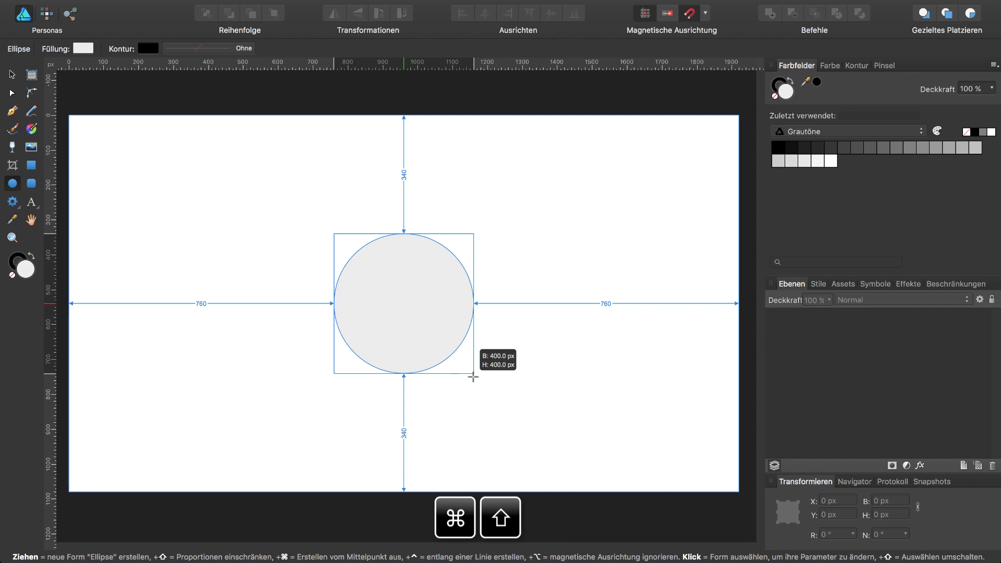
left_click_drag(473, 377, 473, 375)
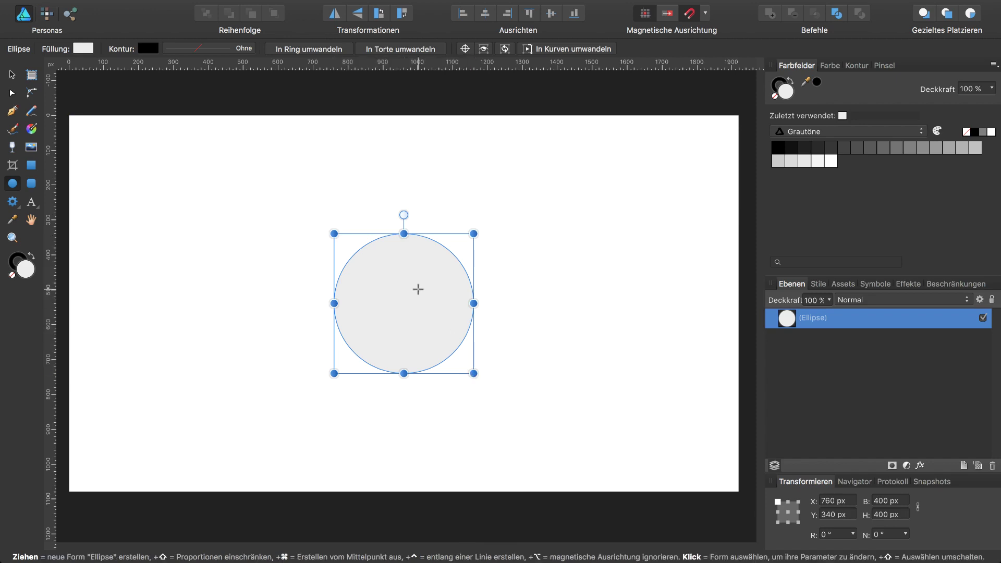
- Duplicate the circle and move the copy 250 px left of centre, using a centre anchor
key("super+j")
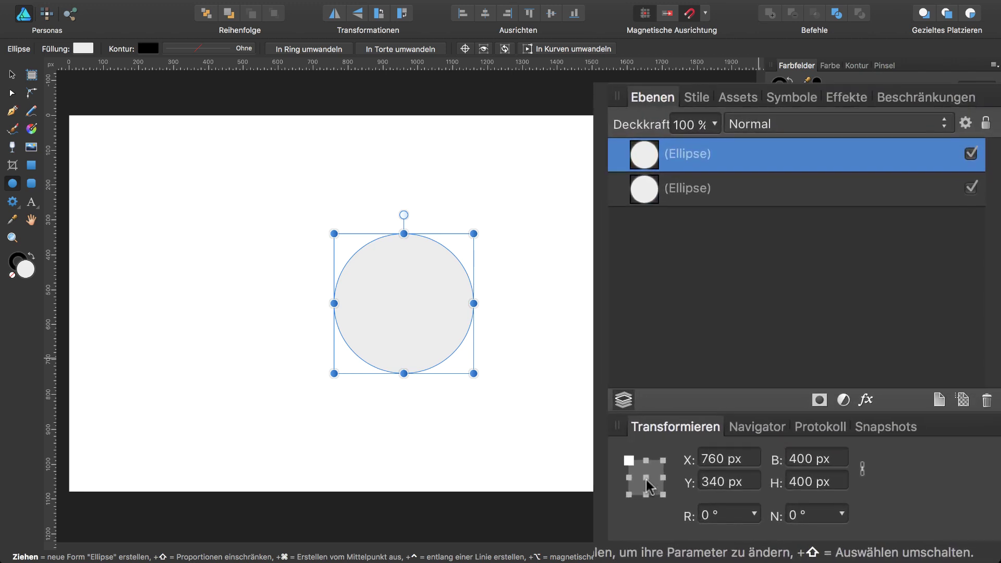
left_click(647, 478)
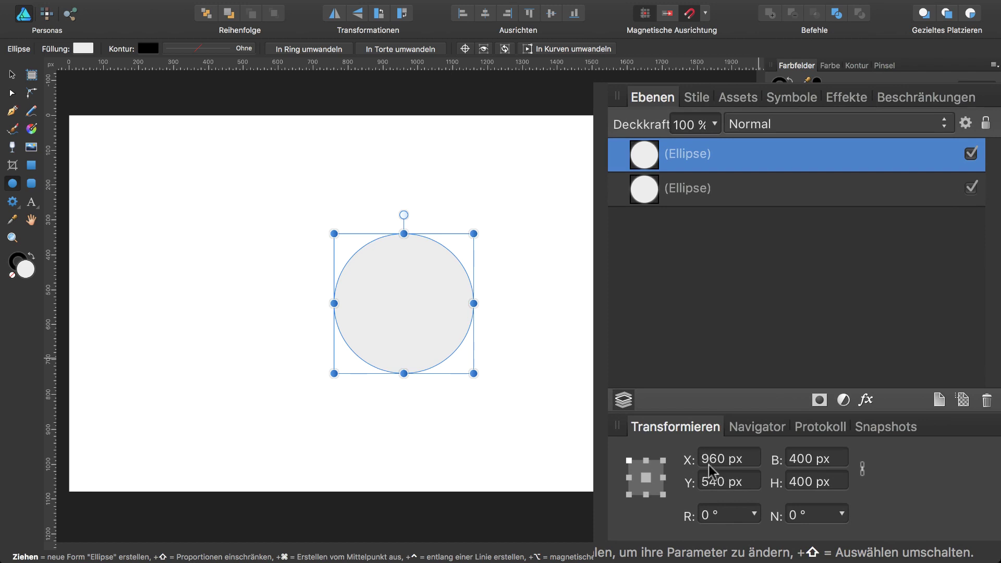
left_click(728, 461)
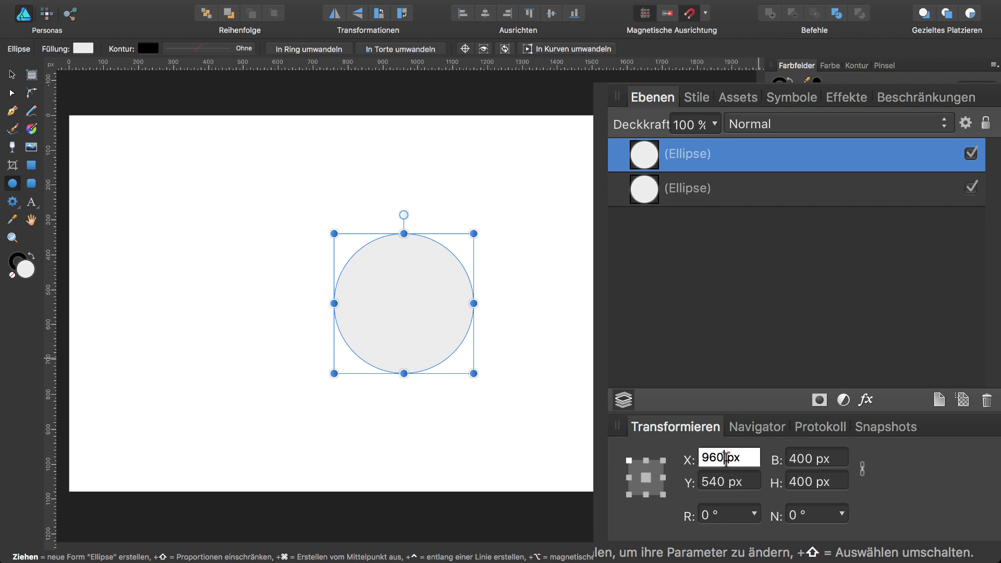
type("-250")
key("Return")
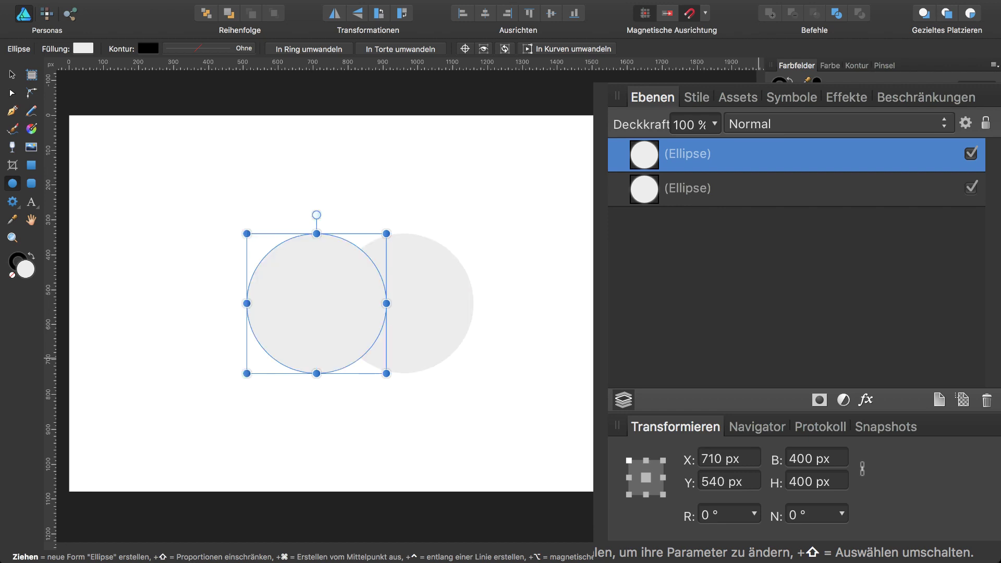
- Move the other circle 250 px right of the page centre
left_click(645, 194)
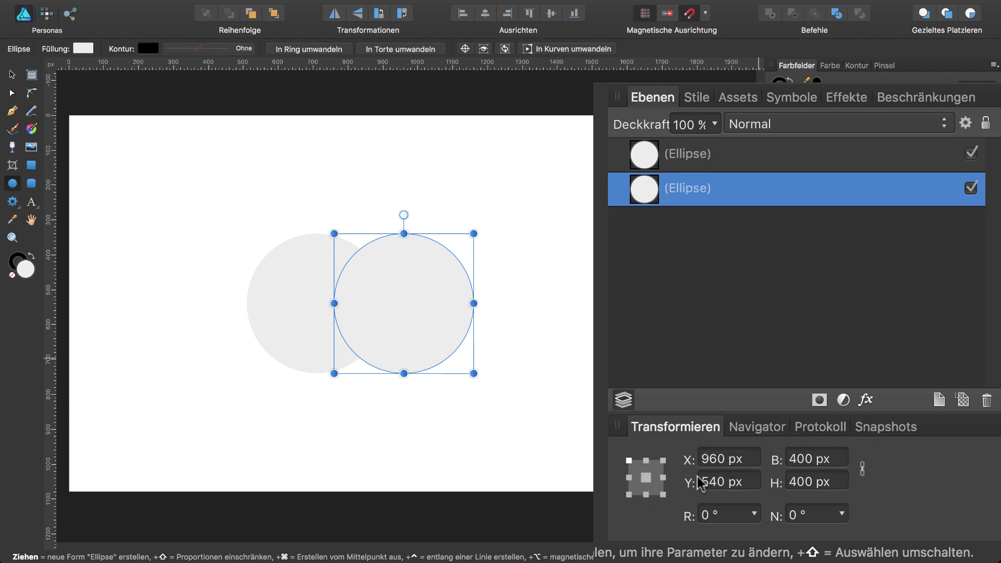
left_click(731, 460)
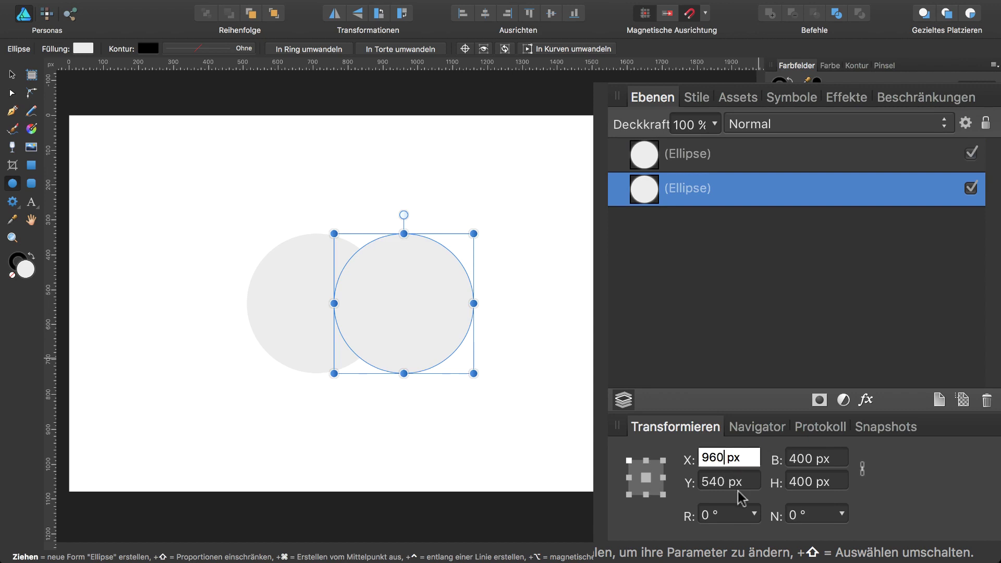
type("+250")
key("Return")
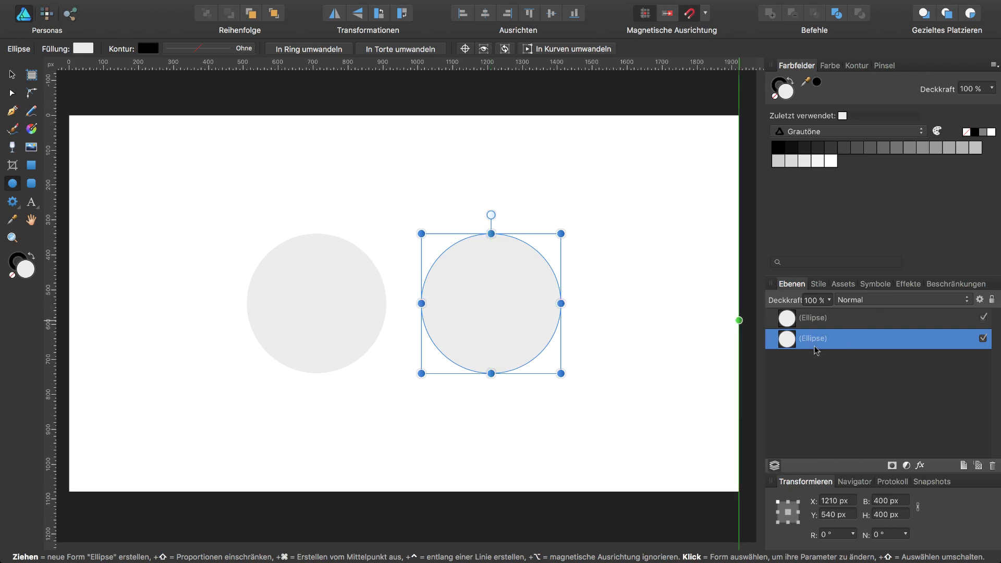
- Duplicate the right circle and enlarge the copy proportionally to 1000×1000 px
key("super+j")
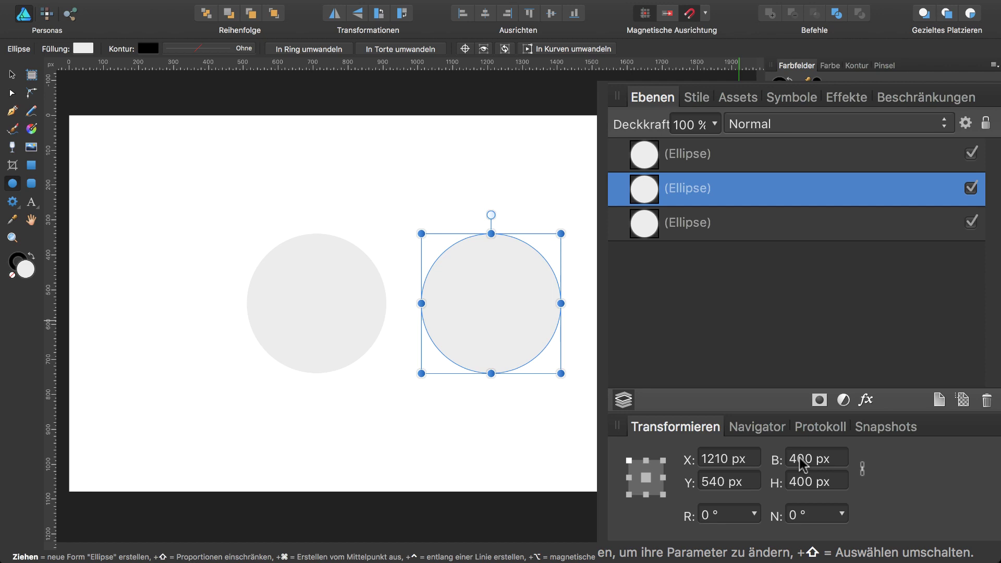
left_click(802, 462)
key("BackSpace")
type("10")
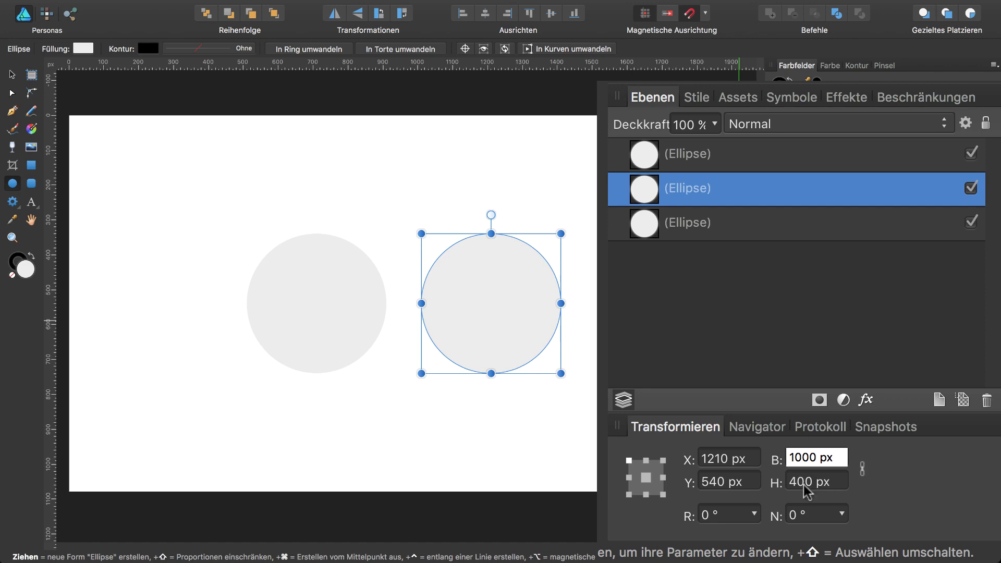
key("BackSpace")
key("BackSpace")
type("4")
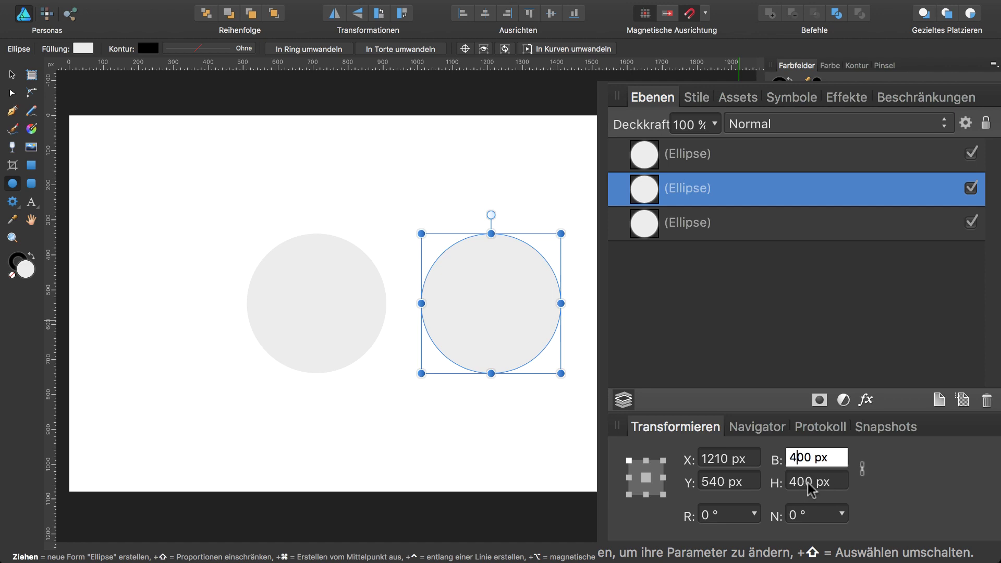
left_click(862, 467)
key("BackSpace")
type("10")
key("Return")
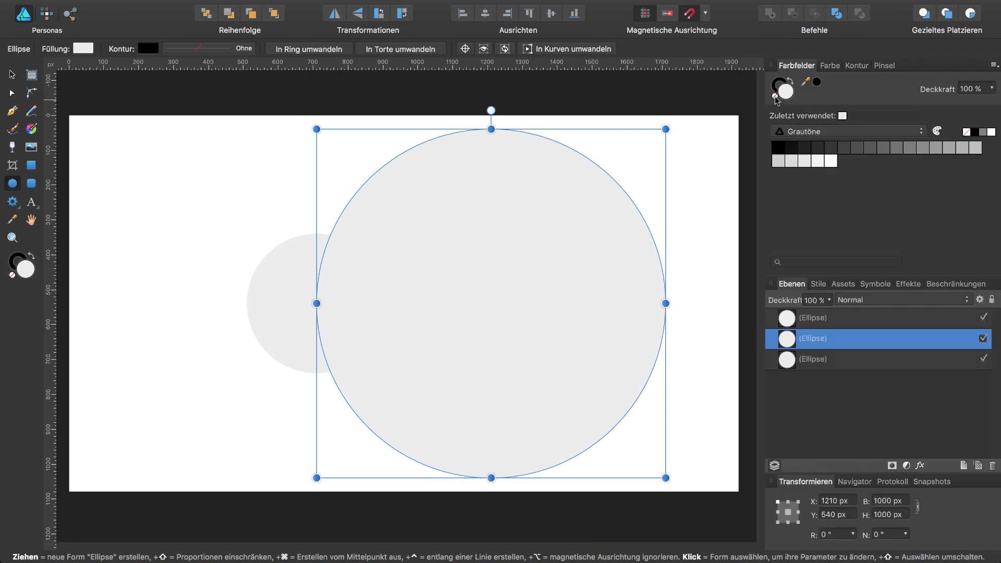
- Set the large circle's fill and stroke to none, then select the left small circle
left_click(775, 97)
left_click(776, 93)
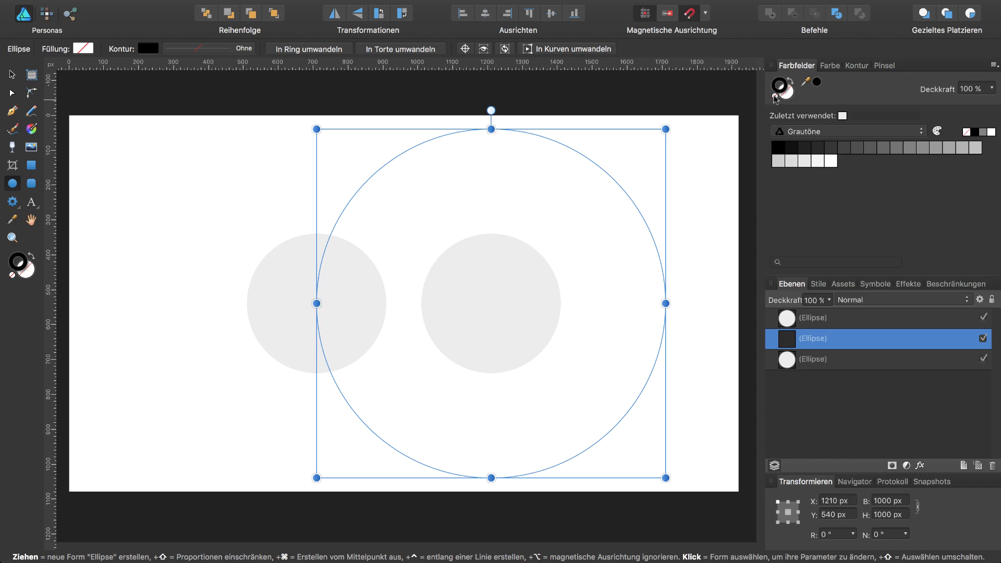
left_click(775, 98)
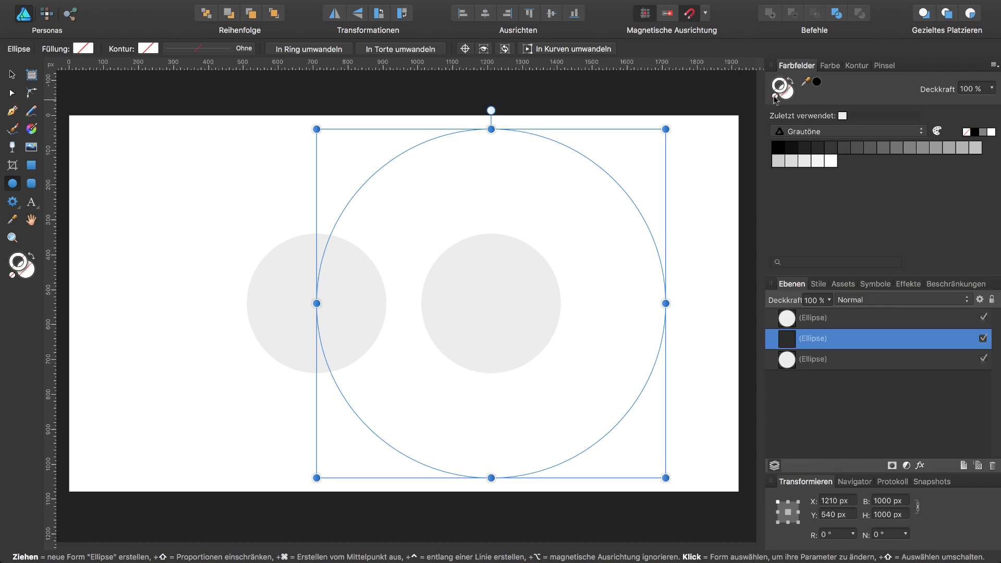
left_click(790, 322)
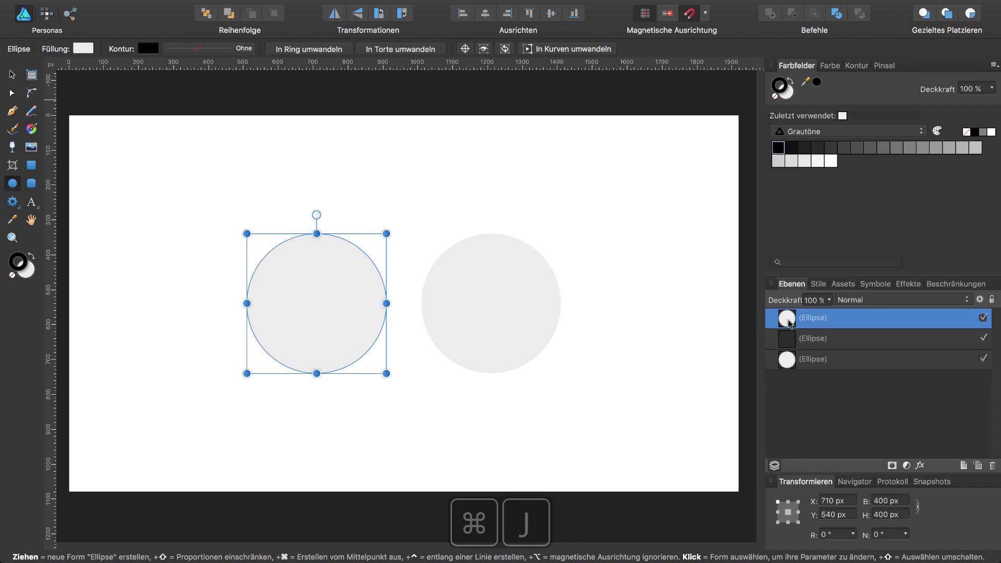
- Duplicate the left small circle and enlarge the copy to 1000×1000 px
key("ctrl+j")
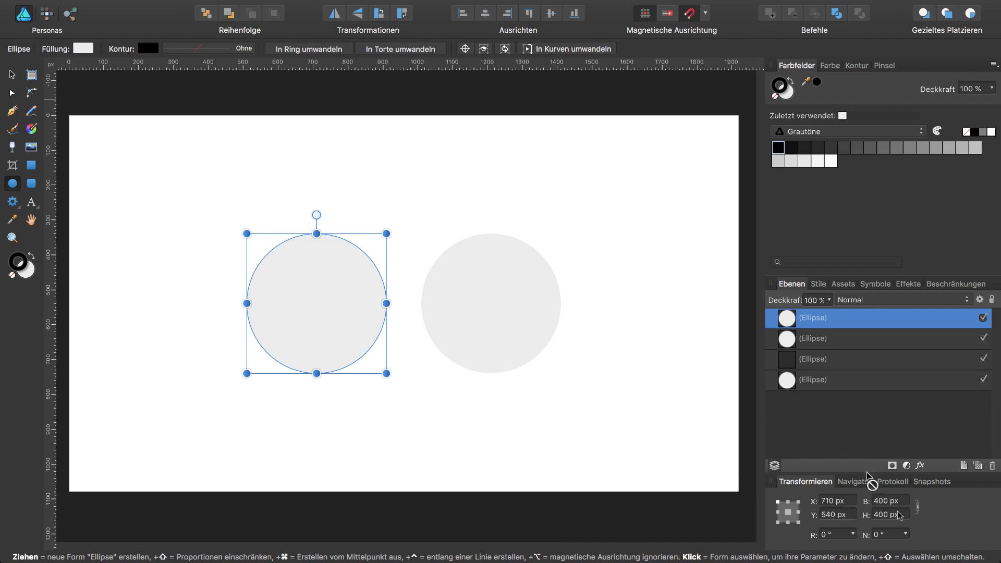
left_click(879, 501)
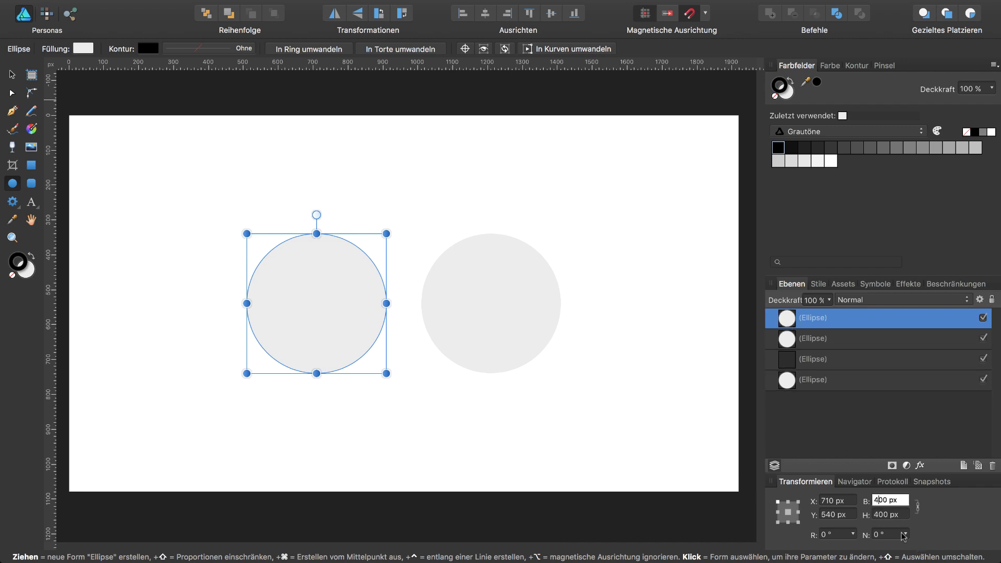
type("1000")
key("Return")
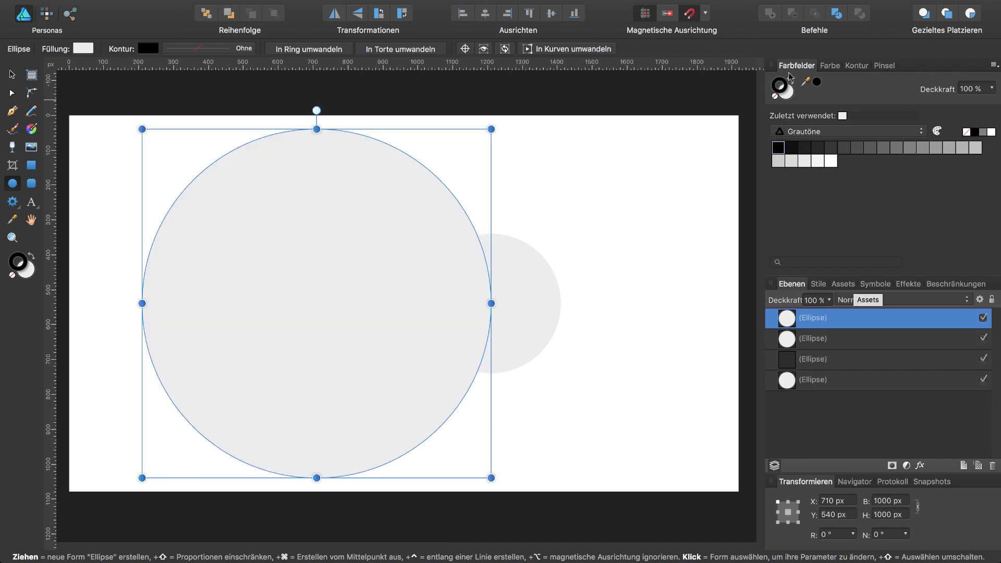
- Give the new large circle no fill and no stroke, and select both large circles
left_click(776, 96)
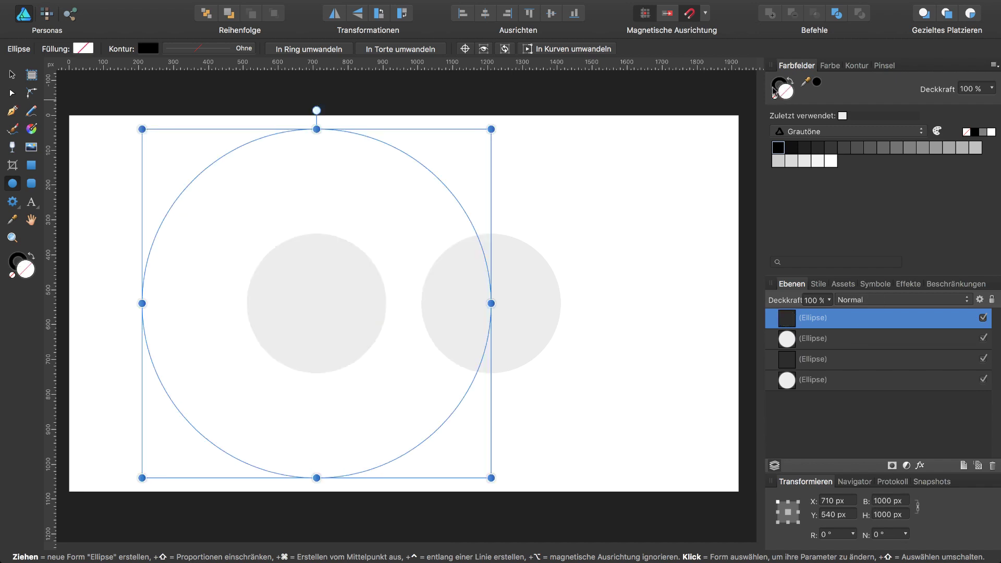
left_click(775, 96)
left_click(787, 97)
key("super")
left_click(809, 360, "super")
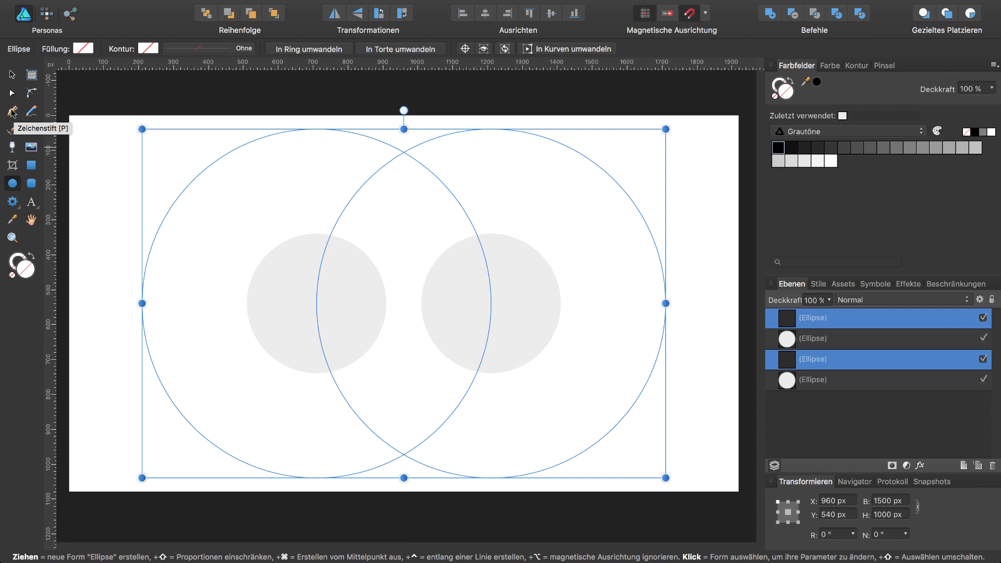
- Pen a closed diamond through the upper intersection, left centre, lower intersection and right centre
key("p")
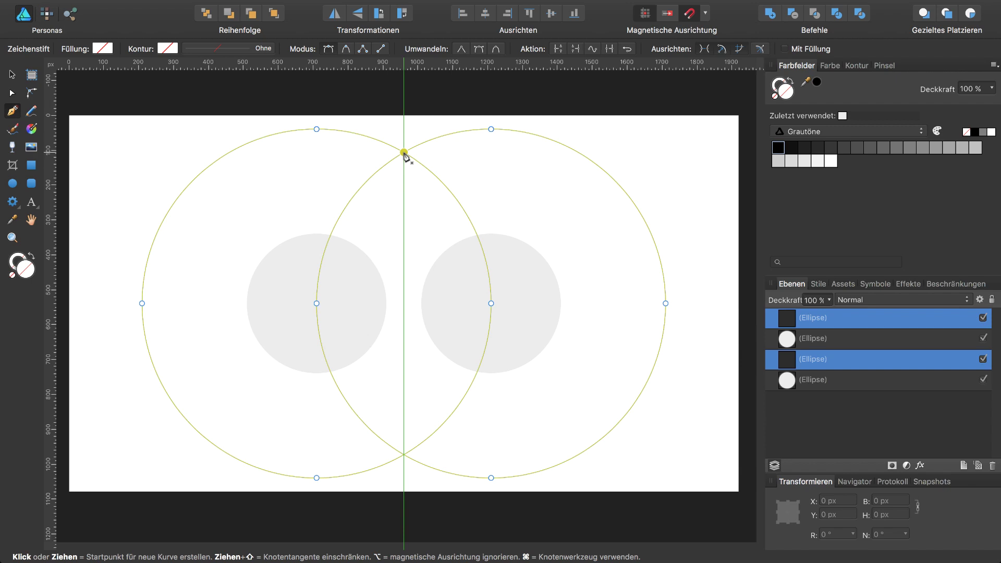
left_click(405, 153)
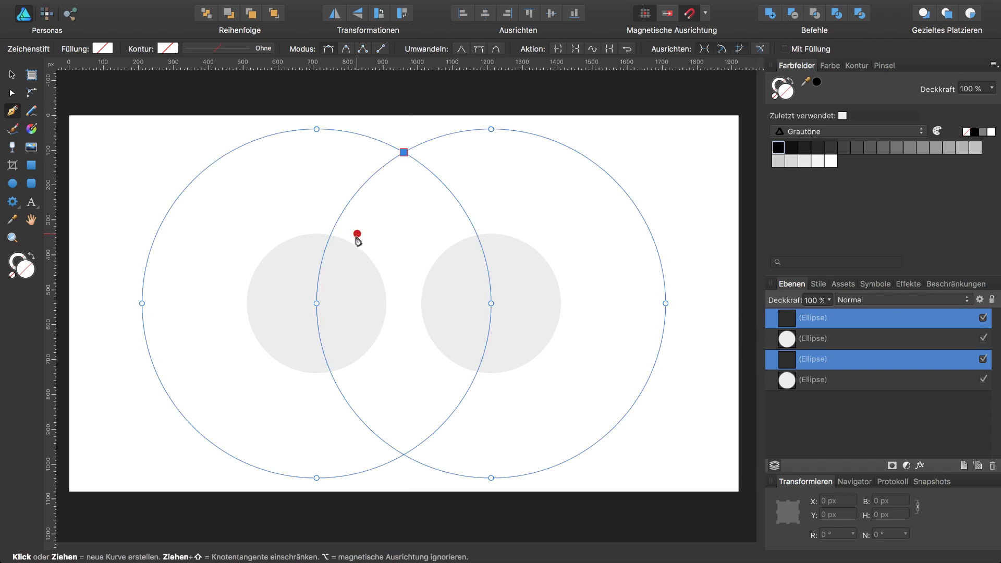
left_click(316, 303)
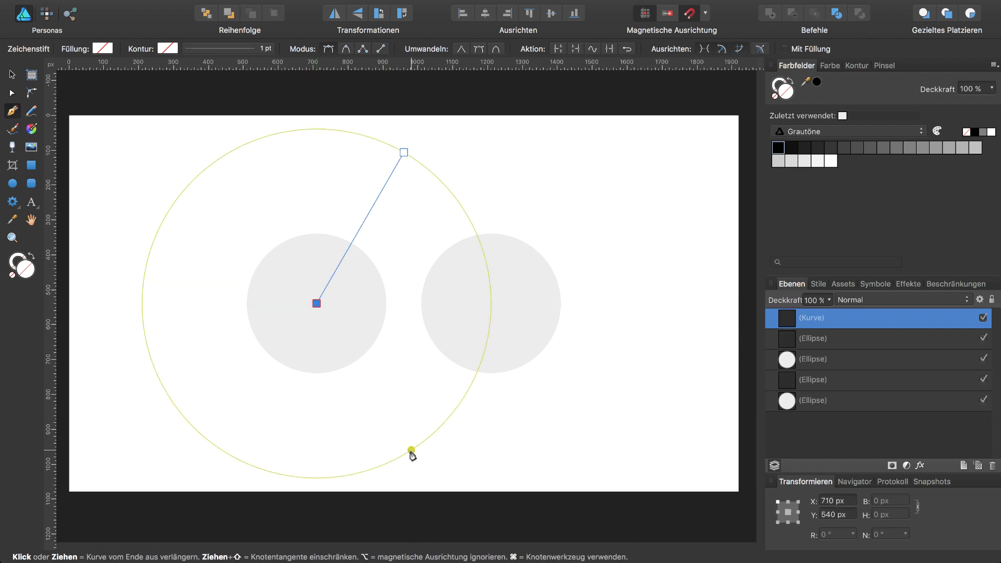
left_click(404, 454)
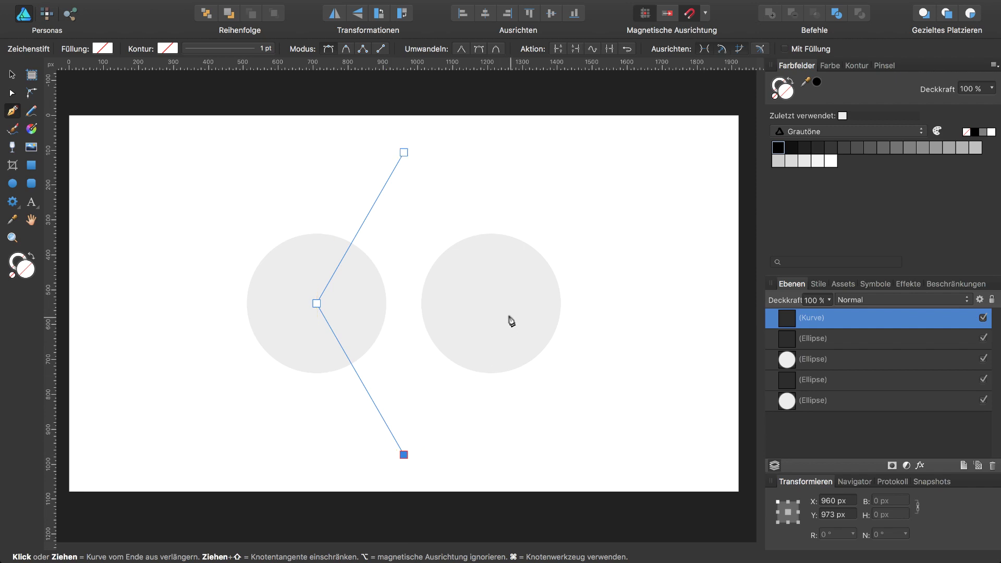
left_click(491, 304)
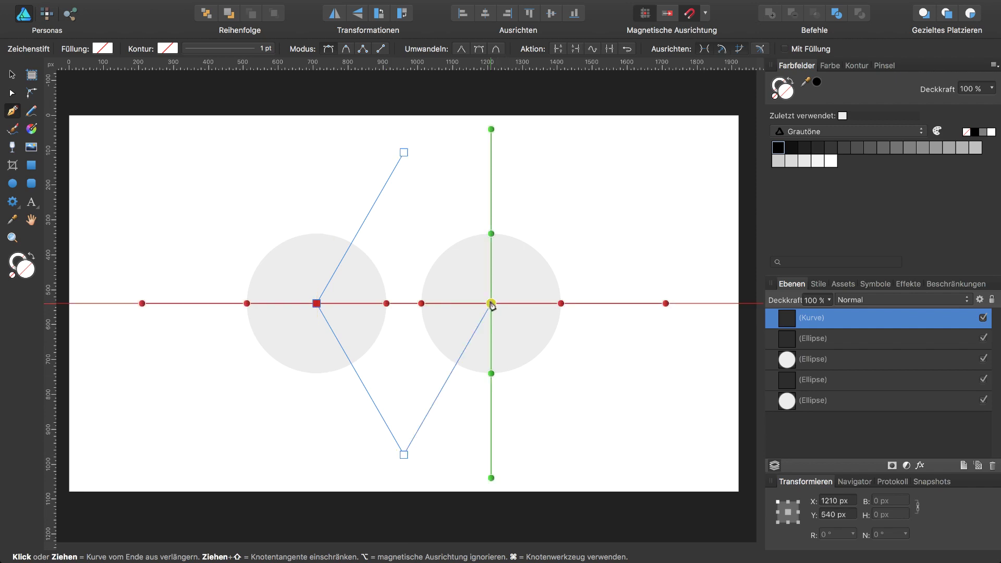
left_click(404, 153)
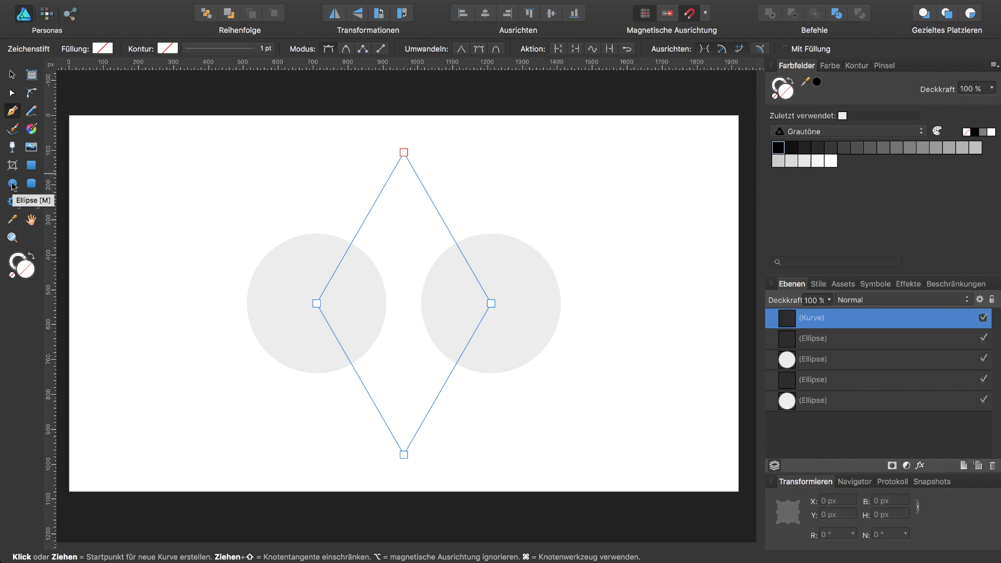
- Draw circles centred on the diamond's top and bottom points
left_click(12, 184)
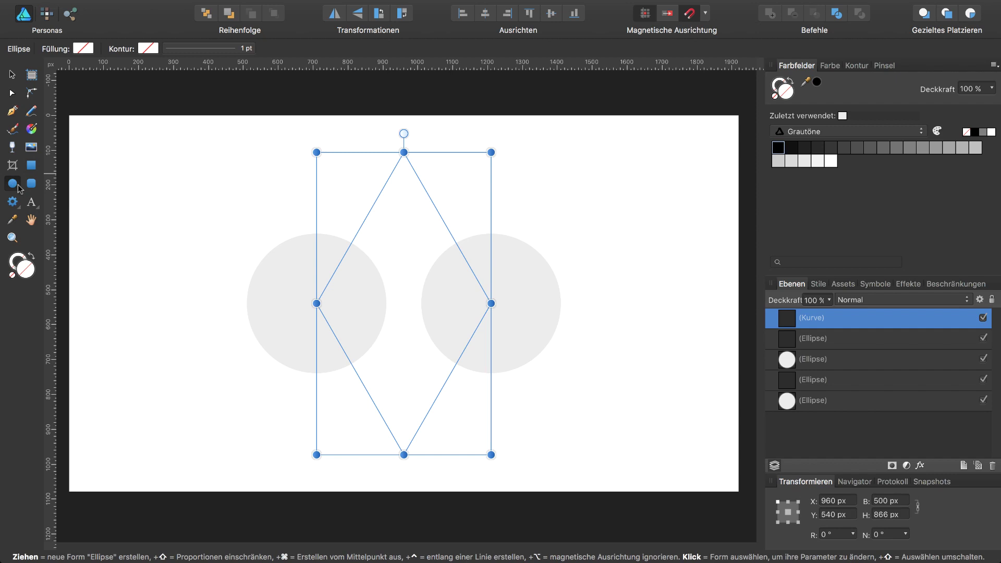
key("super+z")
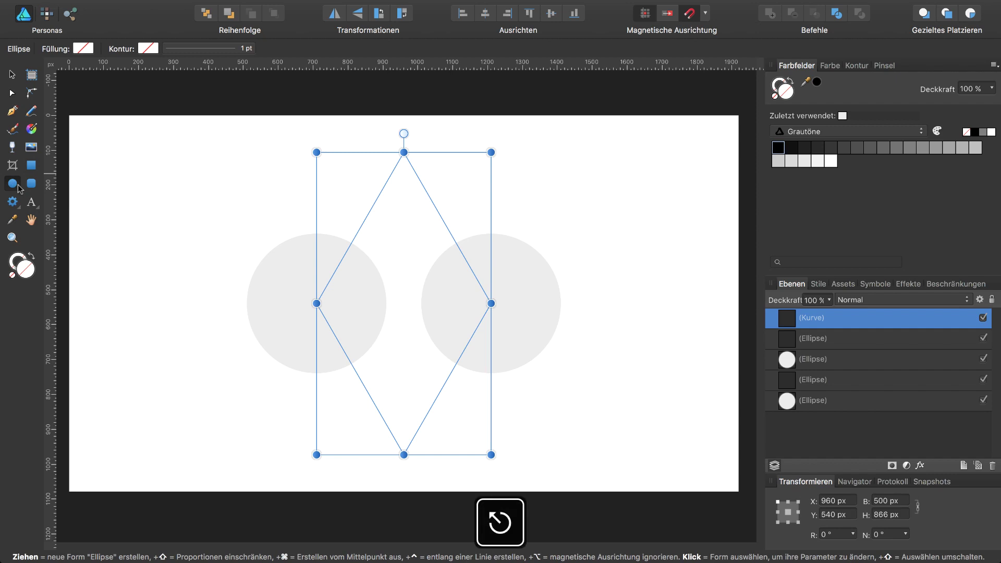
key("super+z")
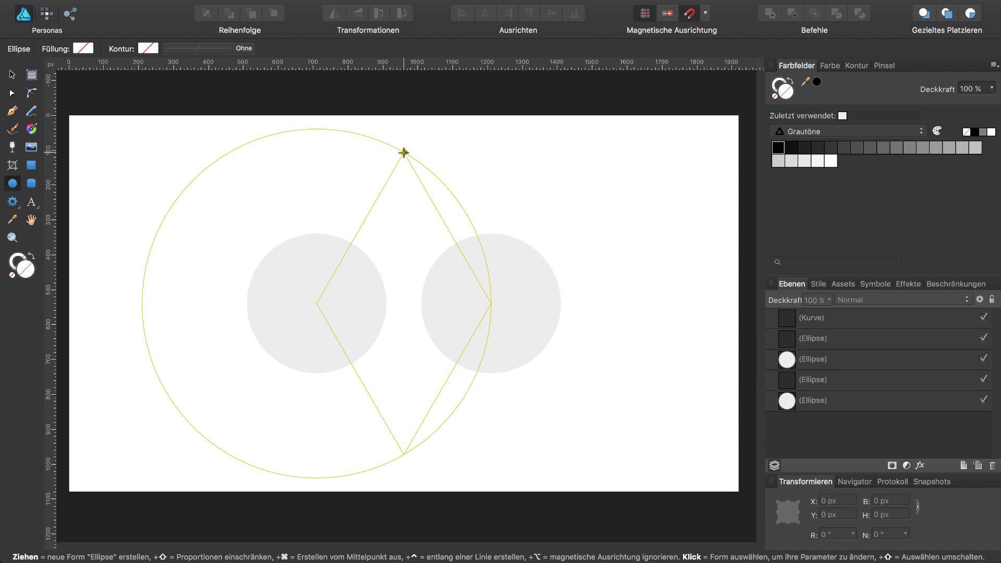
left_click_drag(404, 153, 509, 282)
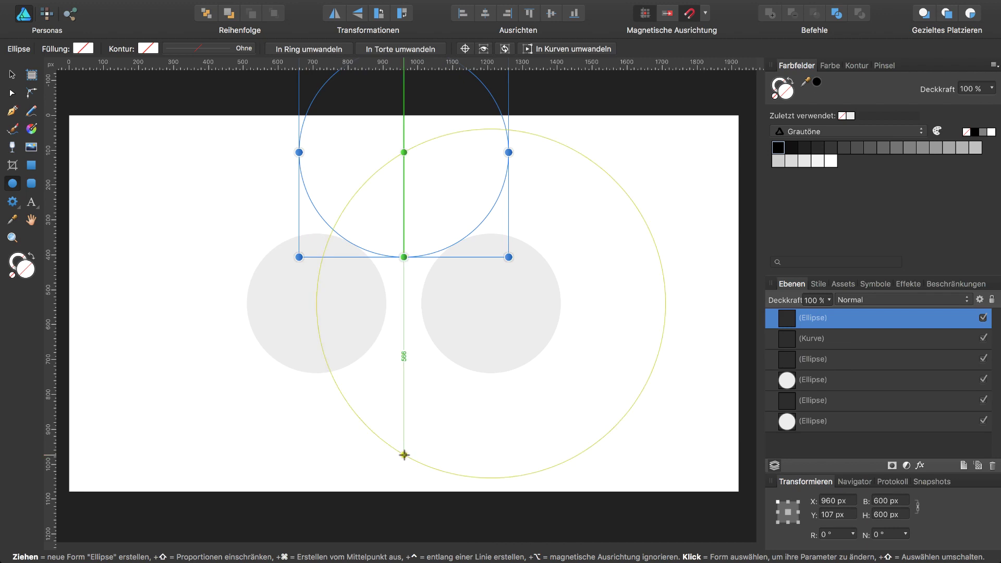
left_click_drag(404, 455, 471, 520)
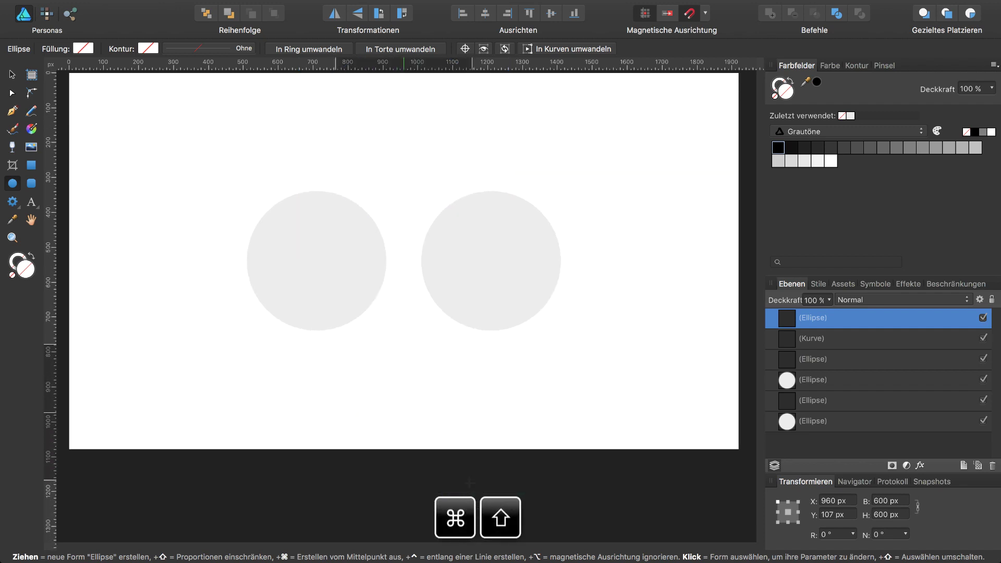
mouse_move(471, 521)
left_mouse_down()
mouse_move(435, 441)
mouse_move(491, 499)
left_mouse_up()
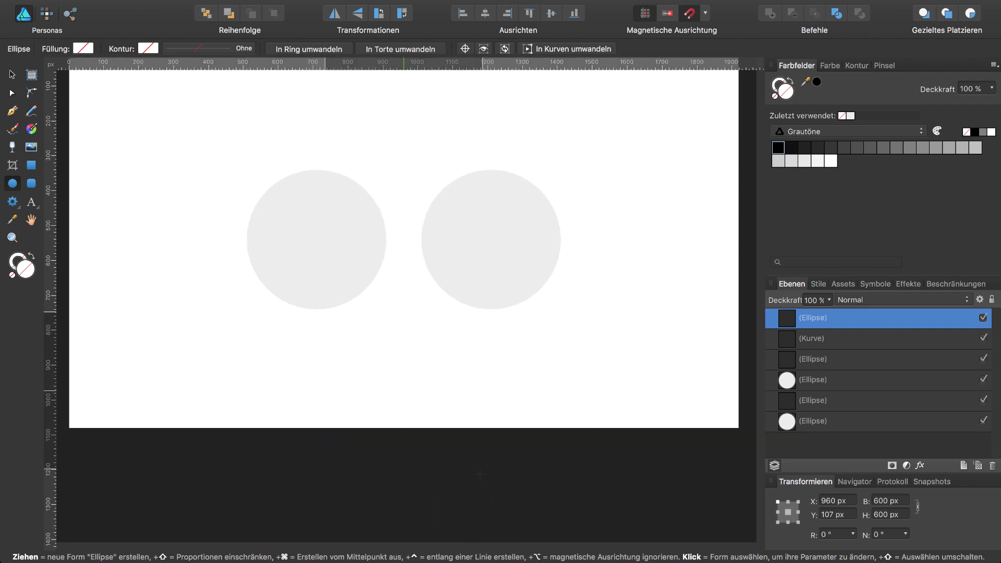
left_click_drag(491, 499, 445, 432)
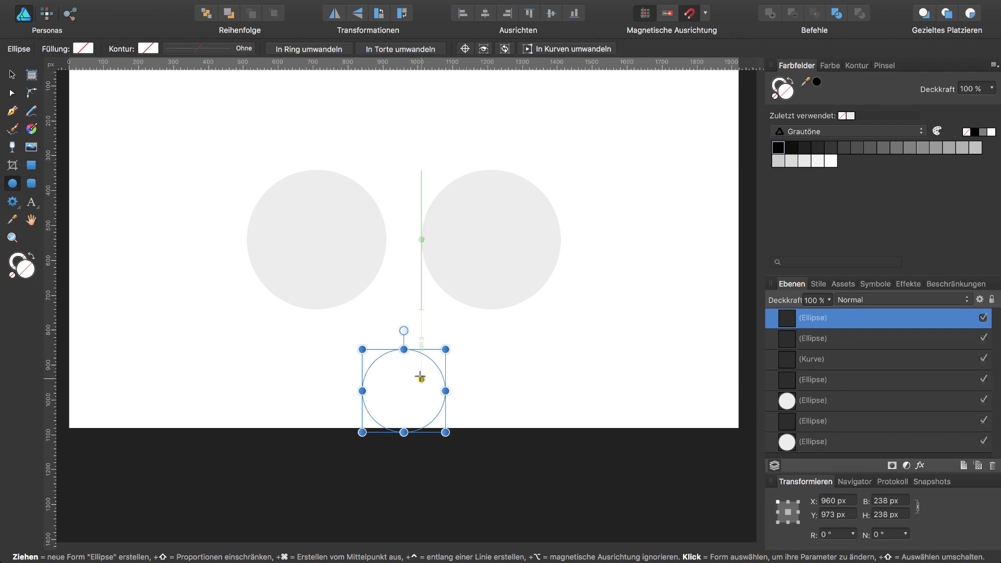
- Resize the bottom circle to 600 px and select both circles together with the diamond
left_click(881, 501)
double_click(881, 500)
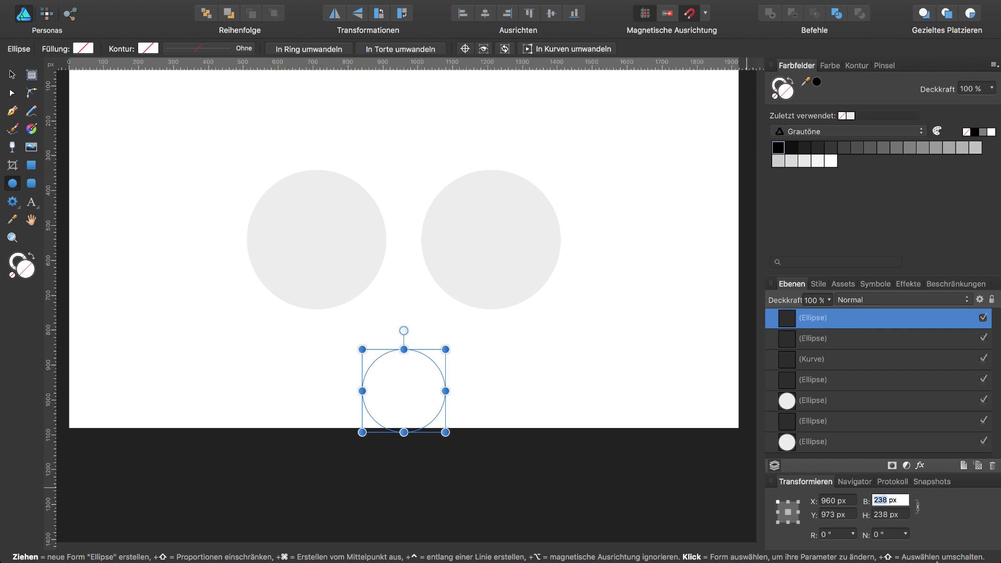
type("600")
key("Return")
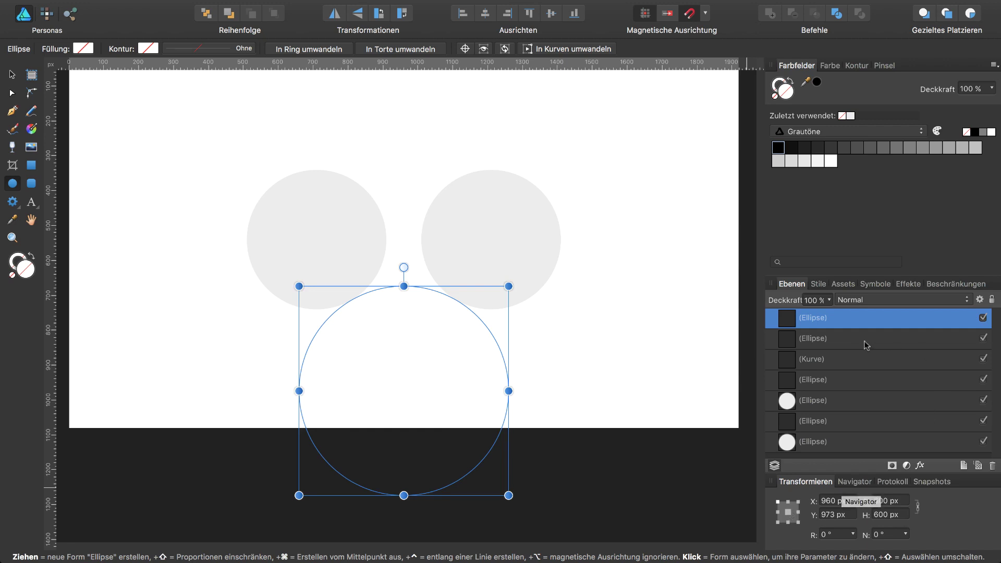
left_click(811, 359, "shift")
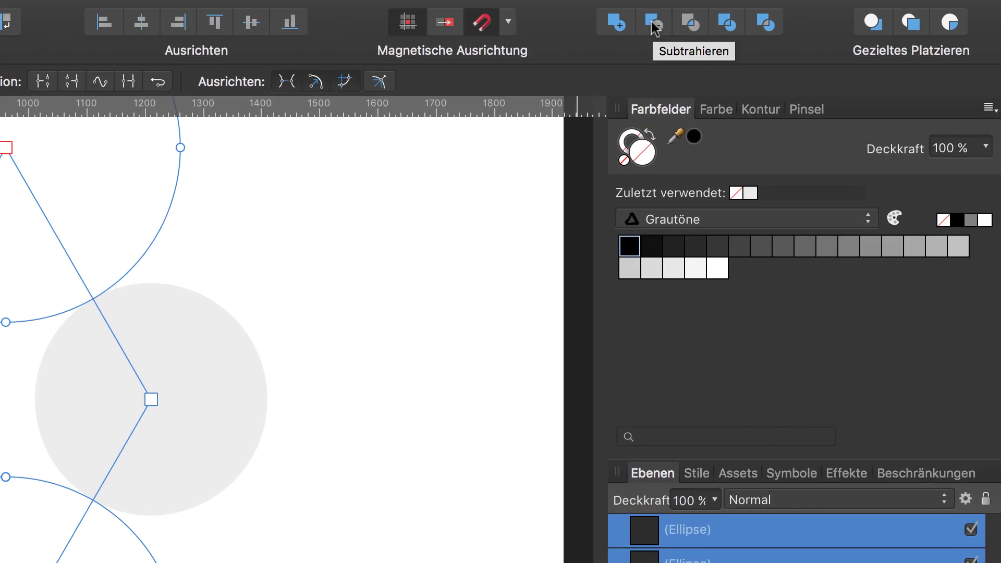
- Subtract the 600 px circles from the diamond, then add both grey circles into one chain-link shape
left_click(655, 25)
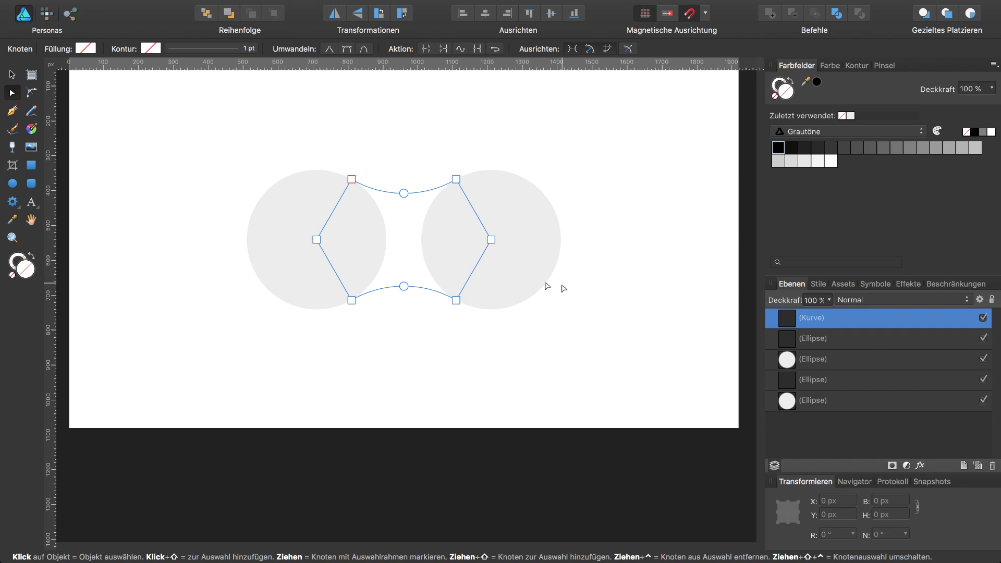
key("super")
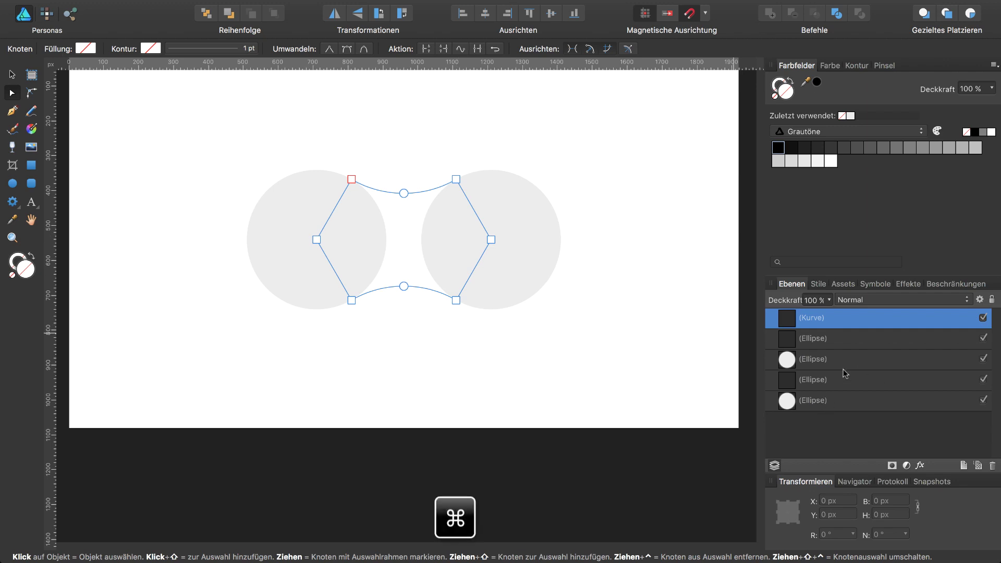
left_click(832, 361, "super")
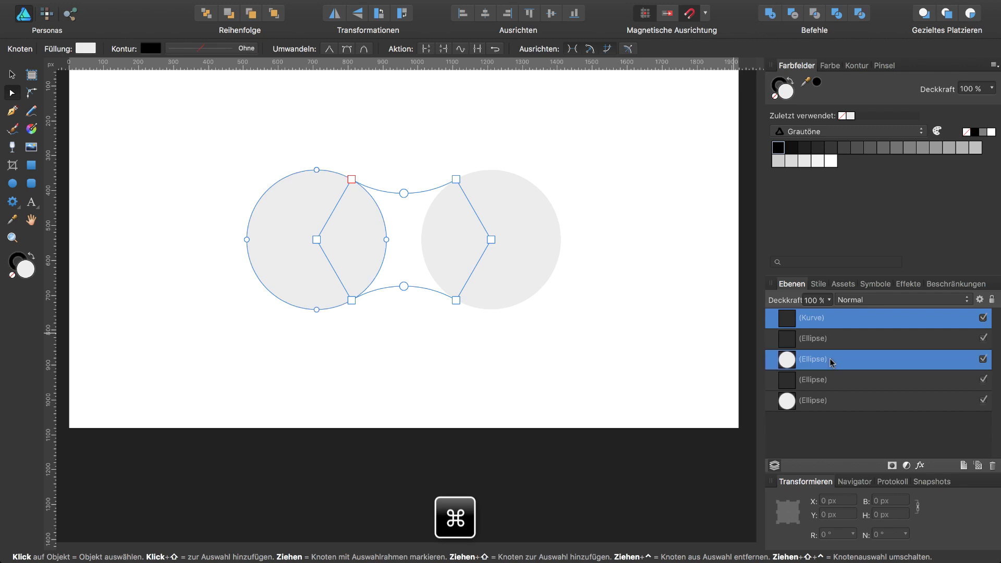
left_click(824, 402, "super")
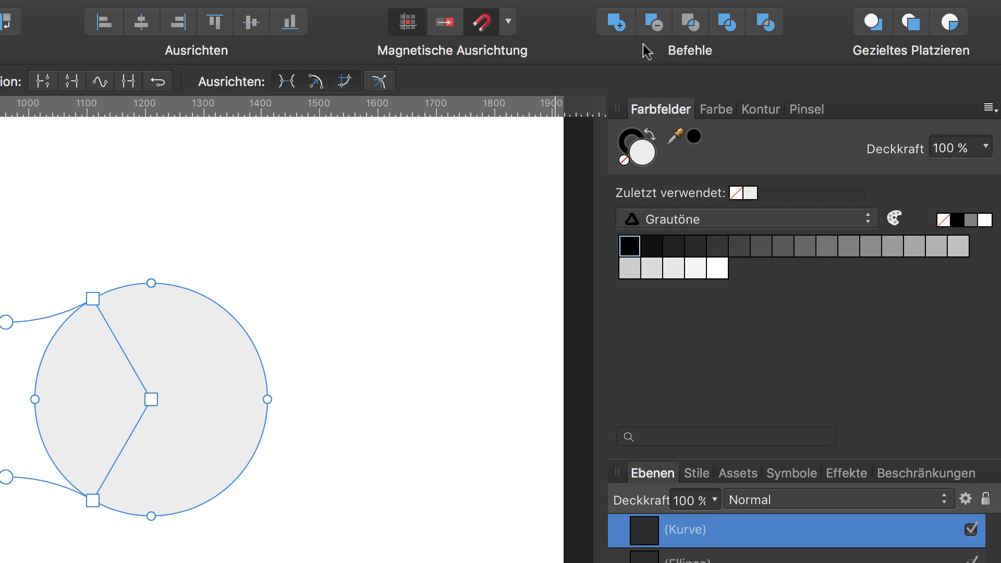
left_click(617, 27)
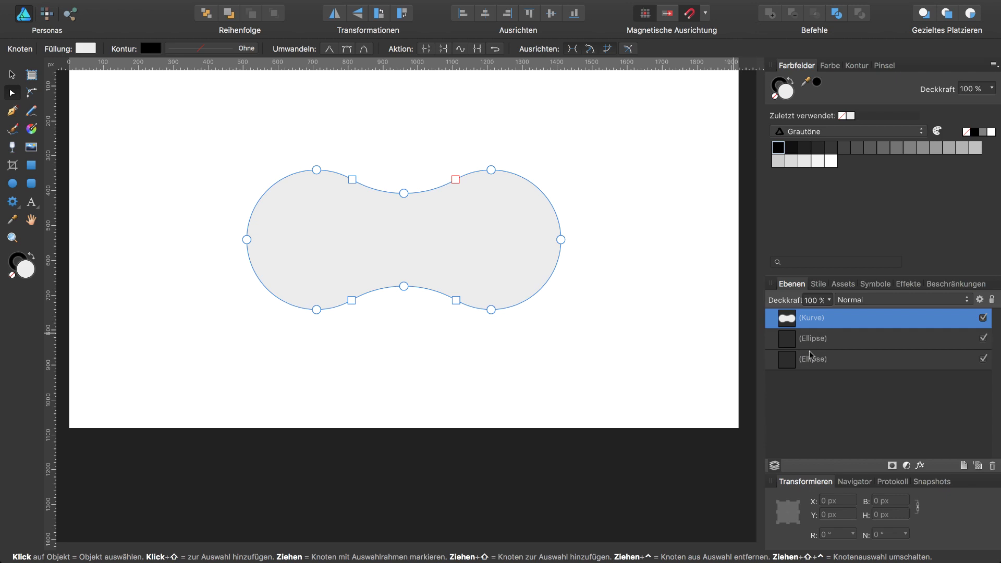
- Draw a 90 px circle at the left lobe's centre and duplicate it 500 px right
key("m")
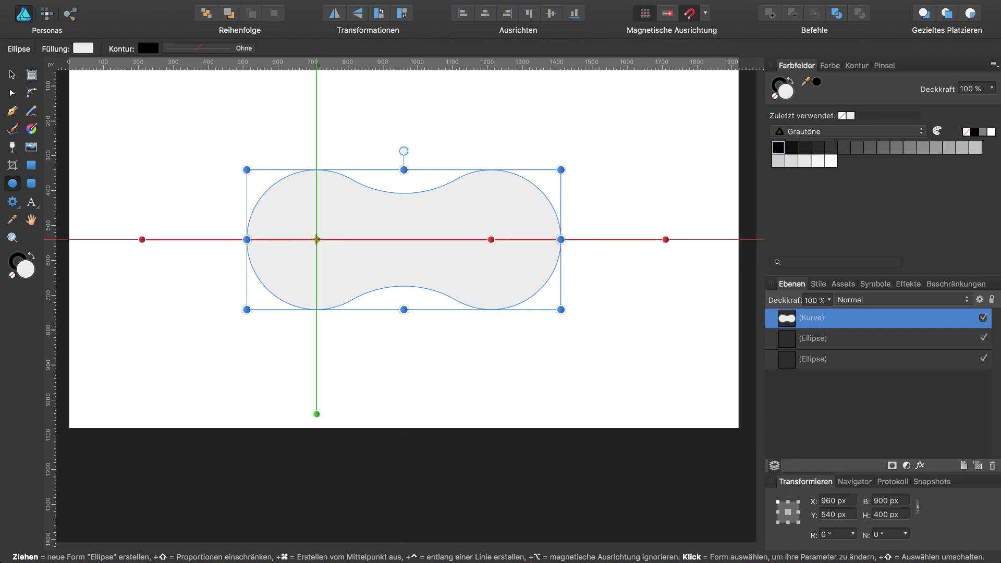
left_click_drag(316, 239, 333, 252)
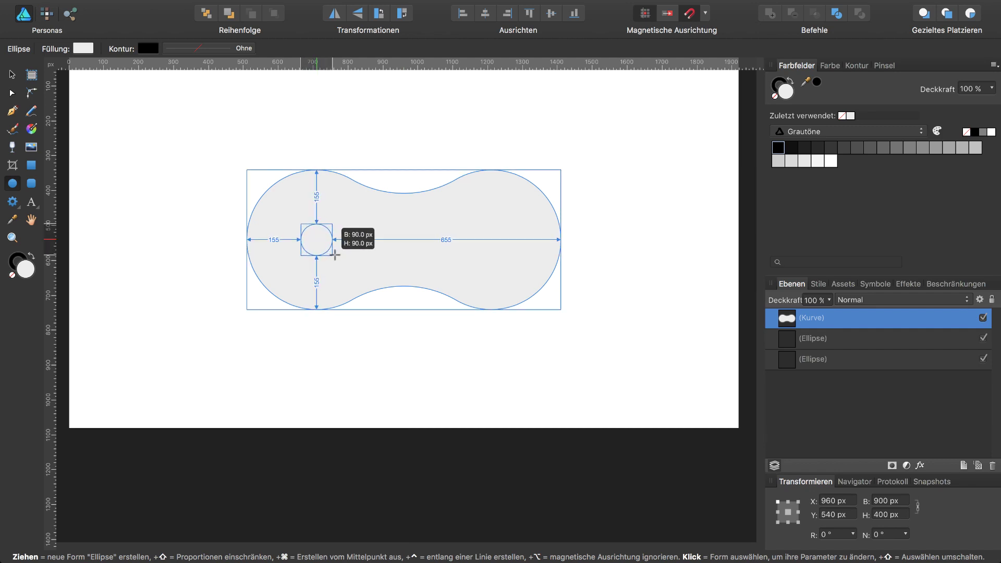
left_click_drag(333, 252, 336, 255)
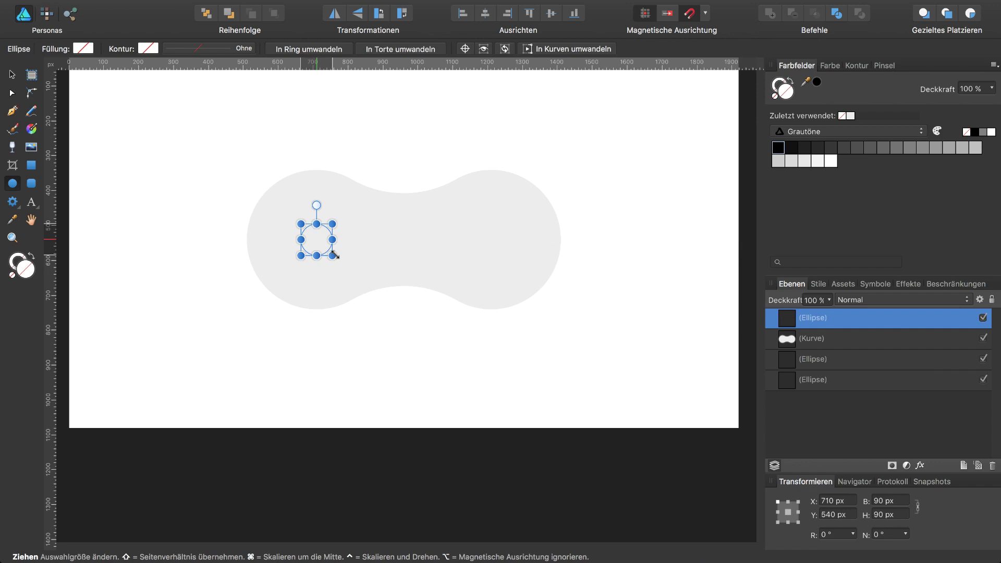
key("super+j")
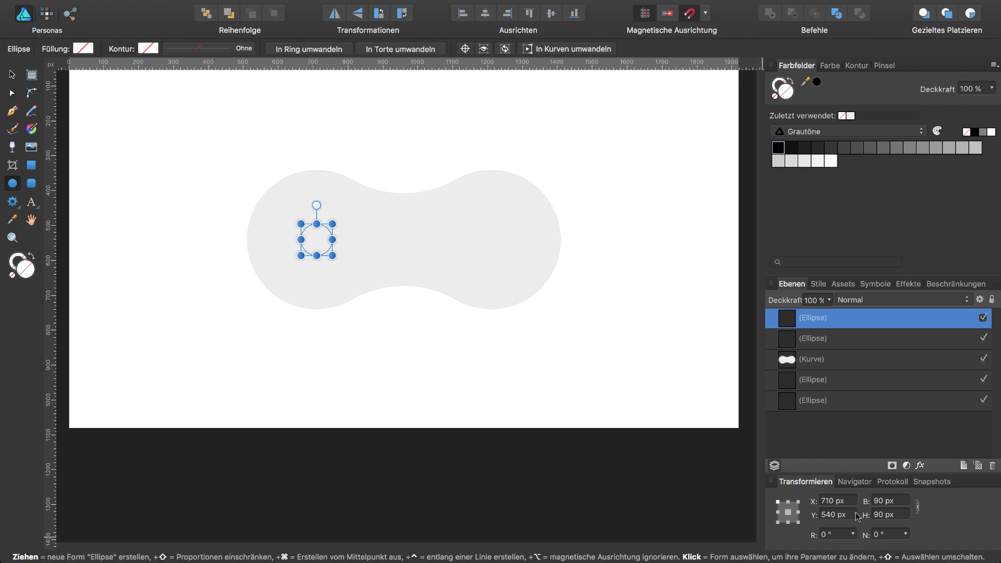
left_click(834, 501)
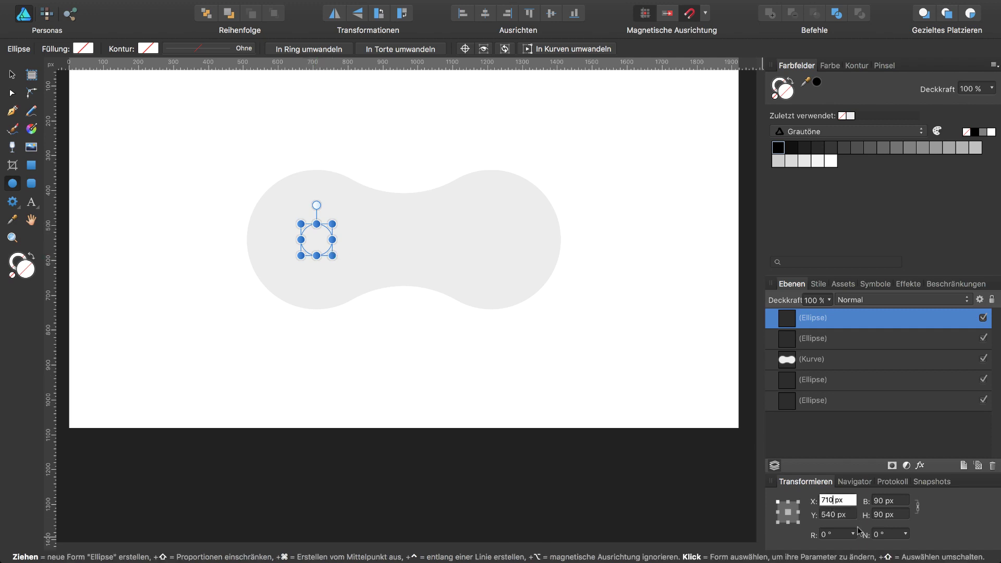
type("+500")
key("Return")
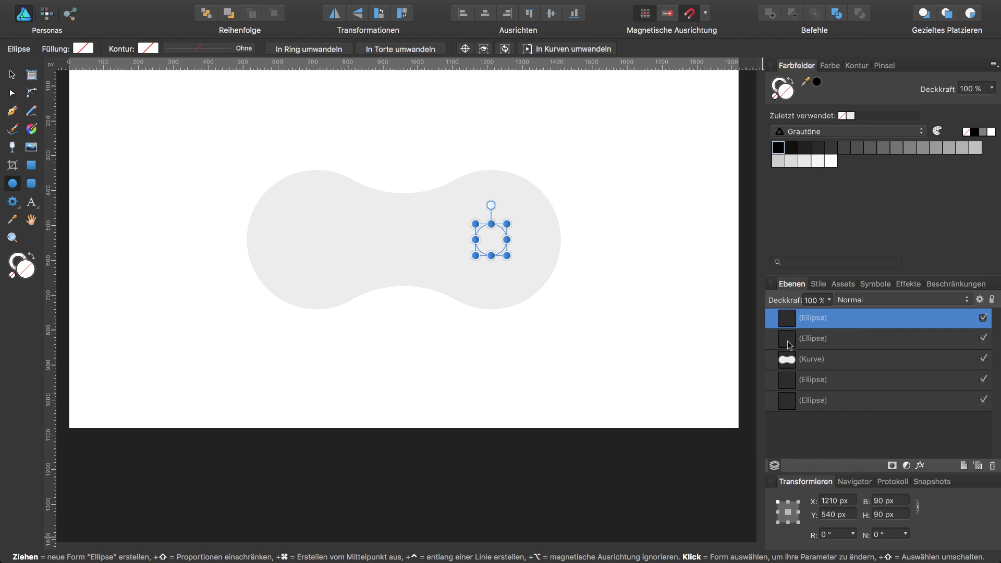
- Select both small pin circles and apply a metallic preset style to them
left_click(818, 343, "super")
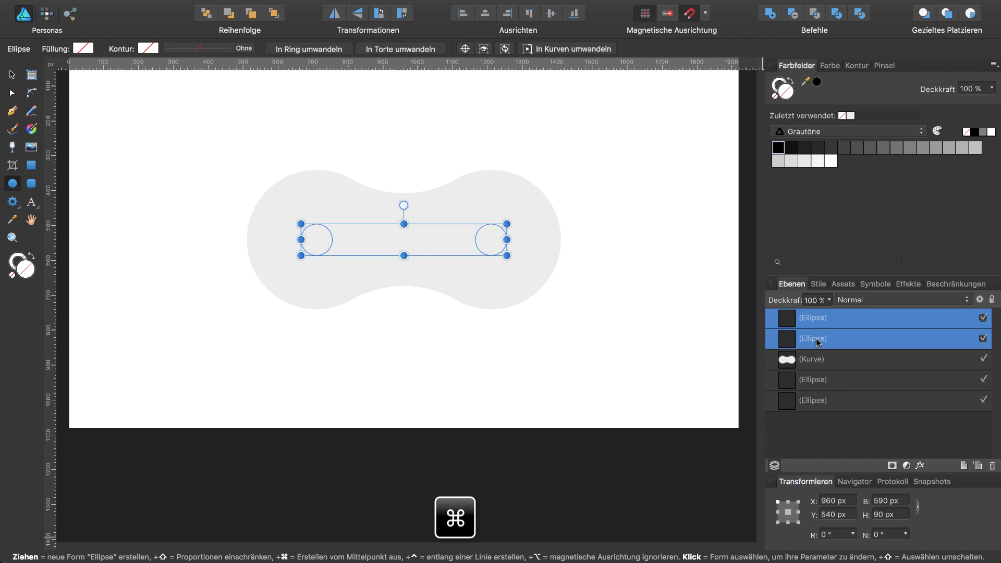
left_click(819, 285)
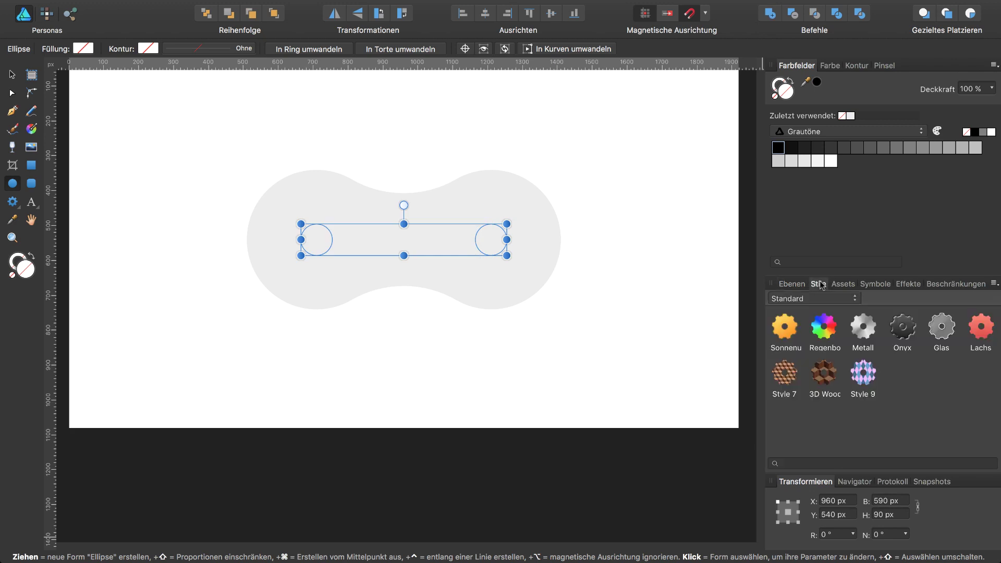
left_click(866, 334)
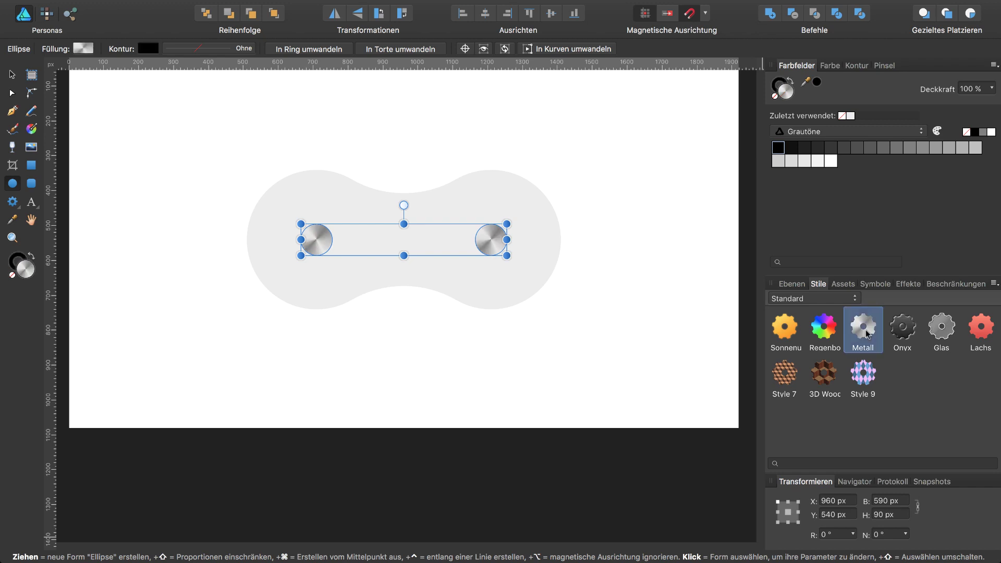
- Duplicate both metallic circles, remove the copies' fill and give them an 8 pt outline
left_click(796, 284)
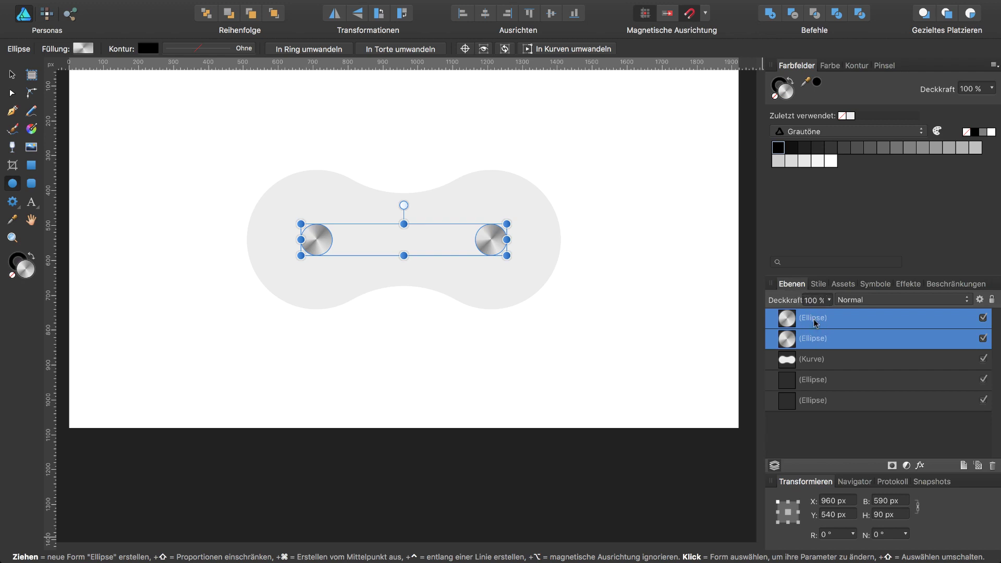
key("super+j")
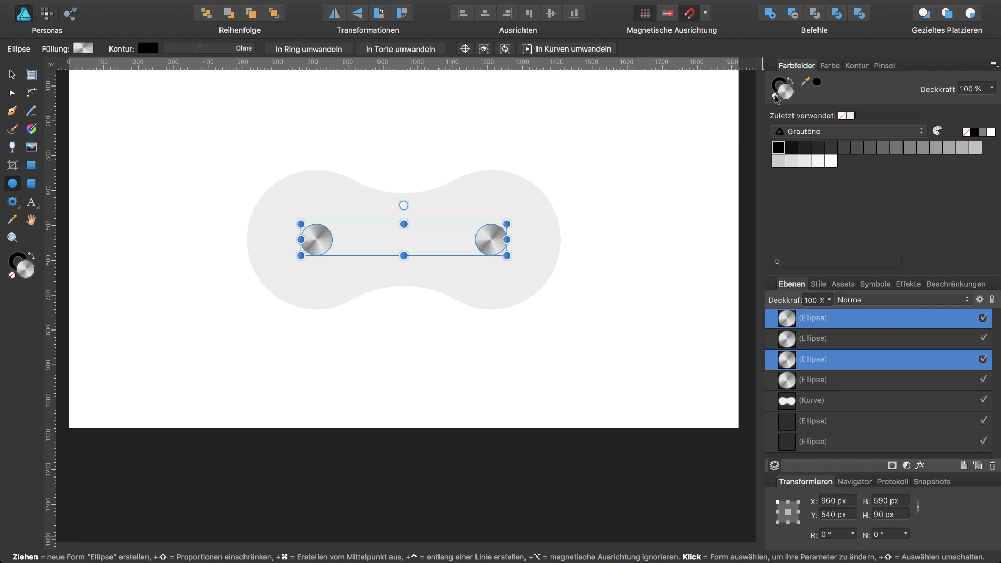
left_click(775, 96)
left_click(778, 85)
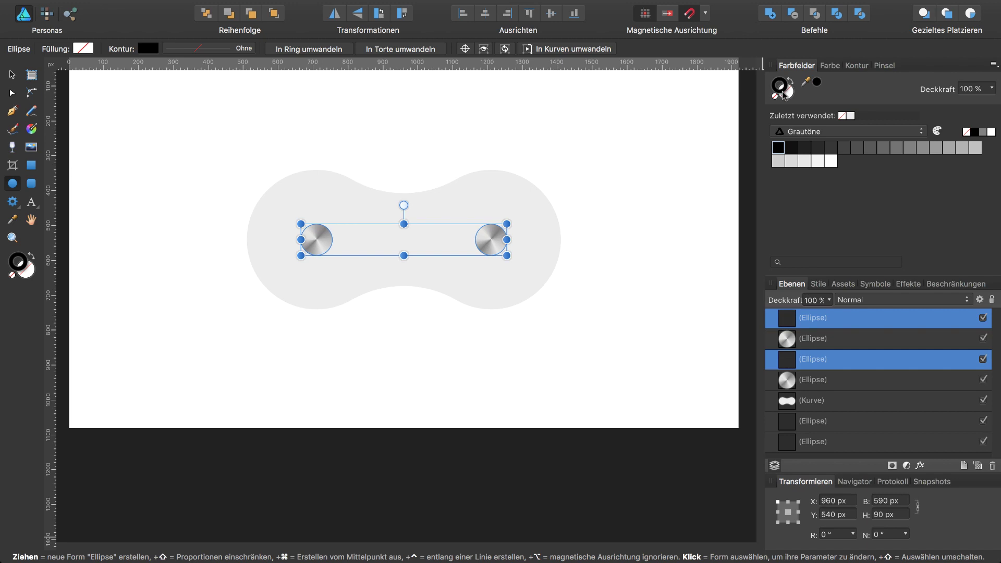
left_click(857, 65)
left_click(821, 101)
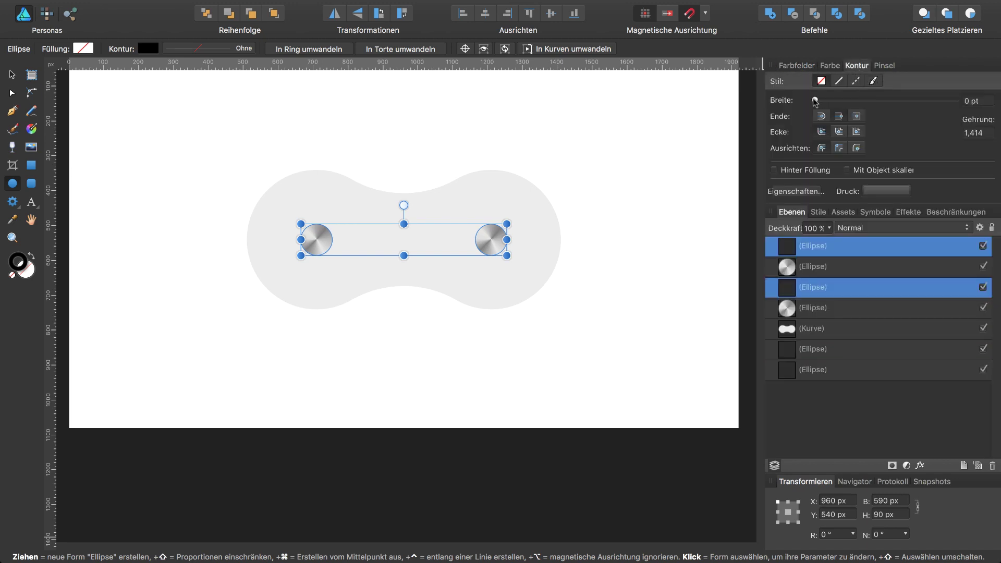
left_click_drag(822, 101, 870, 108)
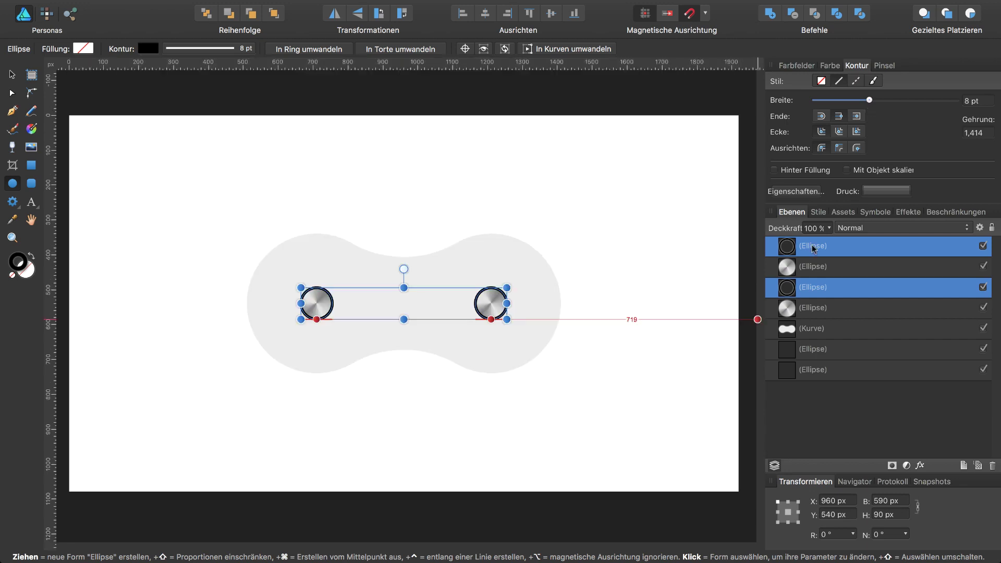
- Expand the two 8 pt ring strokes into filled curves with Expand Stroke, then return to the Move tool
key("shift+super+e")
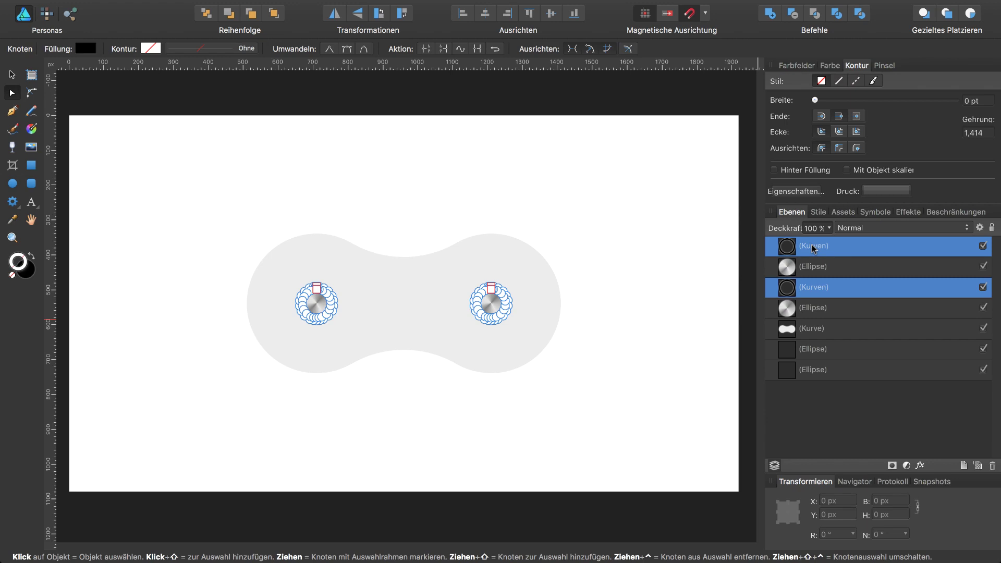
key("v")
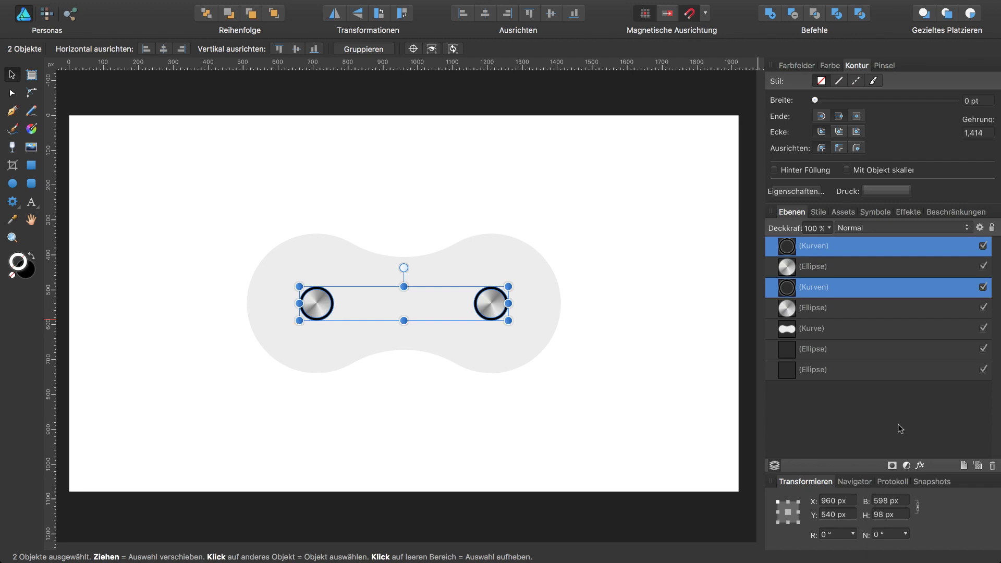
- Enable the 3D layer effect on the black rings with a 6.5 px radius
left_click(921, 465)
mouse_move(359, 120)
left_mouse_down()
mouse_move(631, 188)
mouse_move(608, 186)
left_mouse_up()
key("super+plus")
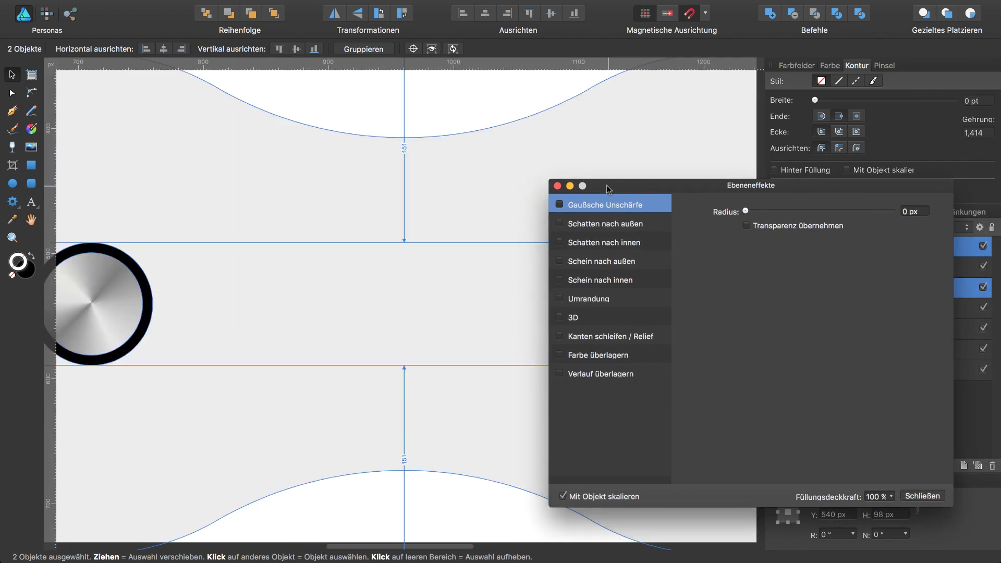
scroll(434, 308, "left", 2)
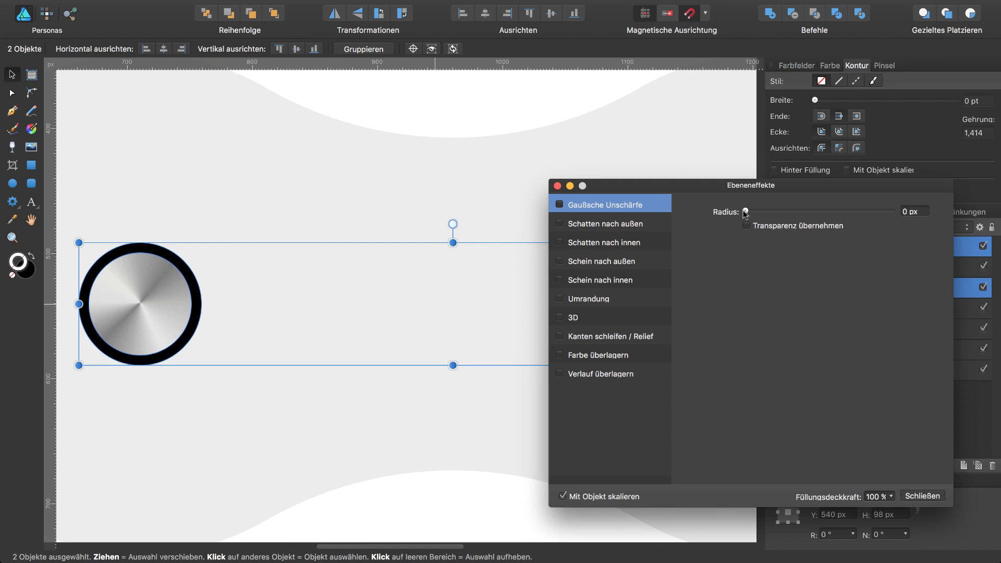
left_click(588, 319)
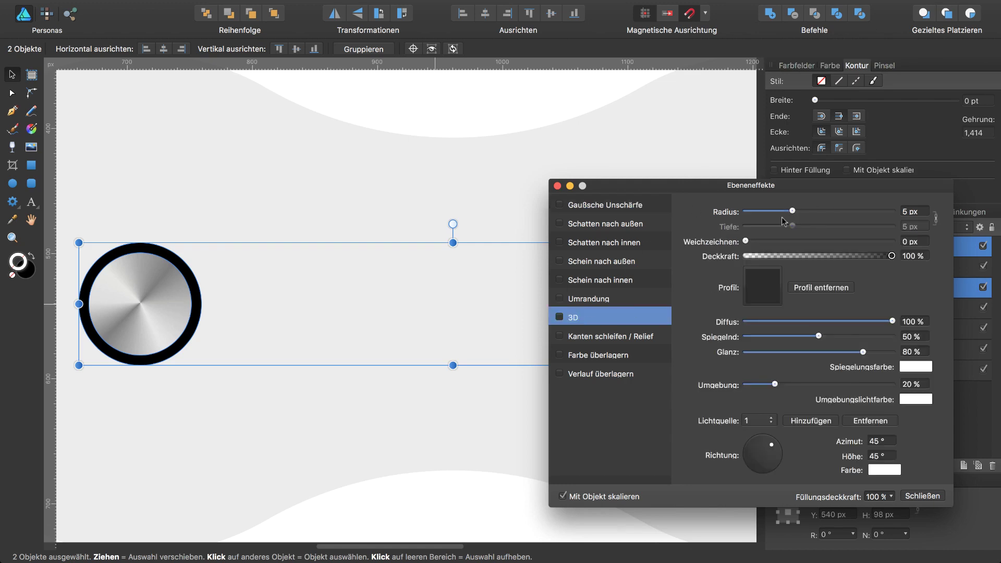
left_click_drag(793, 211, 798, 212)
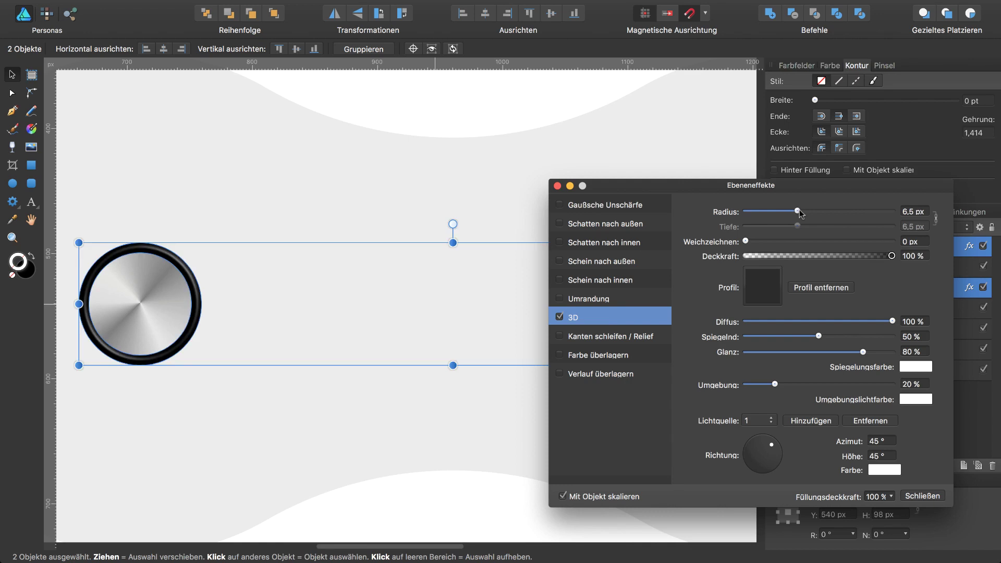
- Give both metallic pin circles a 3D effect with a 9.1 px radius
mouse_move(798, 189)
left_mouse_down()
mouse_move(632, 233)
mouse_move(596, 260)
left_mouse_up()
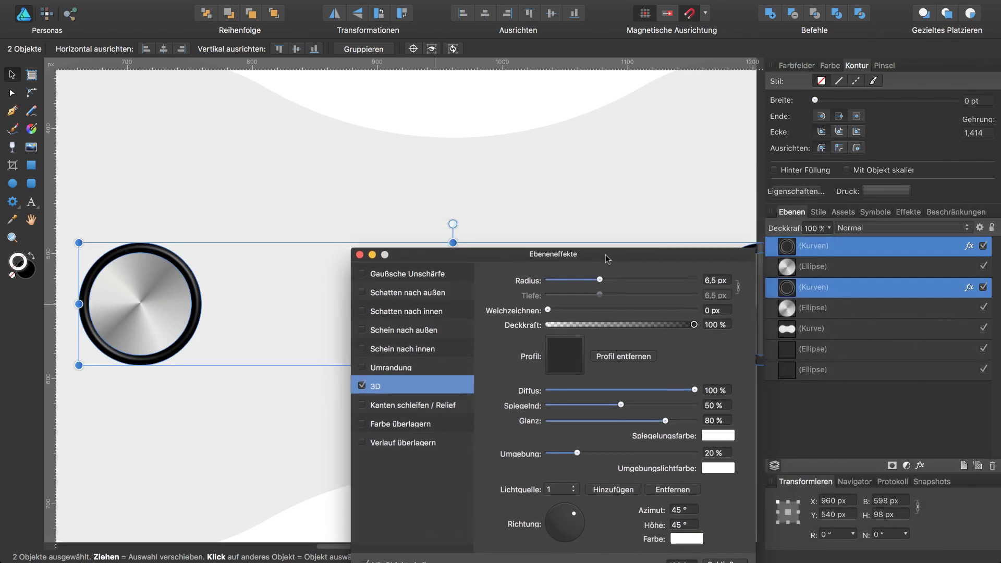
left_click(807, 267)
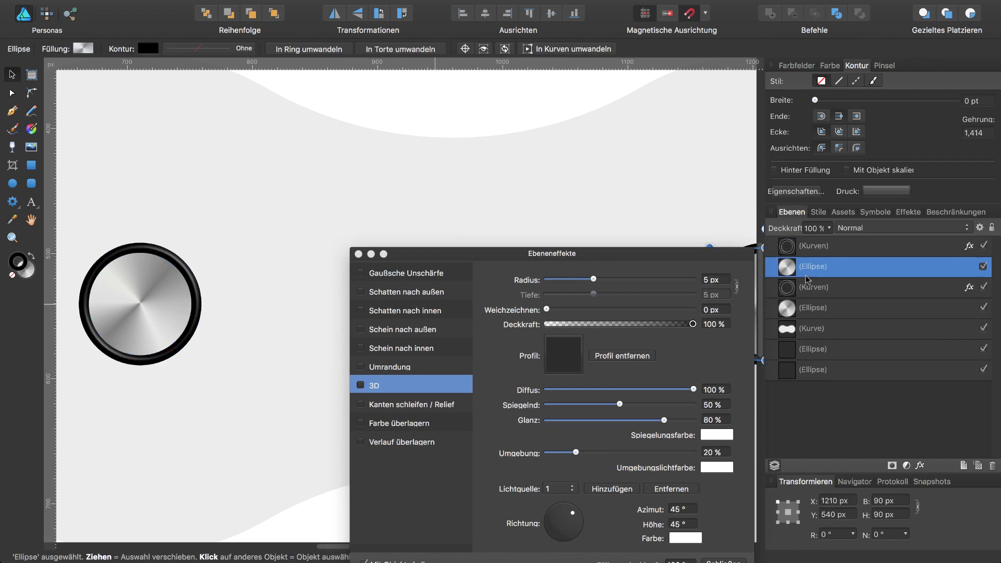
left_click(809, 308, "super")
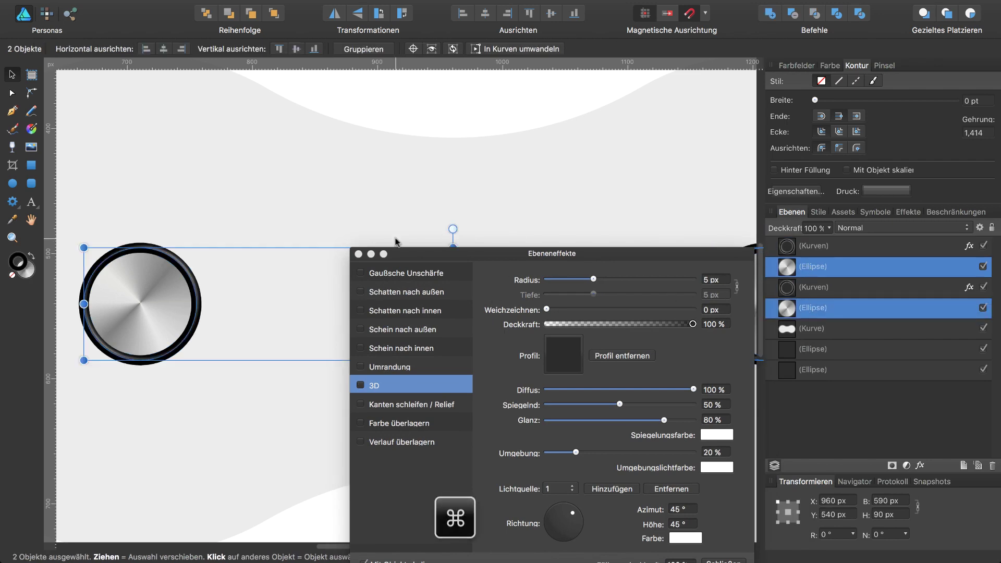
left_click(360, 386)
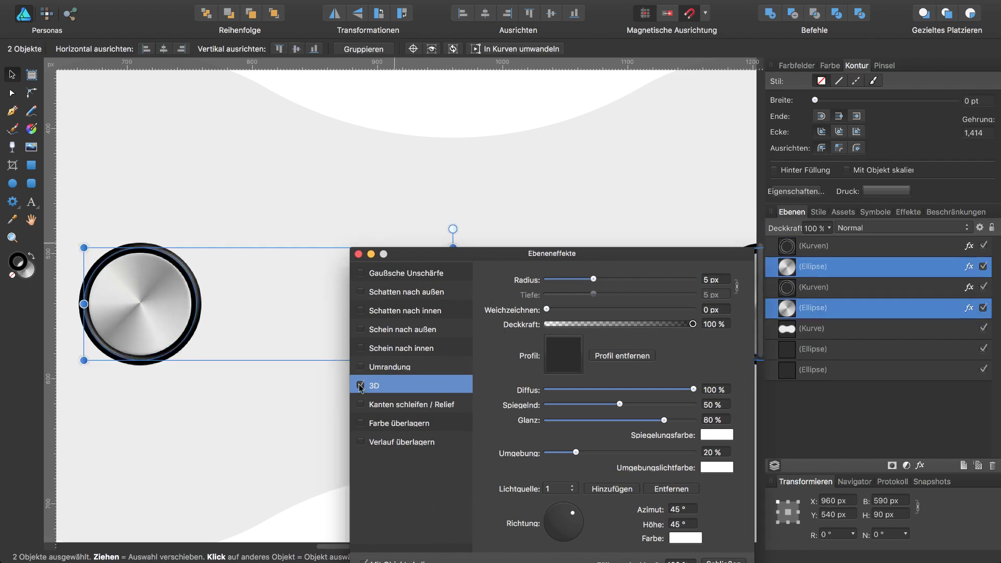
left_click_drag(595, 281, 608, 284)
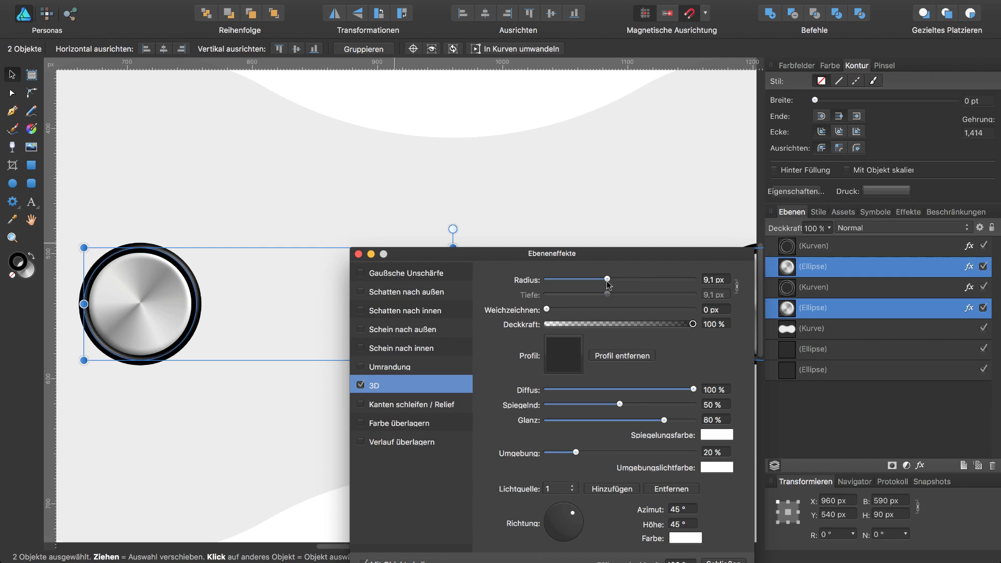
- Turn on the 3D effect for the link plate and close Layer Effects
left_click(812, 332)
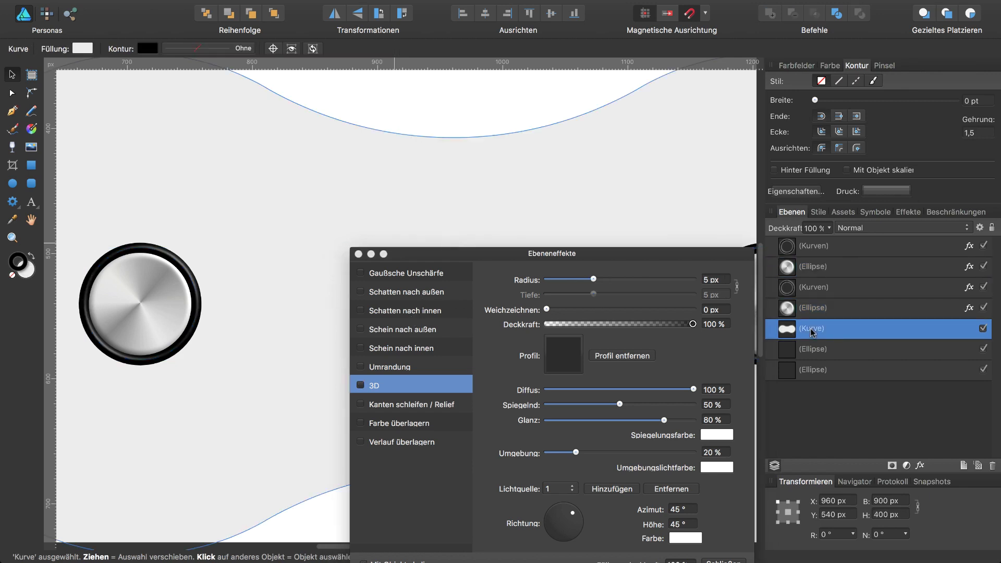
left_click(359, 386)
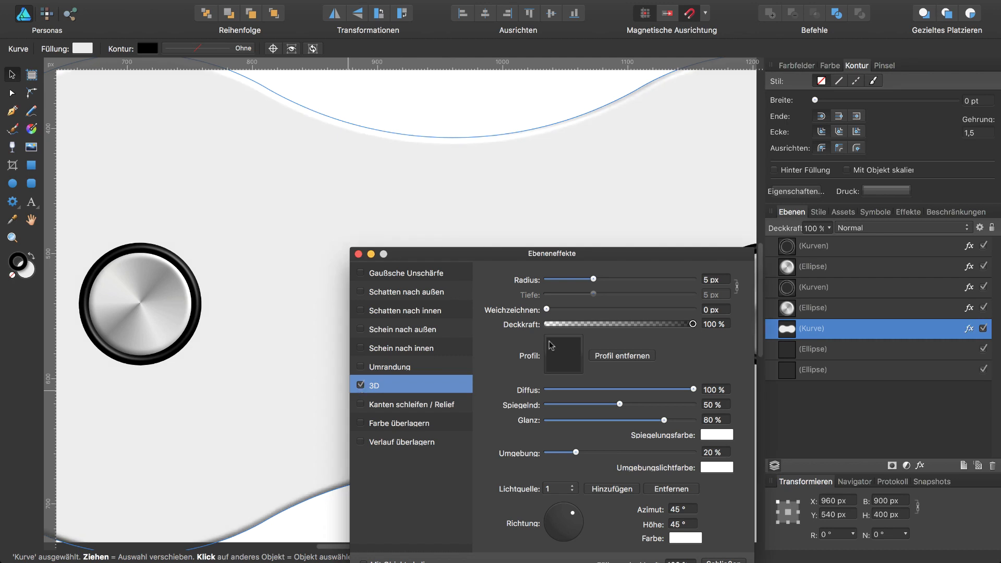
left_click_drag(685, 257, 671, 184)
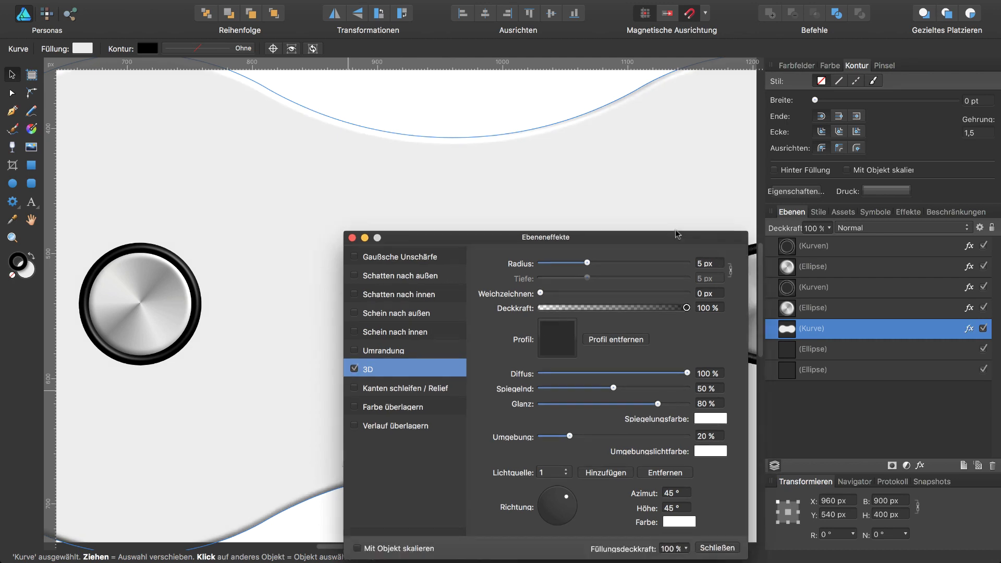
left_click(717, 491)
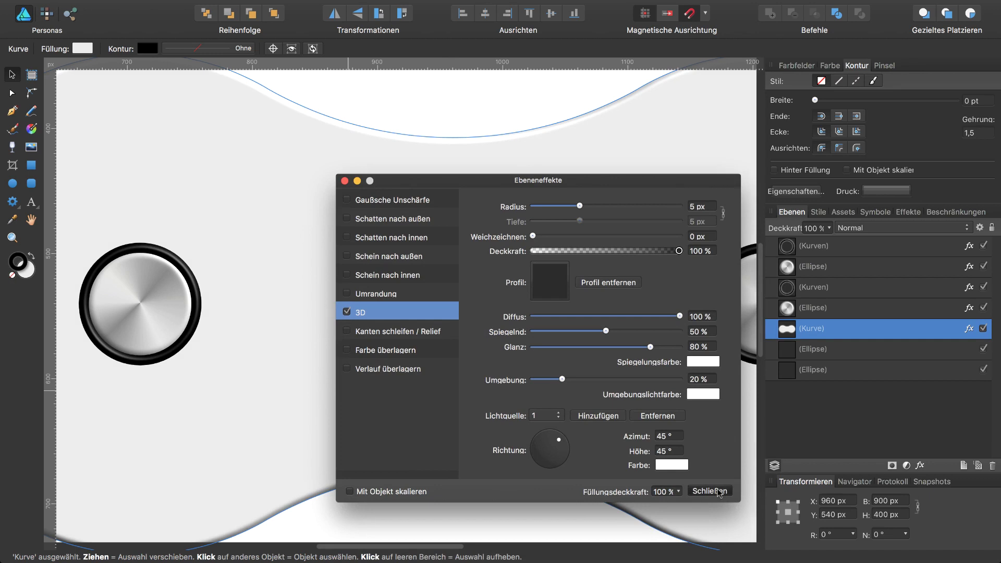
key("super+0")
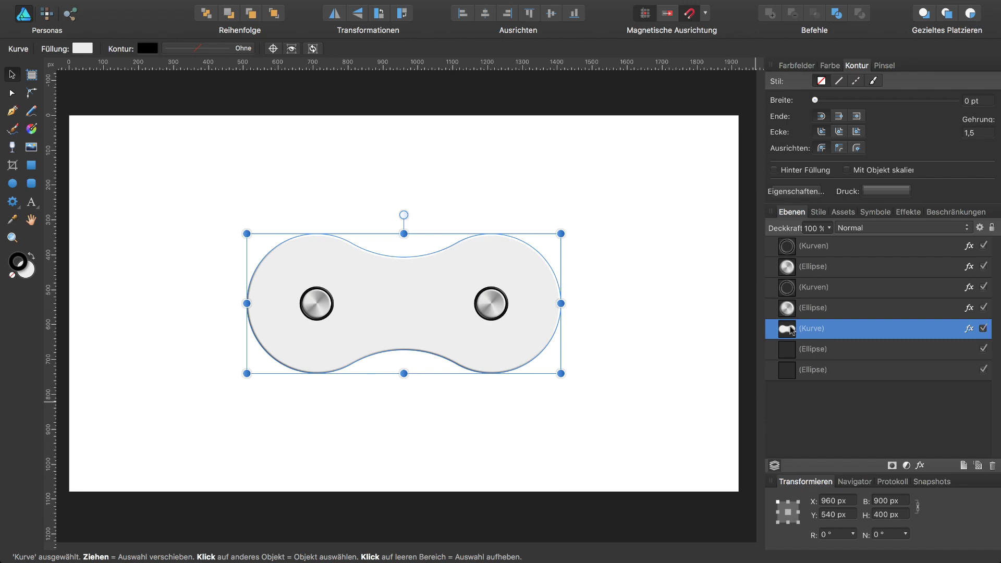
key("g")
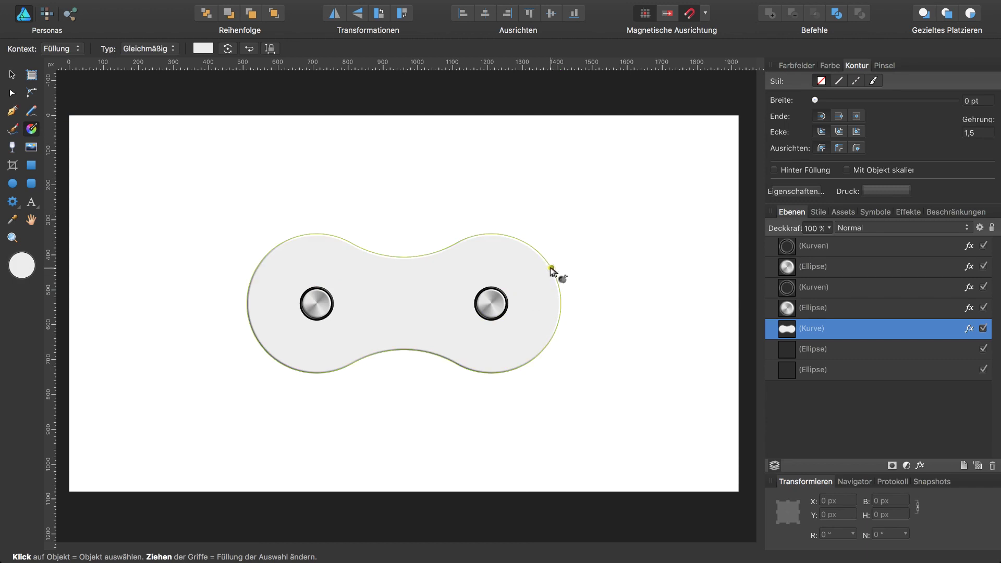
- Lay a diagonal grey linear gradient across the link plate from upper right to lower left
mouse_move(543, 257)
left_mouse_down()
mouse_move(287, 366)
mouse_move(263, 345)
left_mouse_up()
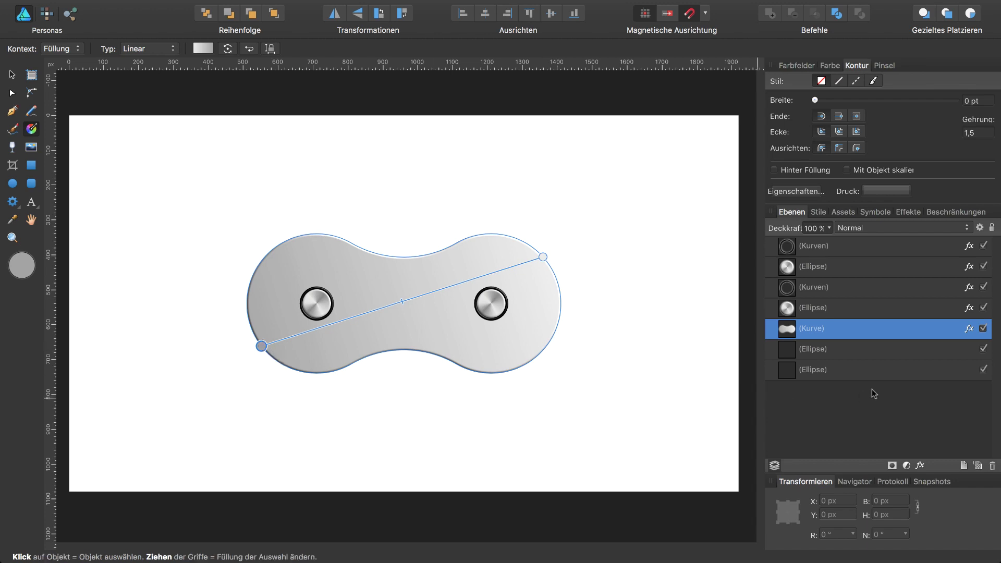
left_click(792, 334)
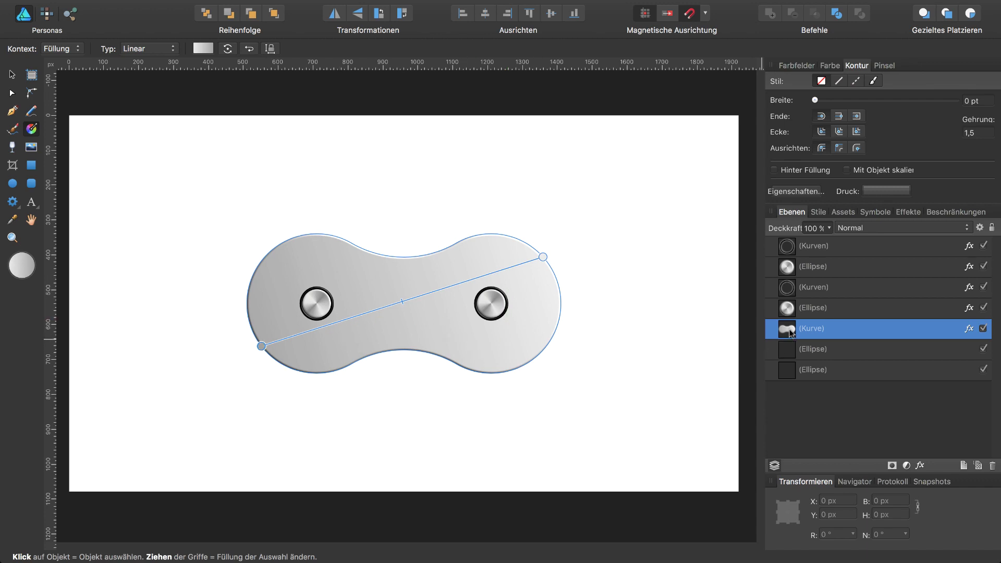
key("v")
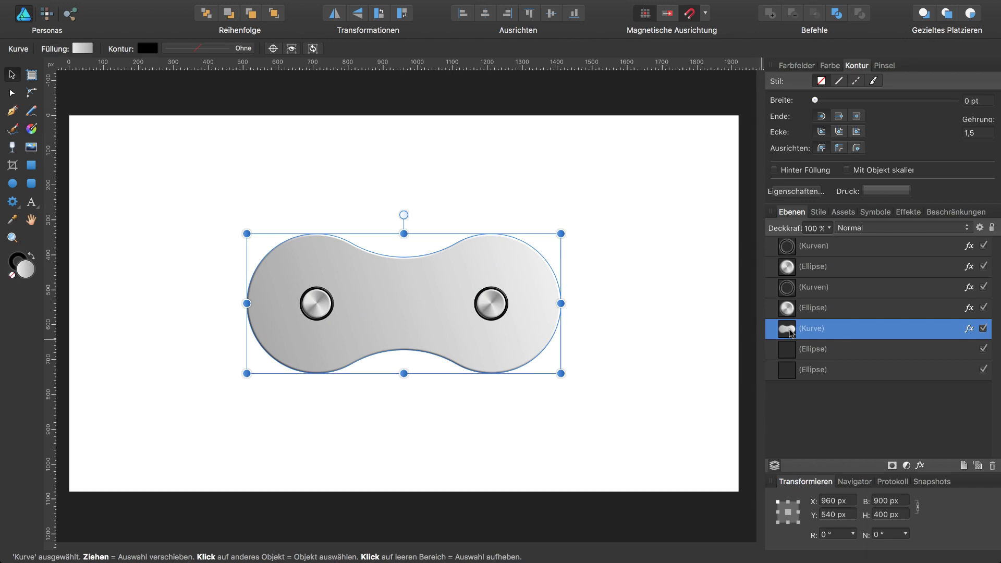
- Duplicate the link plate and type 'MADE WITH AFFINITY DESIGNER' along its outline
key("super+j")
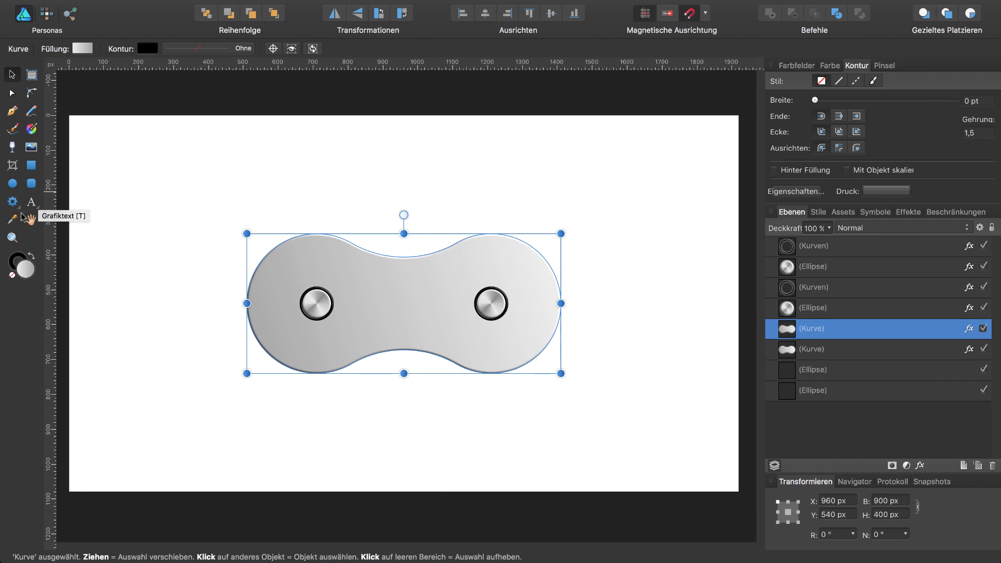
key("t")
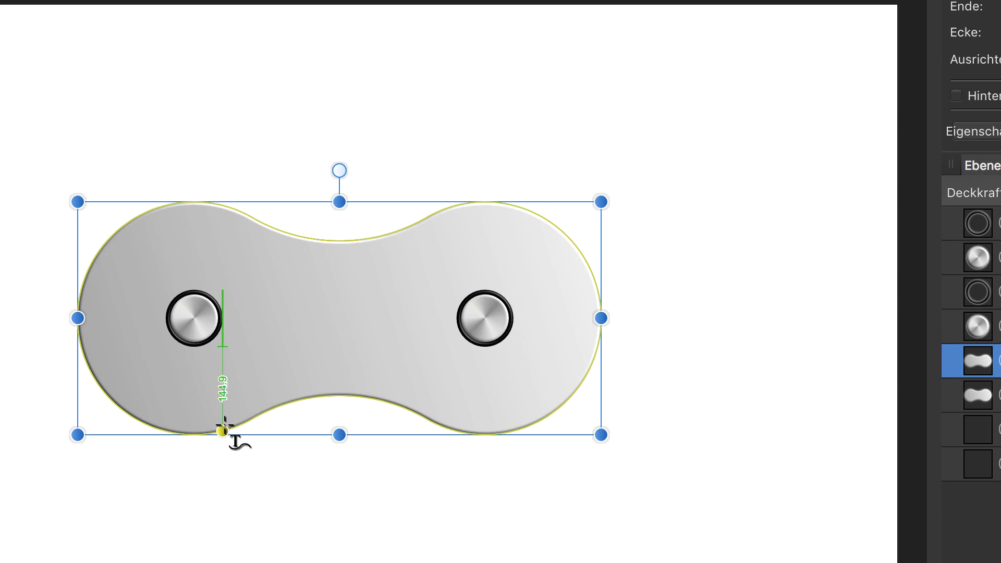
left_click(223, 431)
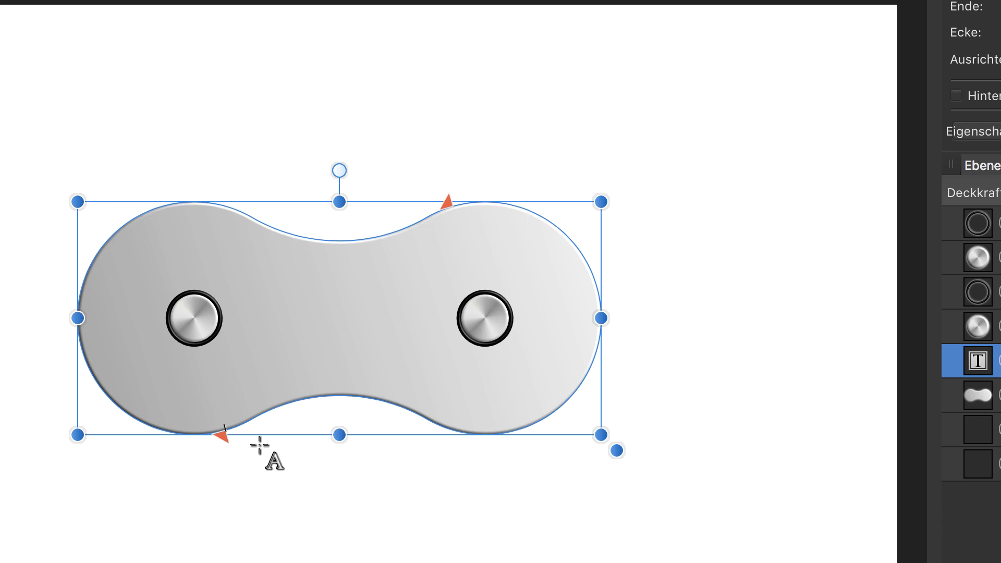
type("MAC")
type(" WITH A")
type("FFINITY")
type(" DE")
type("SIGNER")
key("Escape")
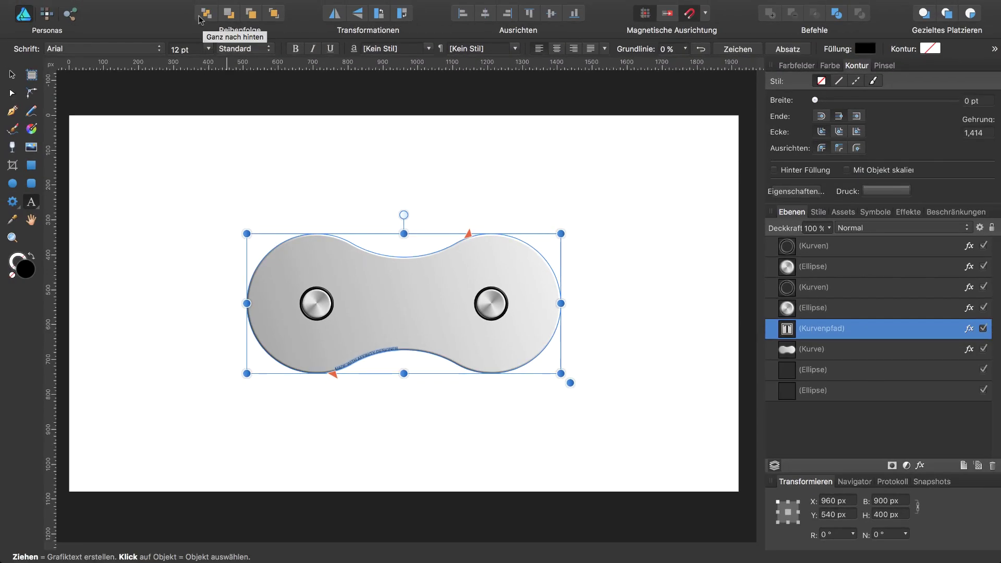
- Set the curved text to 24 pt, slide its start along the curve, and nest it in the link layer
left_click(208, 49)
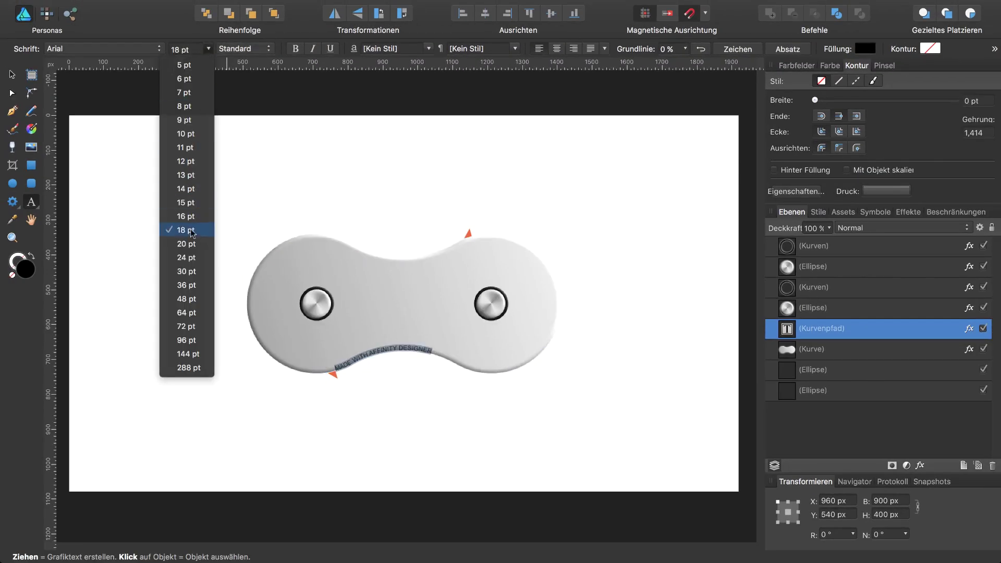
left_click(193, 257)
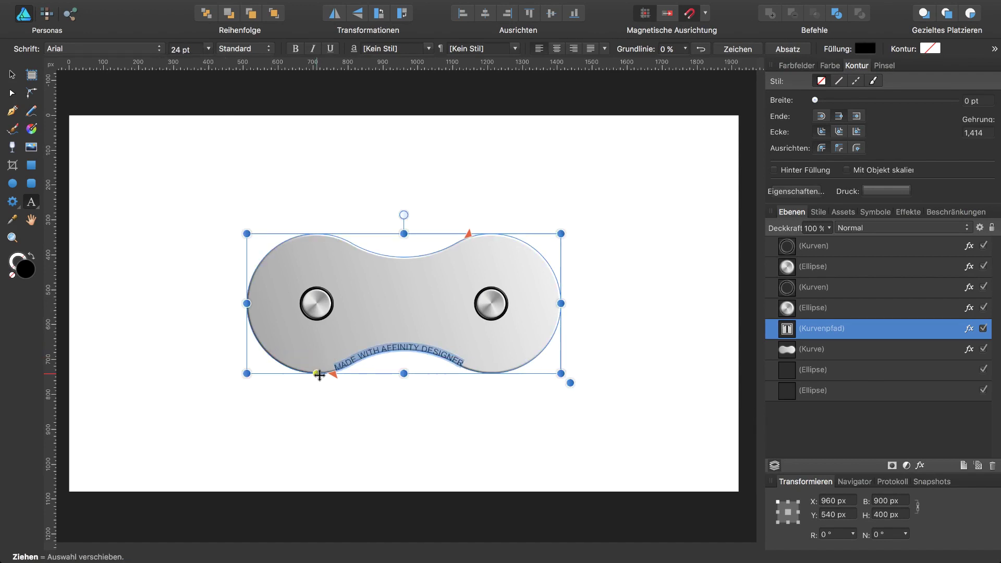
left_click_drag(334, 378, 341, 371)
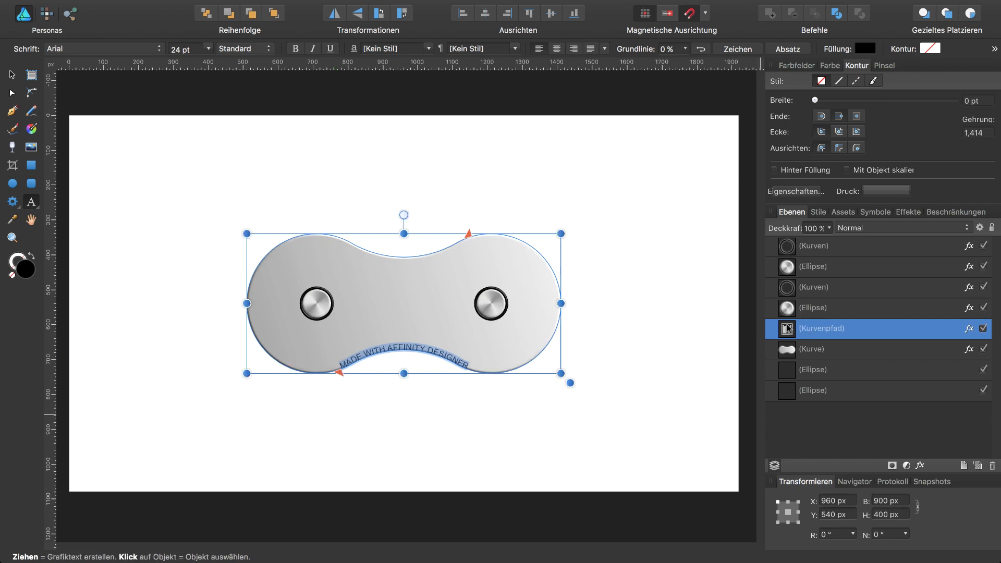
left_click_drag(788, 329, 817, 356)
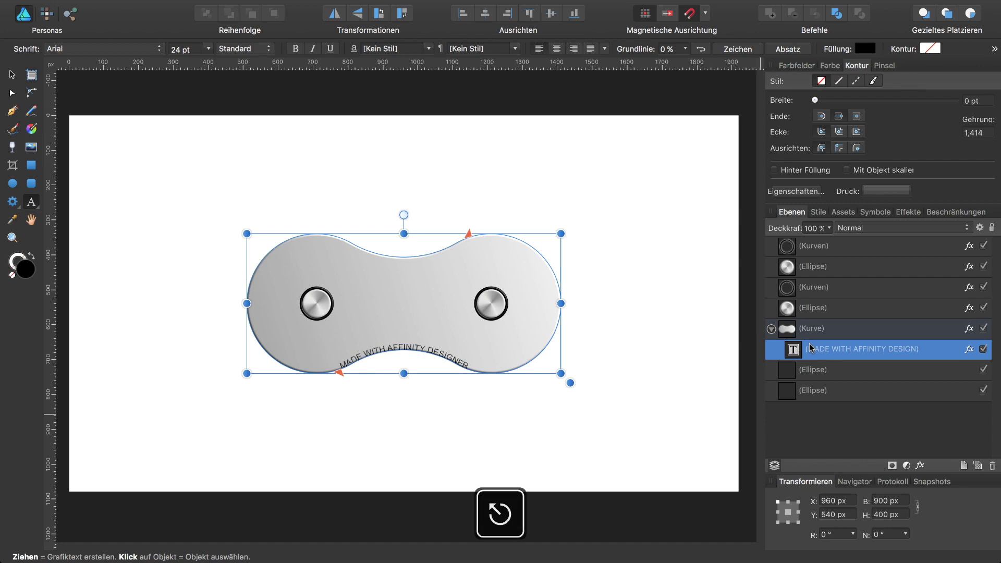
- Nudge the curved text and link up two steps and colour the text white from the swatches
key("Escape")
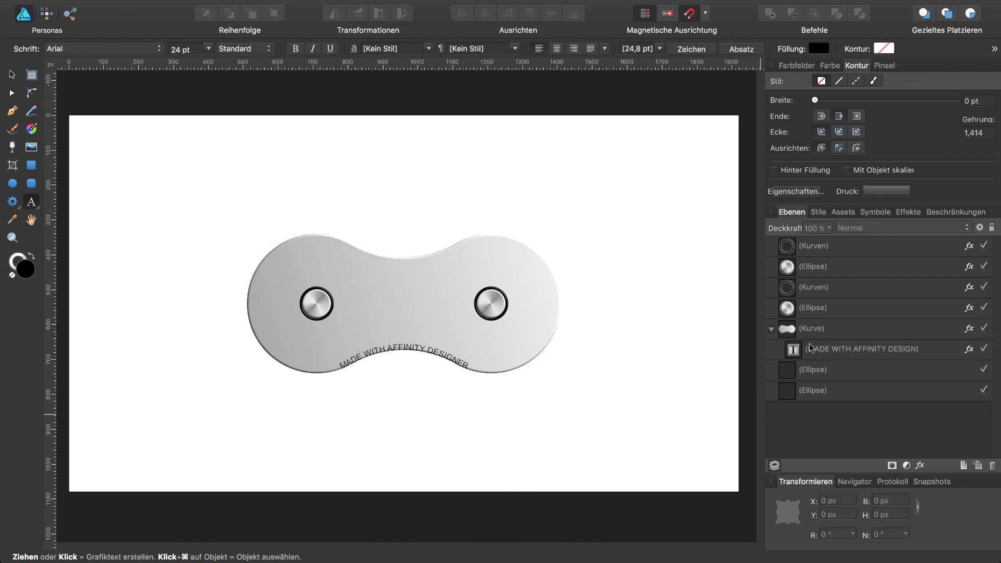
left_click(791, 353)
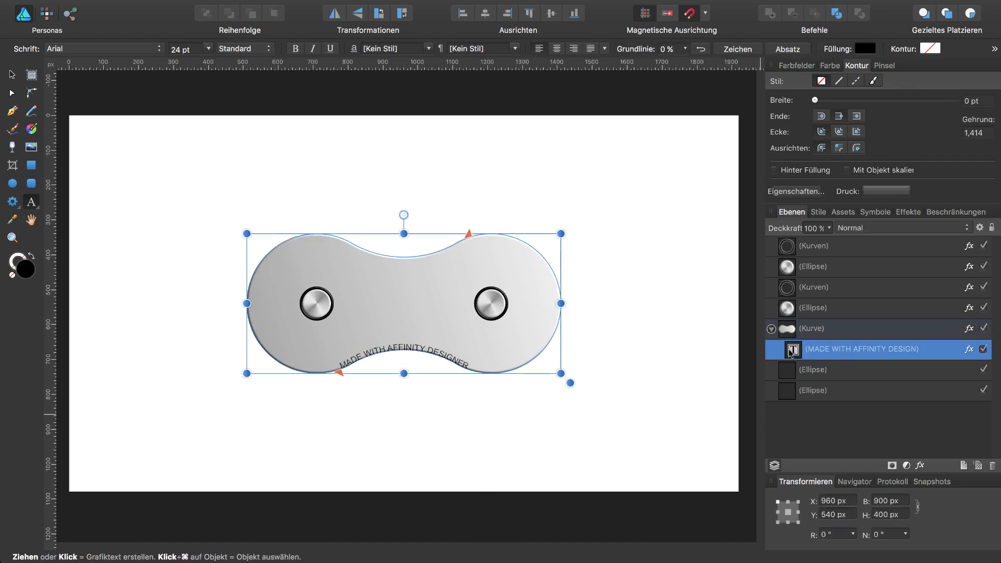
key("Up")
key("Up")
key("Up")
key("Up")
key("Up")
key("Up")
key("Up")
key("Up")
key("Up")
key("Up")
key("Up")
key("Up")
key("Up")
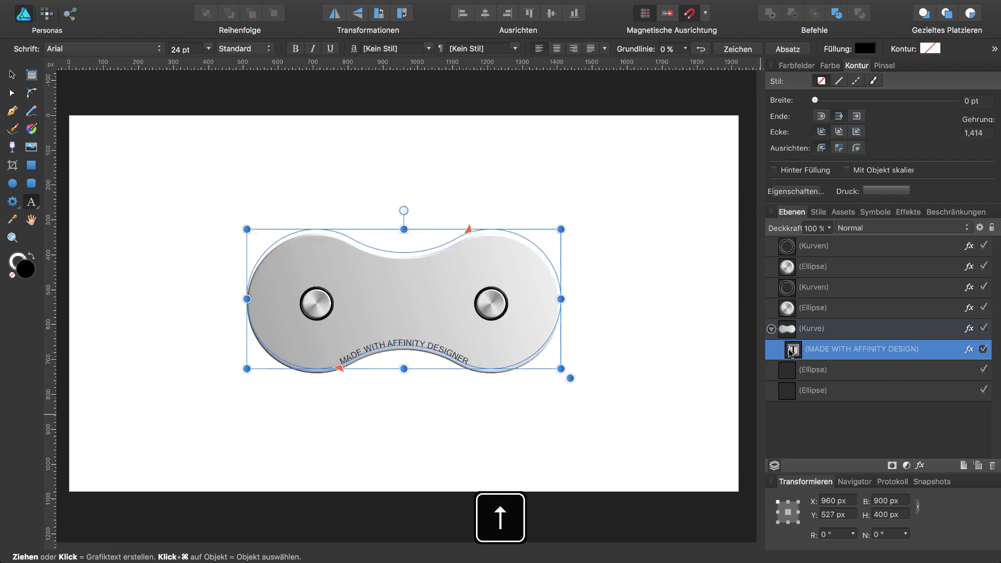
key("Up")
key("Up")
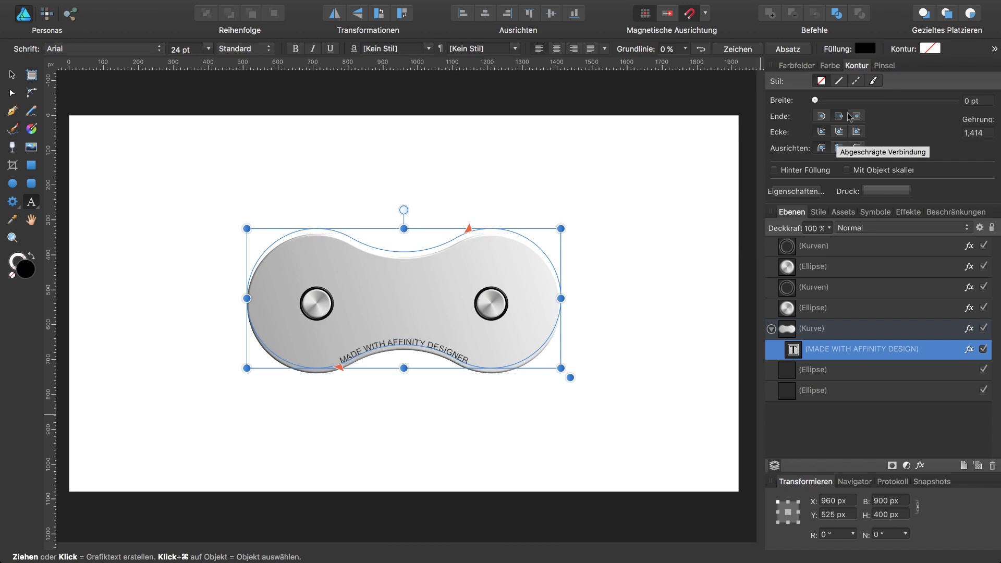
left_click(791, 66)
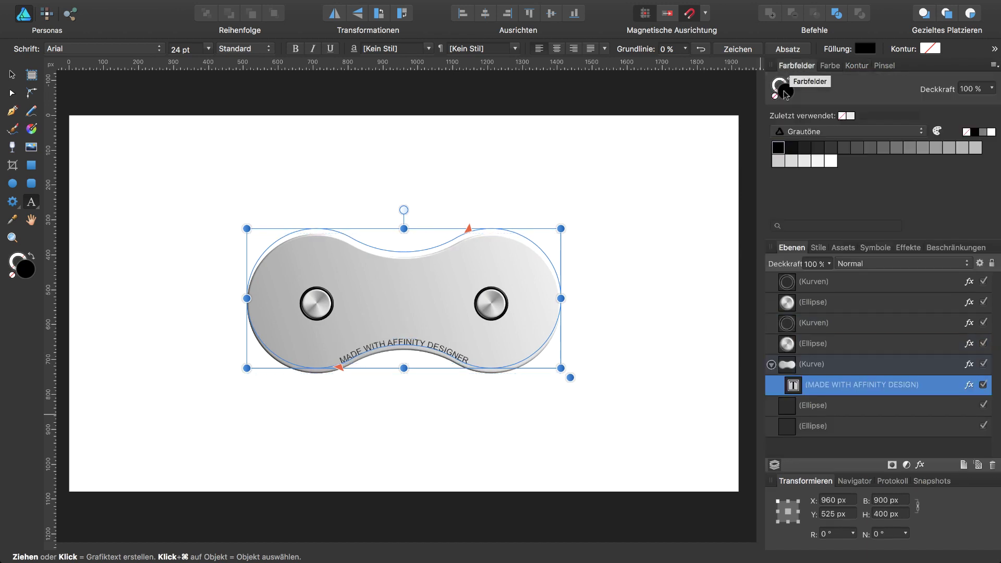
left_click(831, 162)
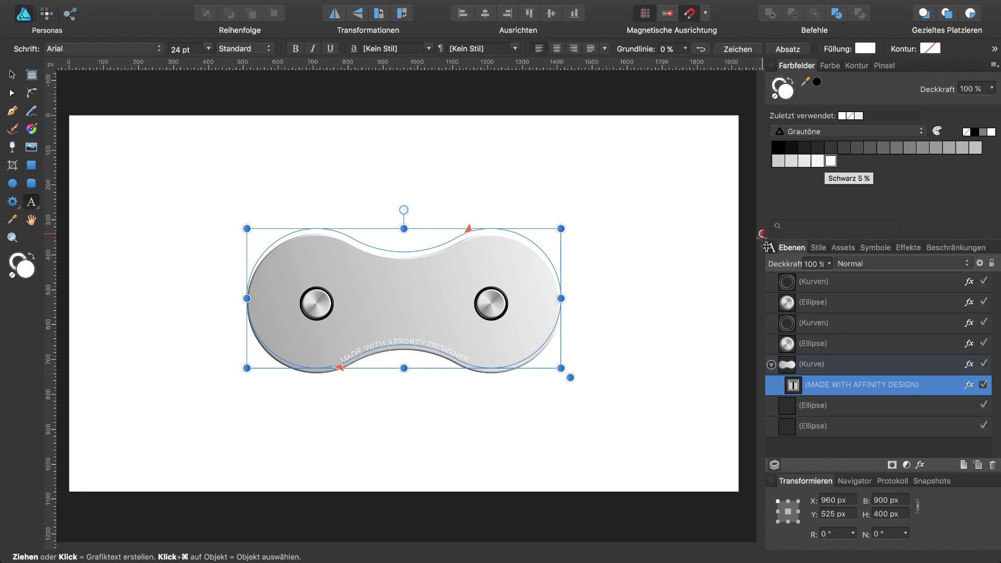
double_click(794, 385)
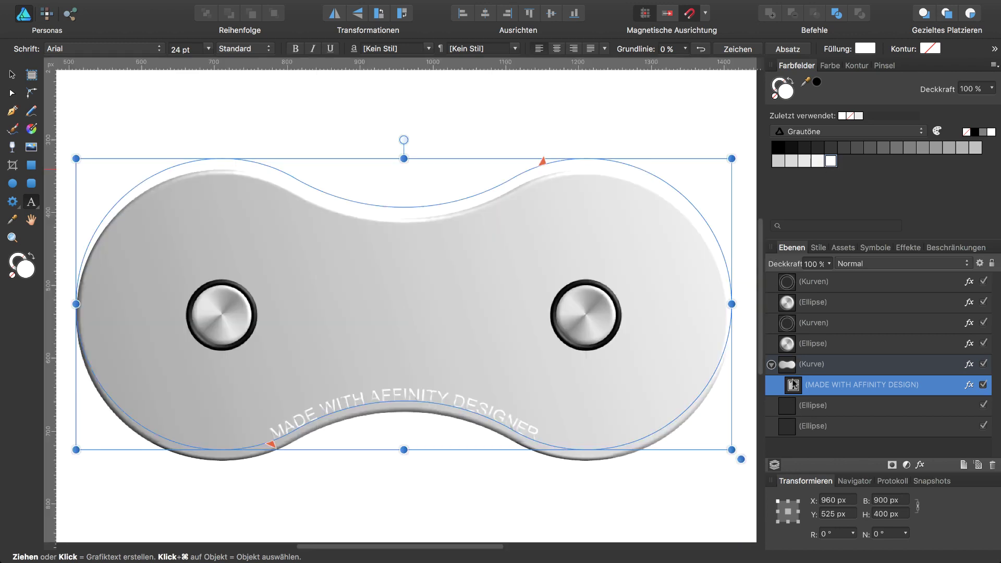
- Remove the text's 3D effect and enable a Relief-type bevel/emboss instead
left_click(920, 465)
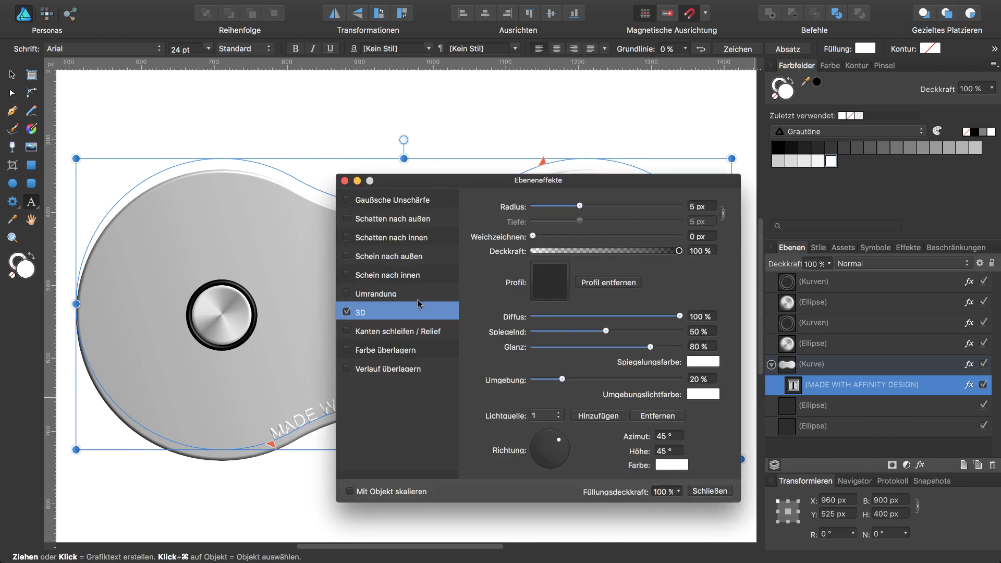
left_click_drag(409, 184, 606, 140)
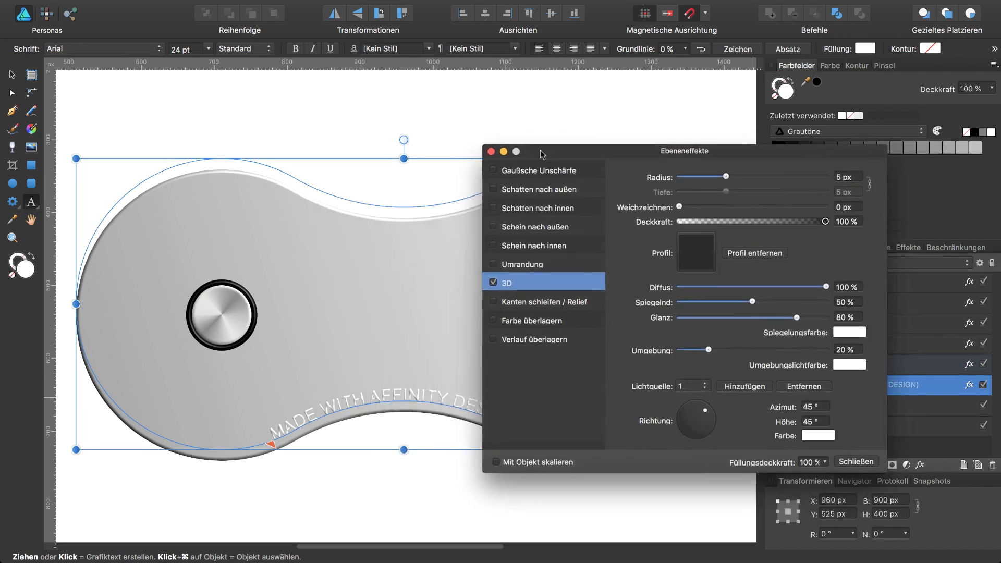
left_click(544, 268)
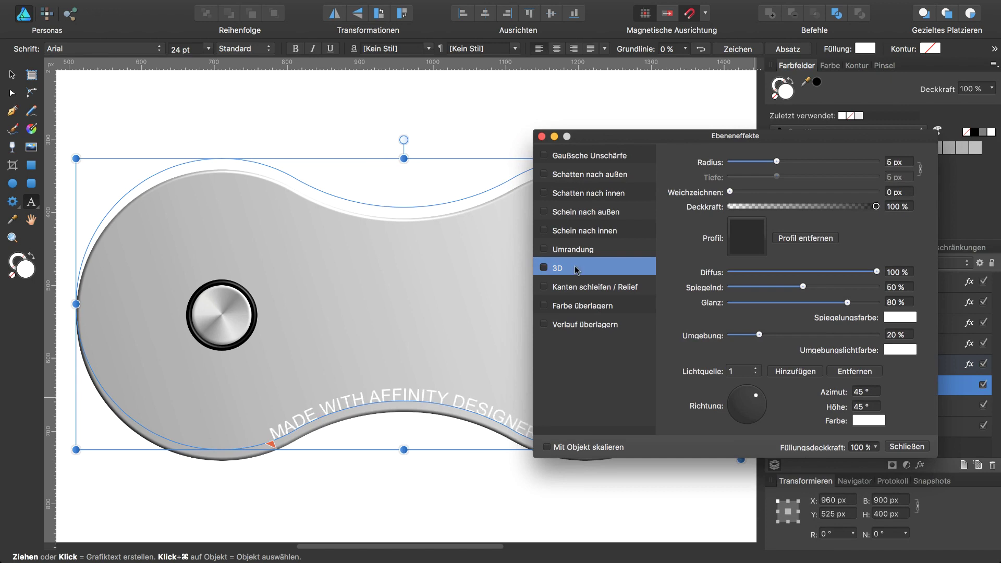
left_click(590, 290)
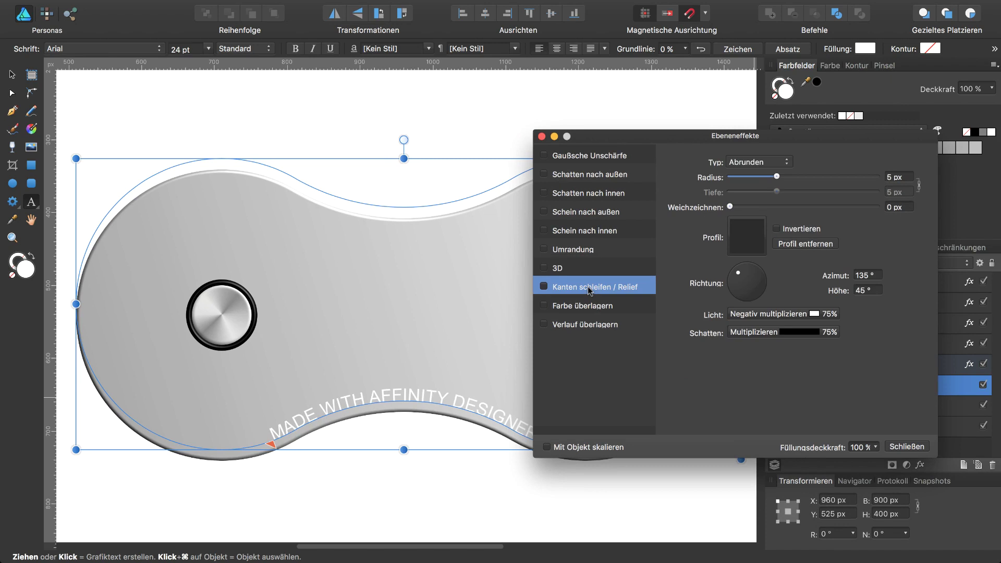
left_click(544, 286)
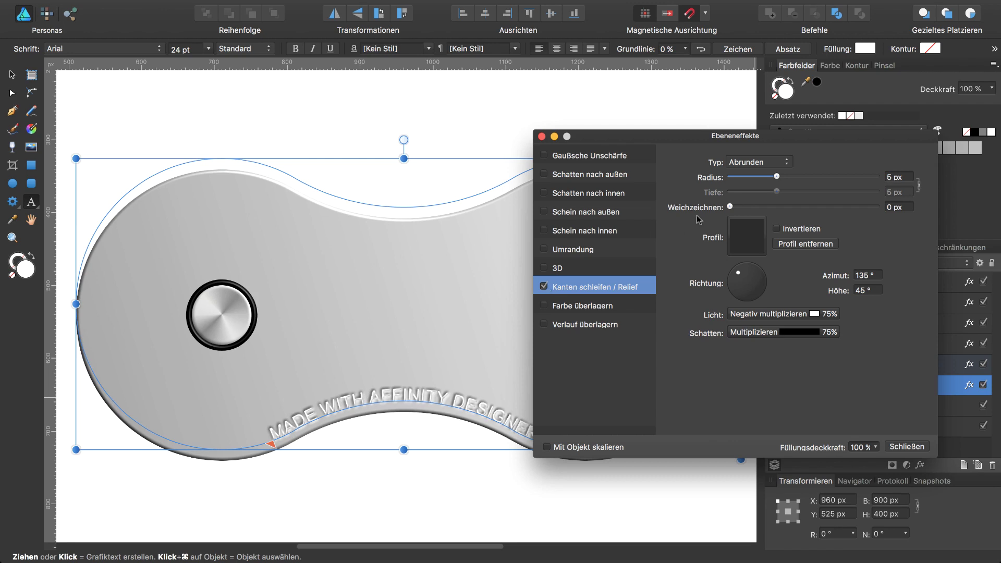
left_click(786, 163)
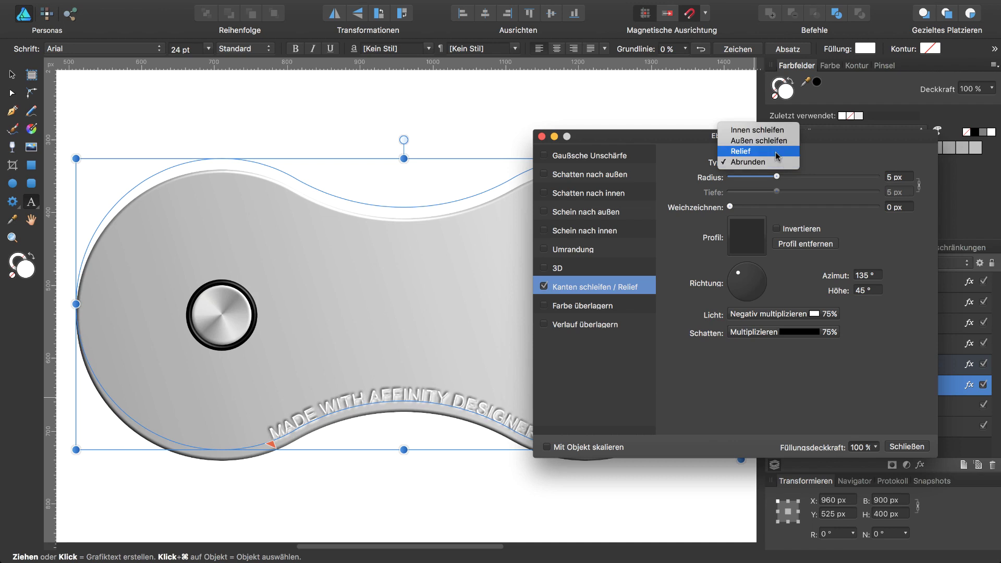
left_click(775, 152)
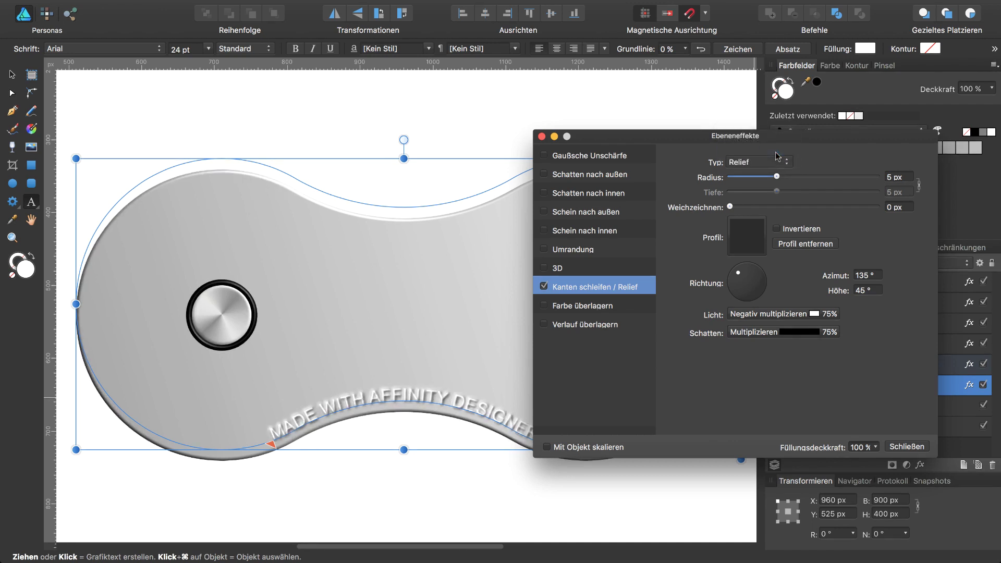
- Set the Relief light azimuth to -5° and elevation to 75°
left_click(861, 276)
type("-5")
key("Return")
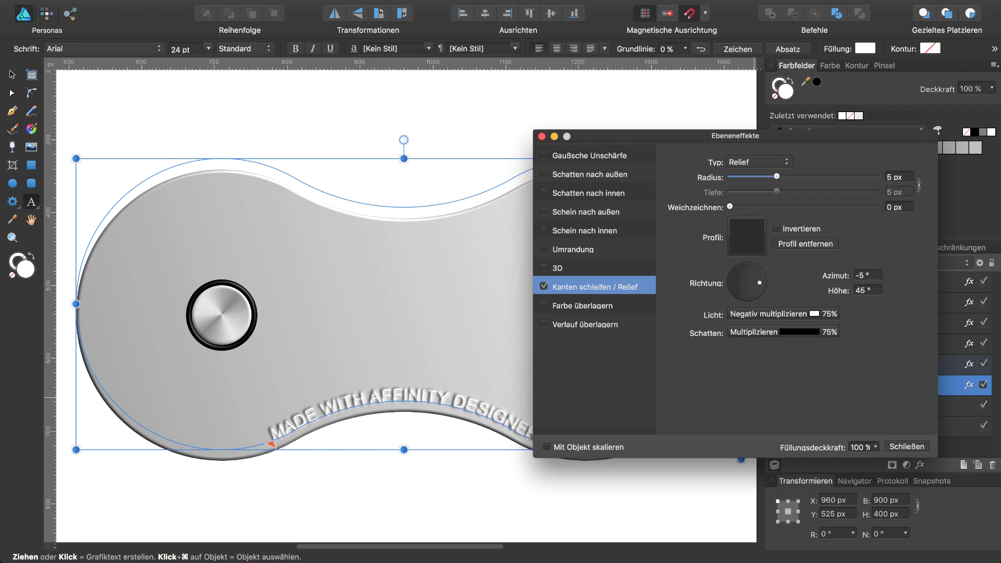
left_click(861, 291)
key("super+a")
type("7")
key("Return")
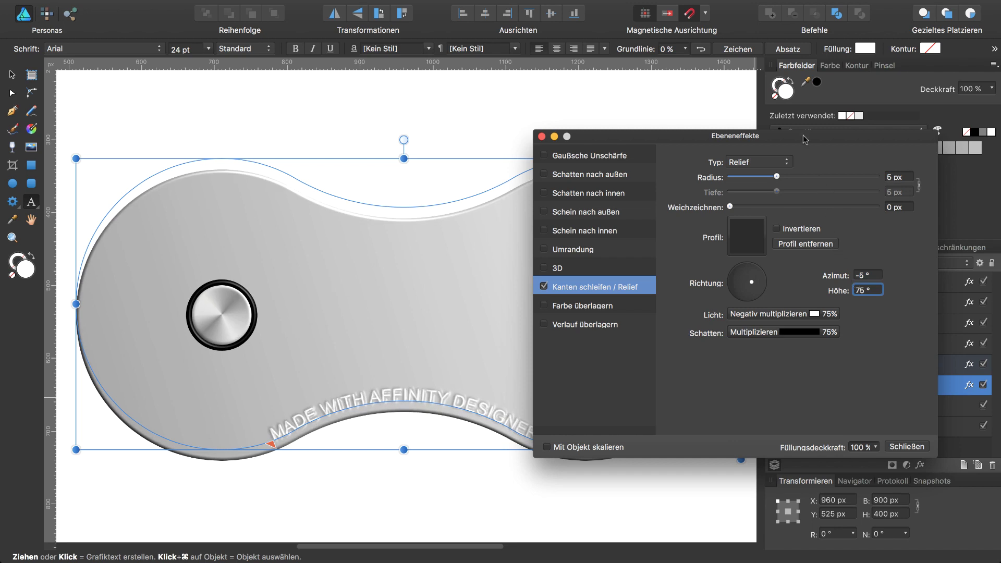
left_click_drag(805, 139, 719, 286)
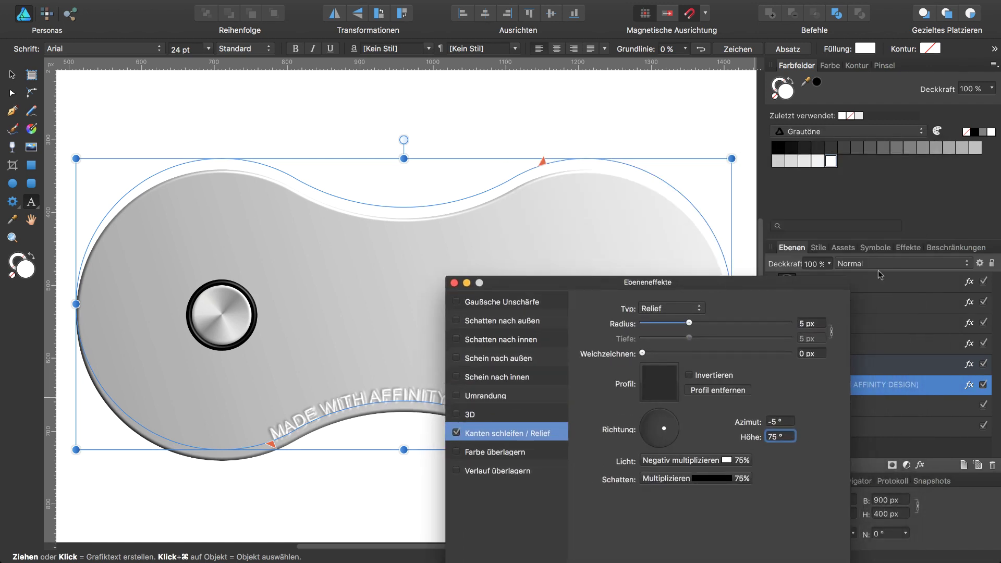
- Set the curved text's blend mode to Multiply and its relief radius to 1 px
left_click(906, 266)
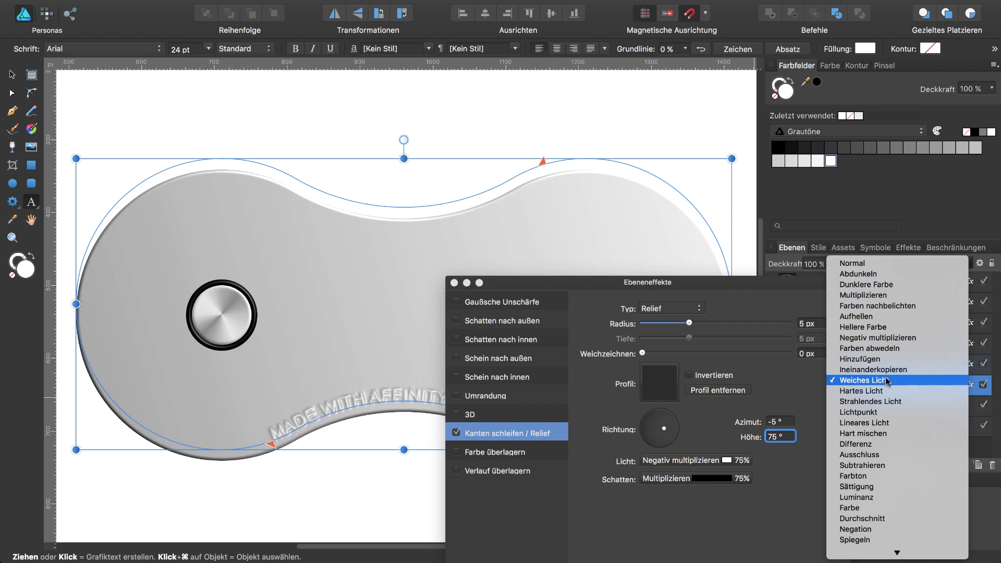
left_click(874, 299)
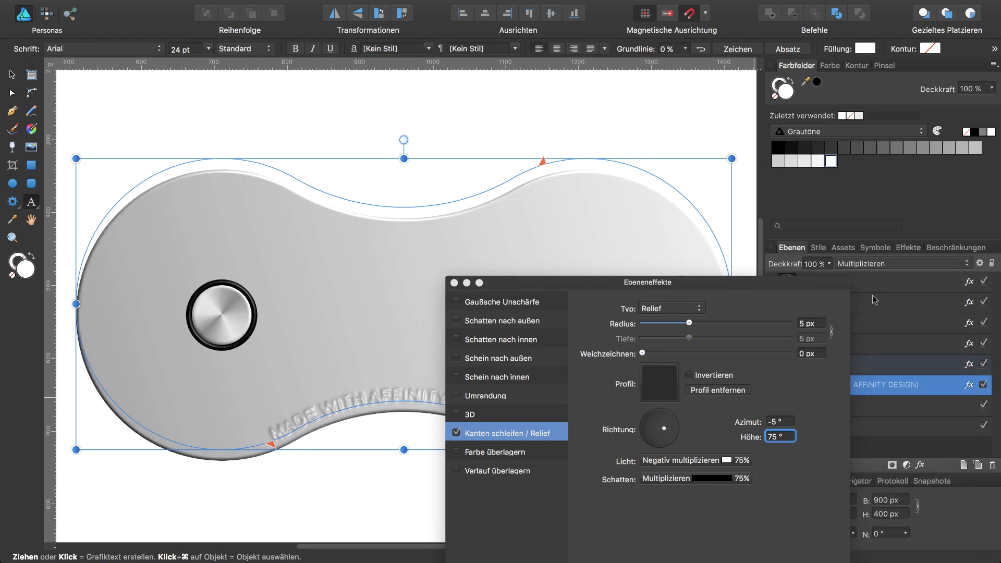
left_click_drag(692, 329, 661, 324)
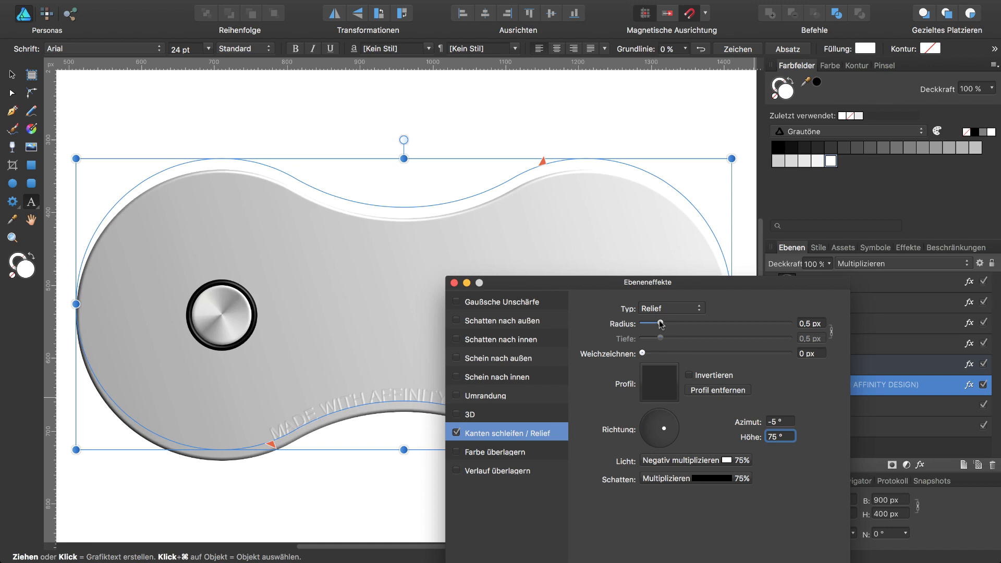
left_click_drag(661, 324, 670, 327)
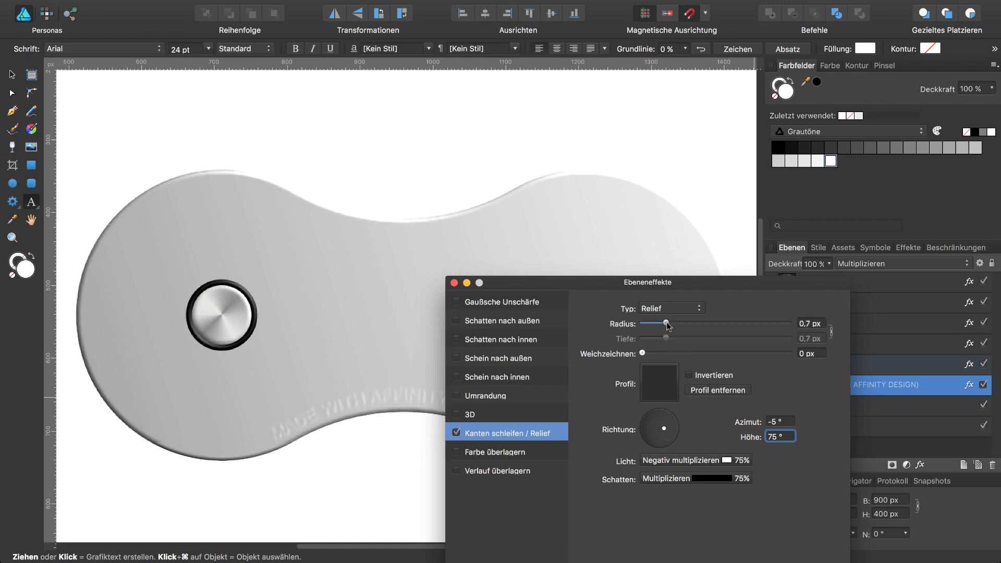
left_click_drag(670, 327, 678, 325)
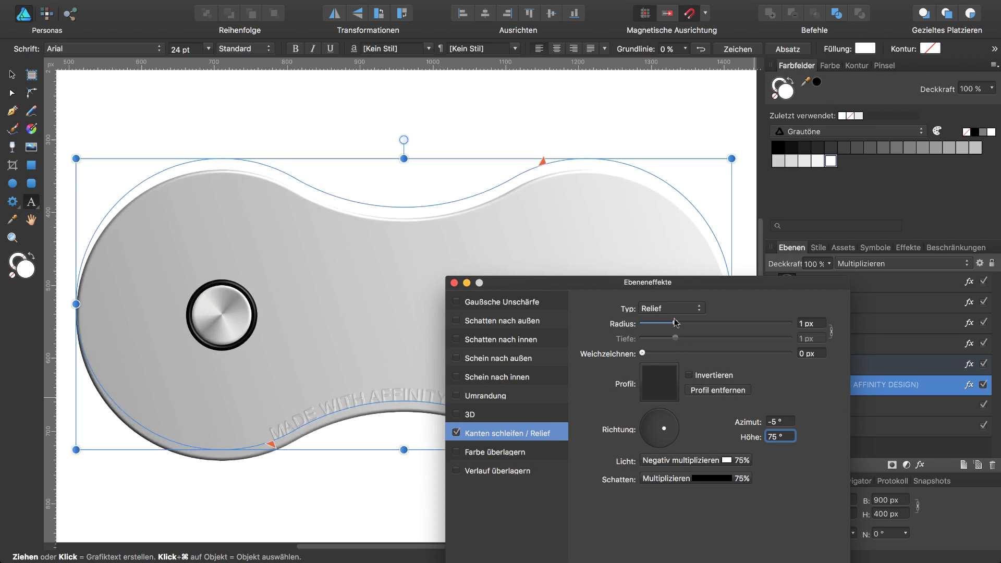
- Change the curved text's bevel type from Relief to rounded (Abrunden)
key("super+plus")
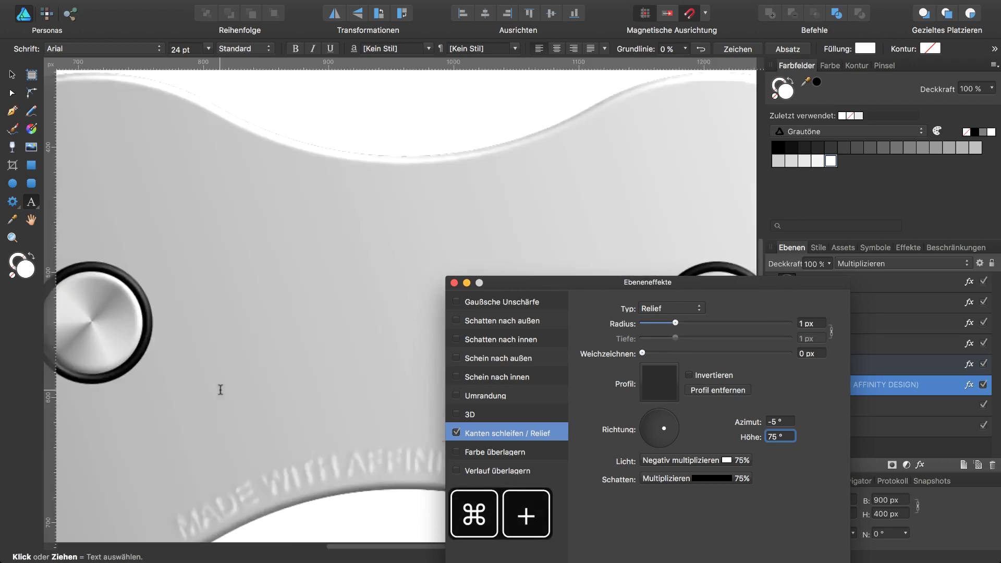
scroll(337, 425, "down", 5)
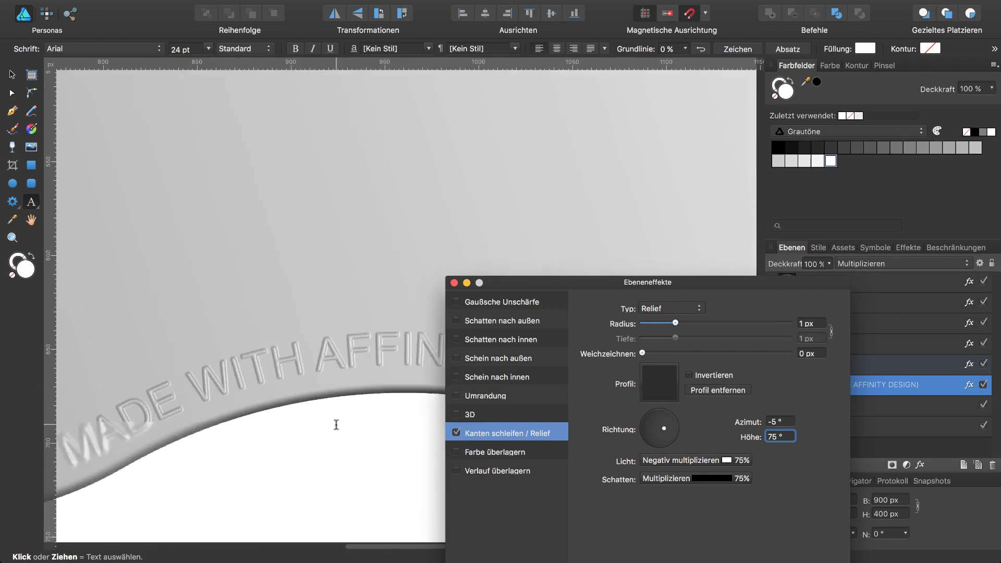
scroll(337, 425, "down", 1)
scroll(337, 426, "down", 1)
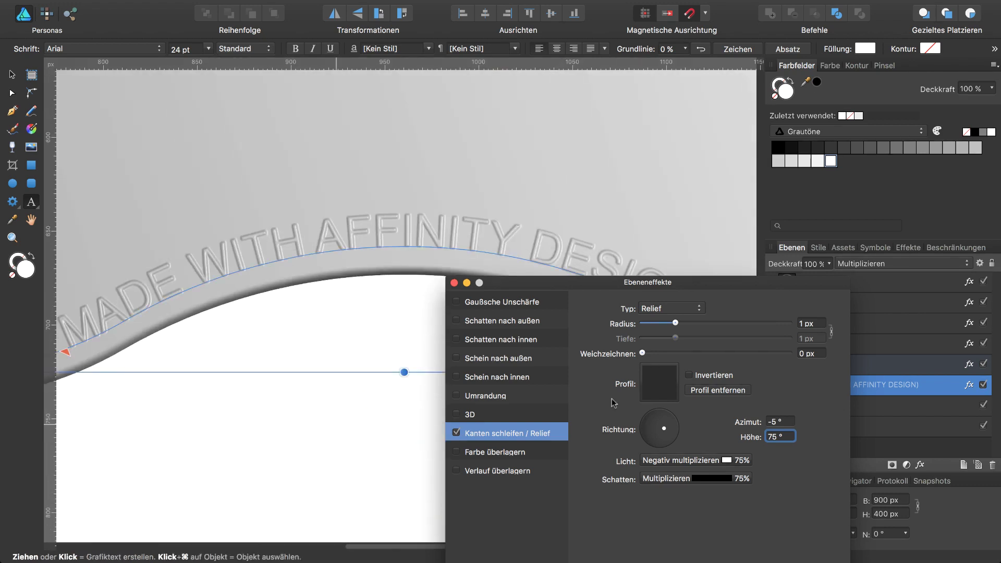
left_click(687, 309)
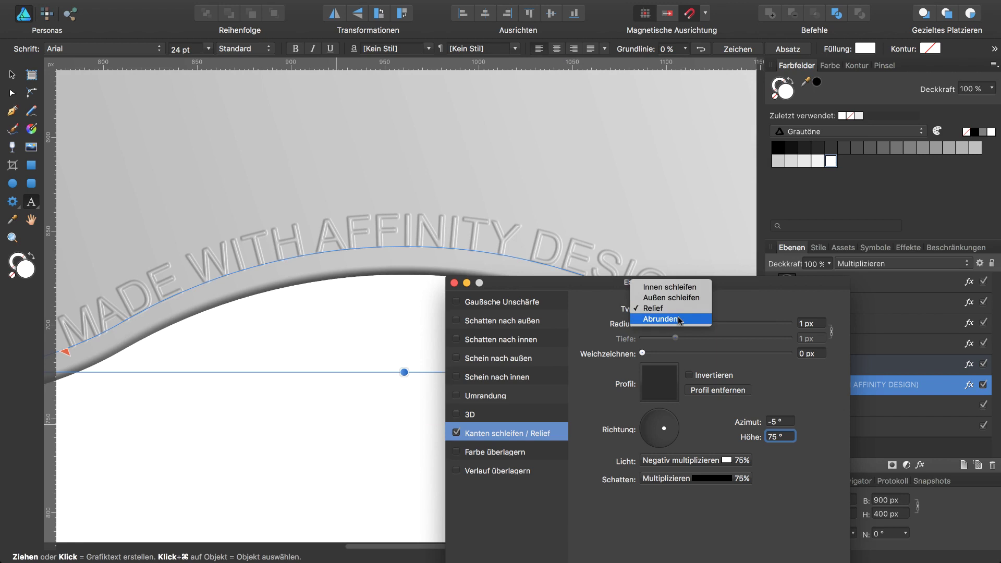
left_click(679, 319)
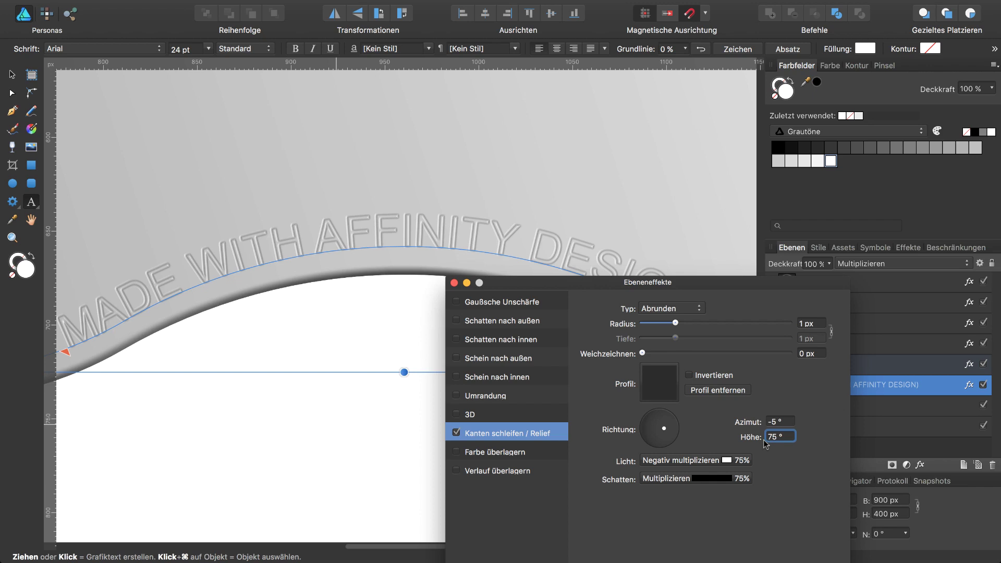
- Fit the document in view, close the Layer Effects window and deselect the text
key("super+0")
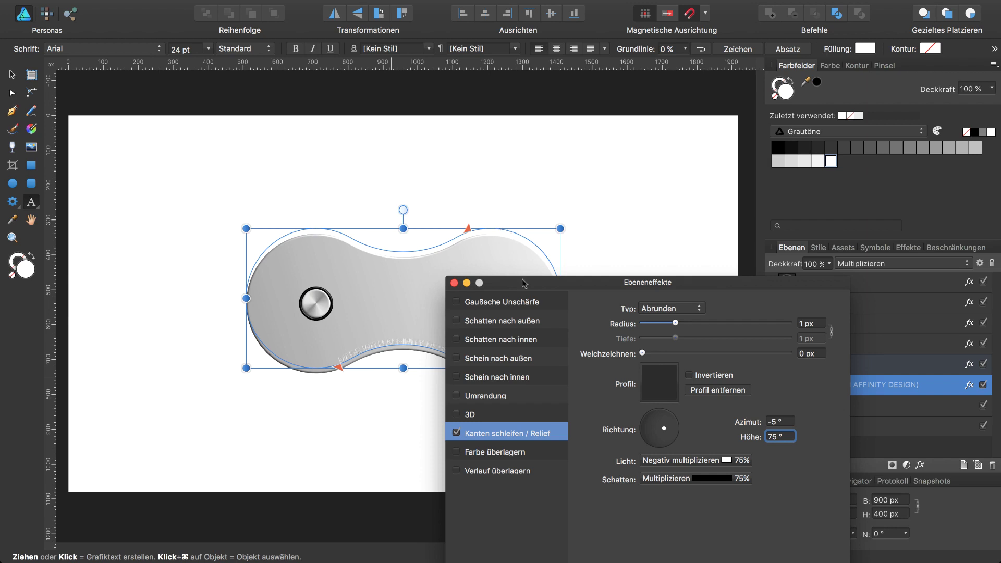
left_click_drag(515, 286, 516, 161)
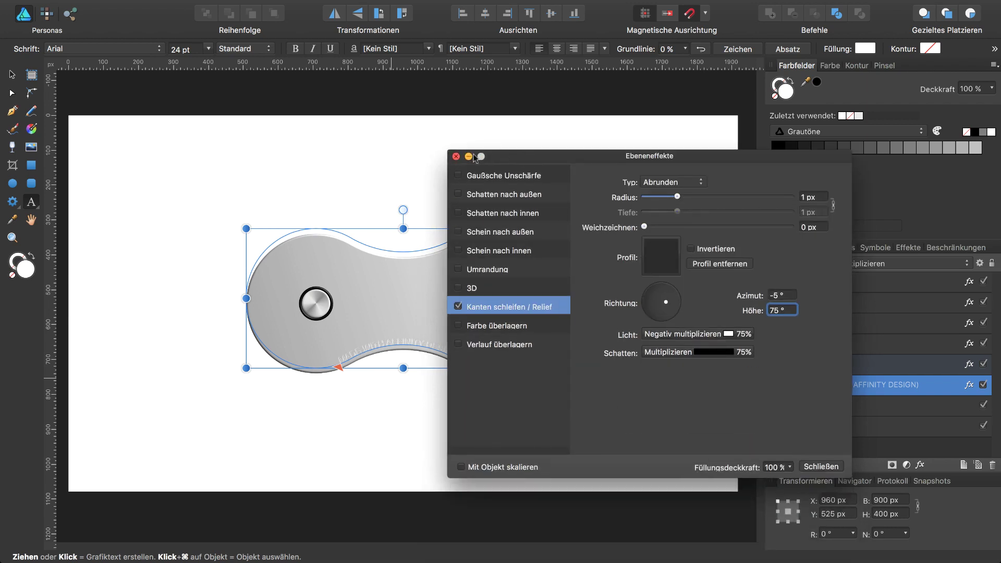
left_click(456, 156)
left_click(814, 466)
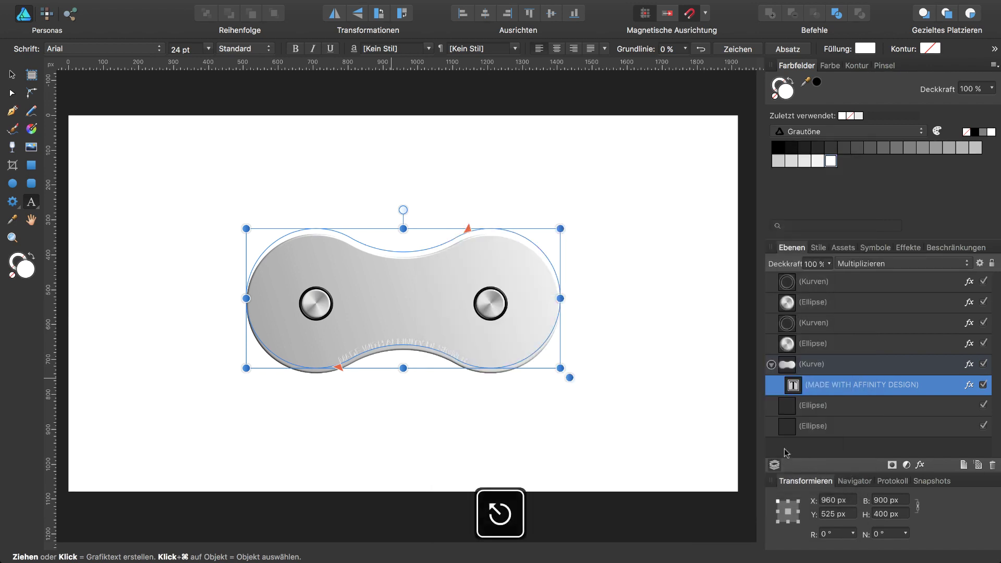
left_click(786, 452)
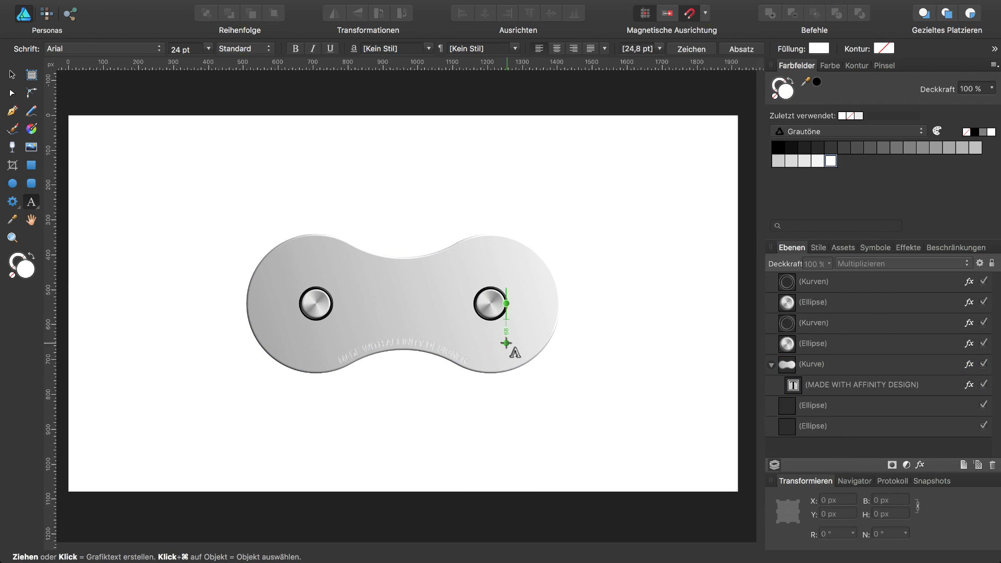
- Duplicate the chain link twice and shift one copy 500 px to the right
left_click(822, 370)
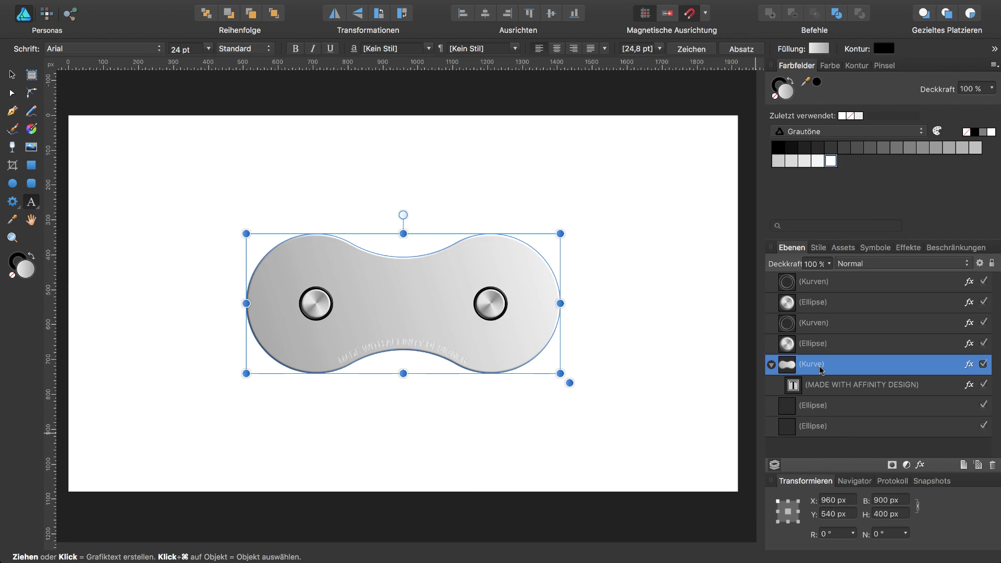
key("super+j")
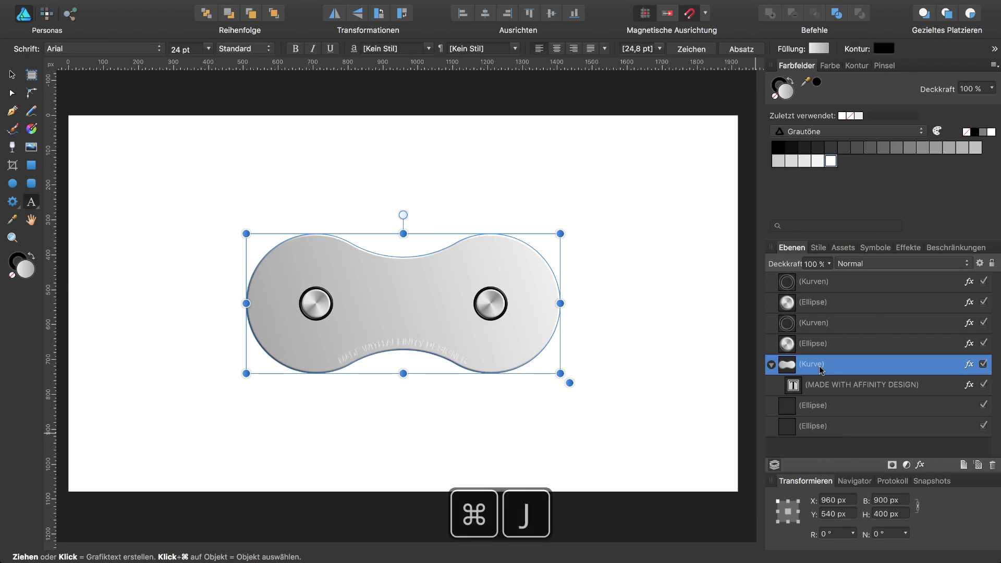
key("super+j")
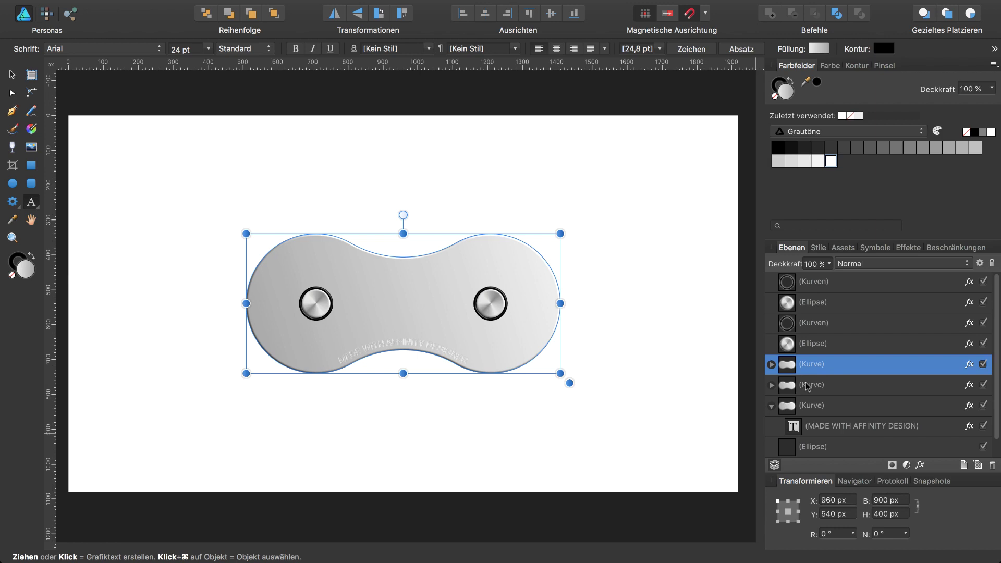
left_click(807, 409)
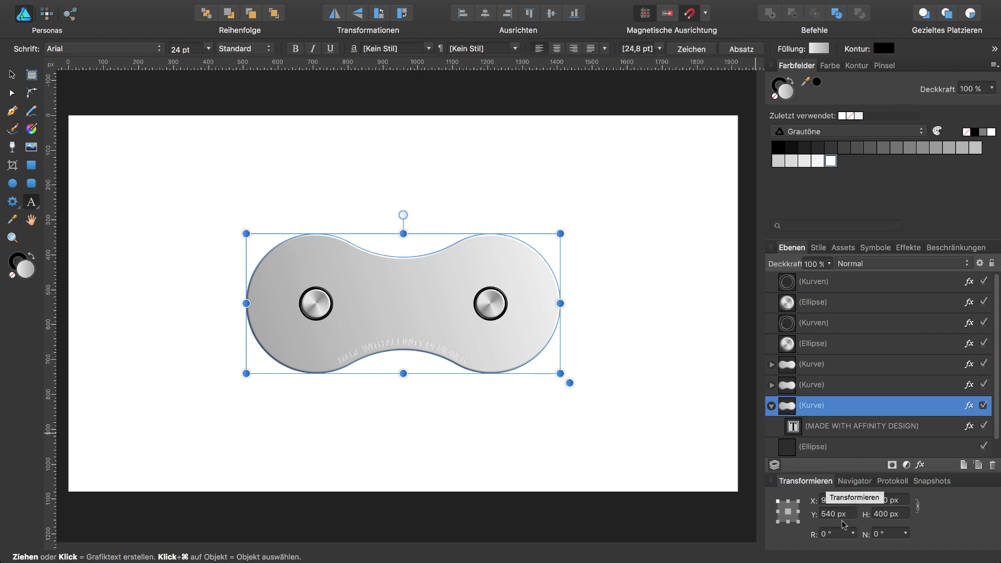
left_click(836, 499)
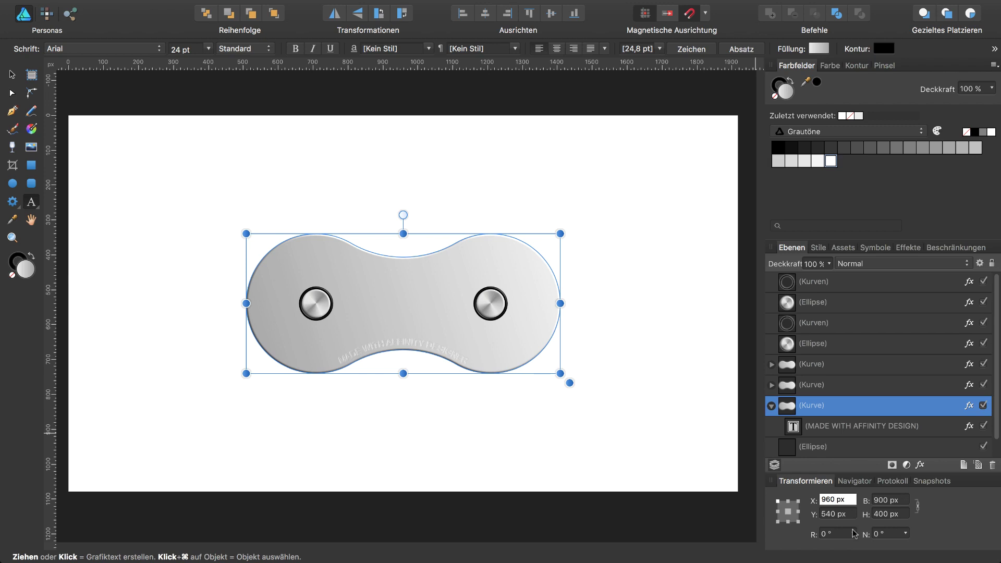
type("+500")
key("Return")
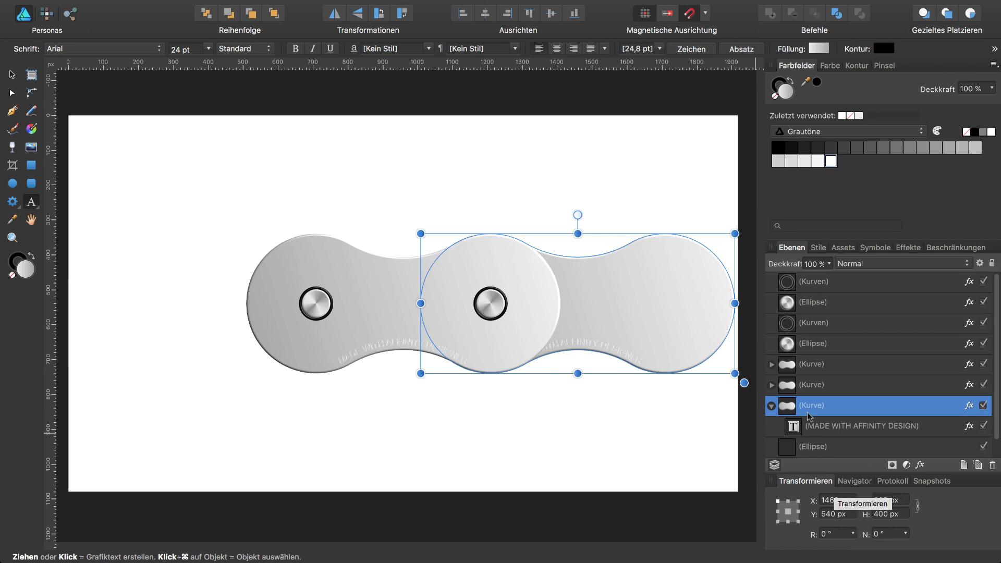
- Move the other link copy to X 460 px, undo one step and deselect
left_click(812, 385)
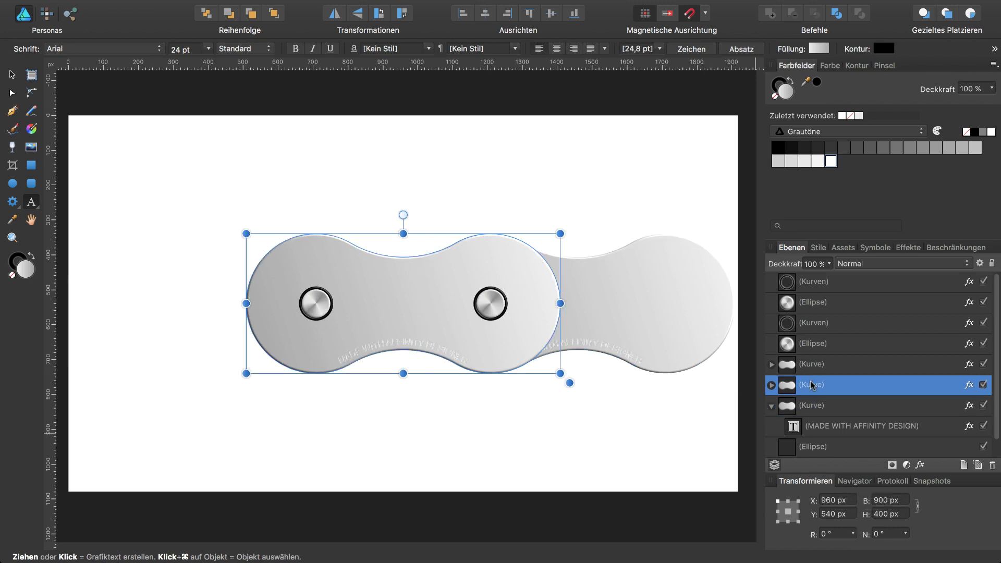
left_click(837, 503)
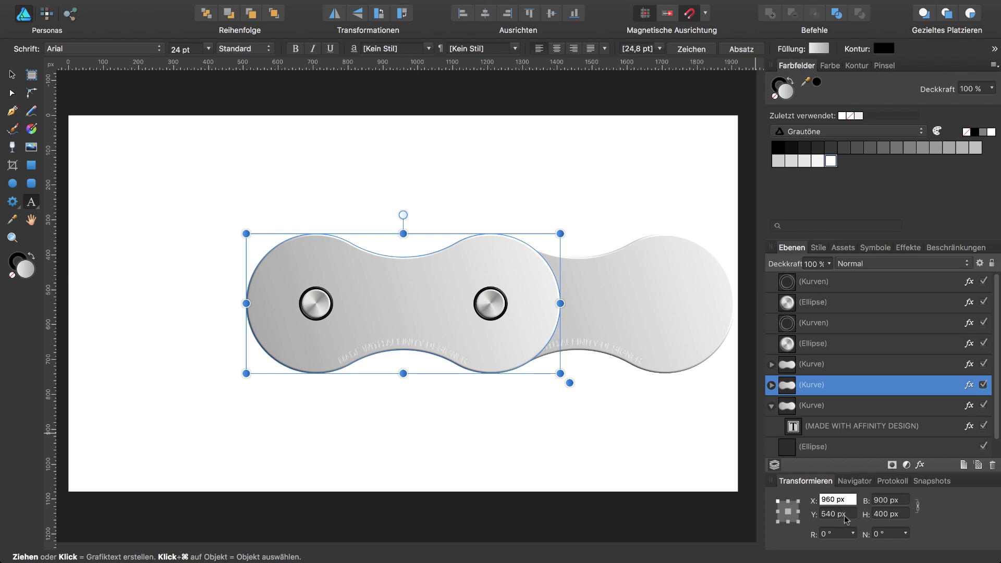
type("-5460")
key("Return")
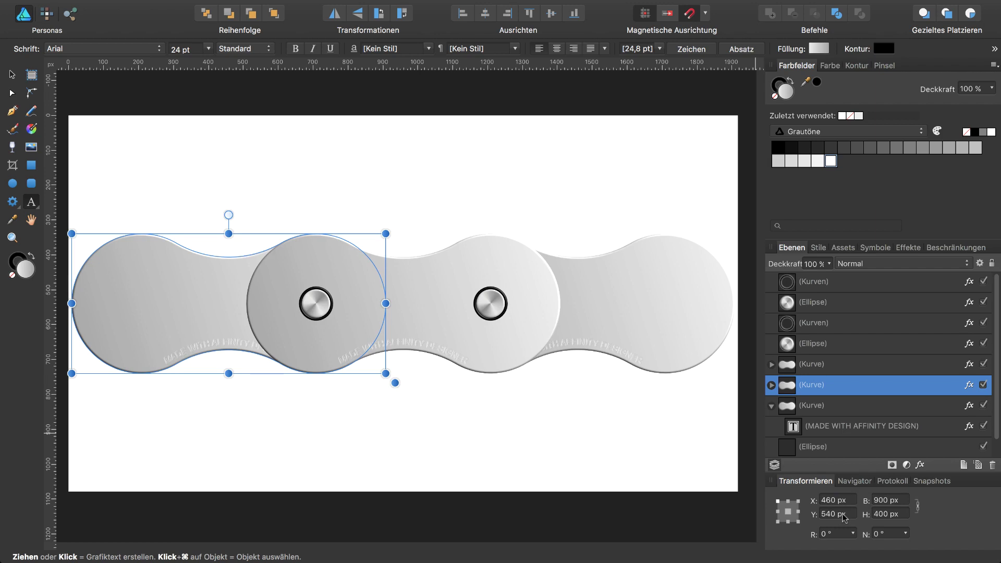
key("ctrl+z")
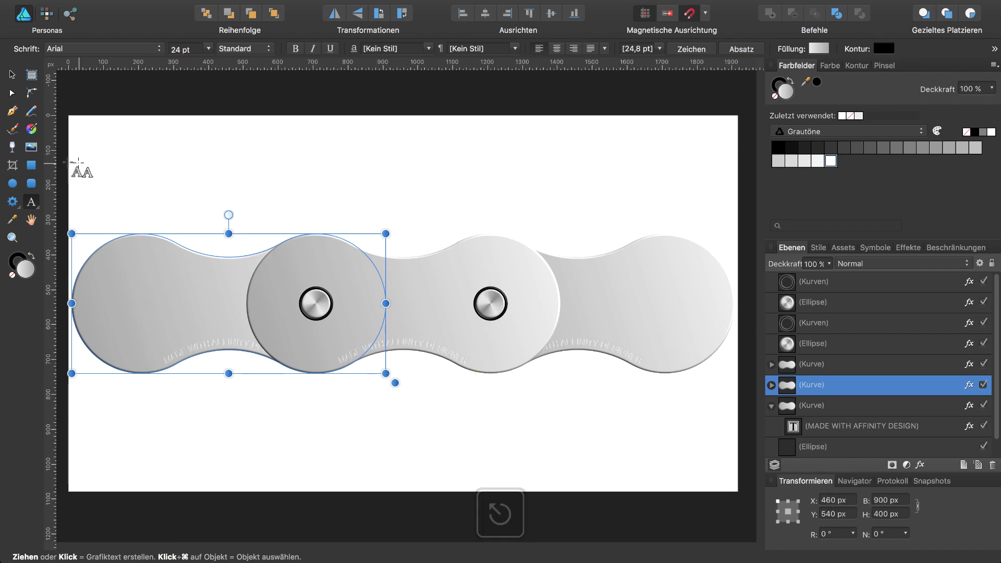
key("Escape")
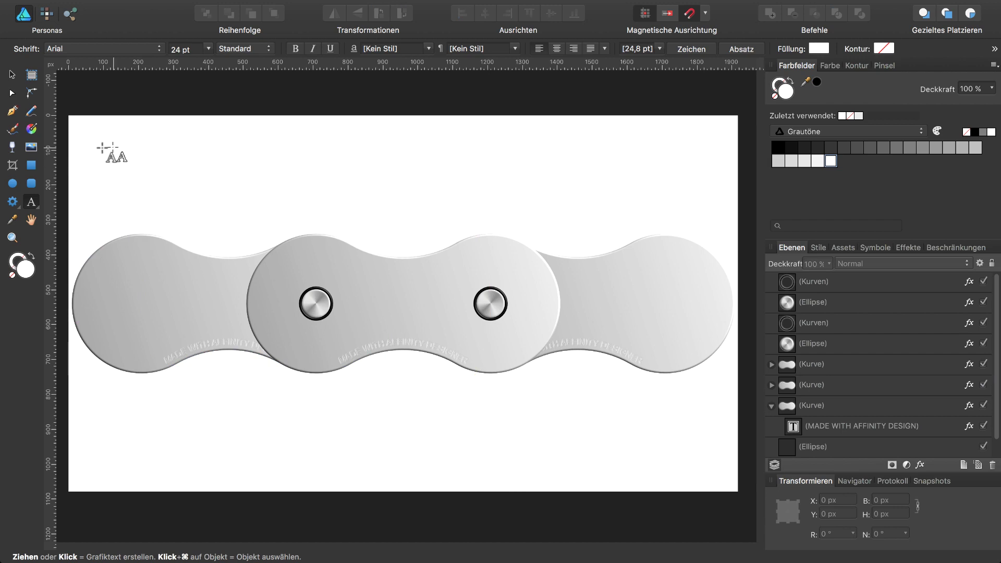
- Draw a 1000×400 px rectangle over the middle link with no fill and no stroke
left_click(32, 166)
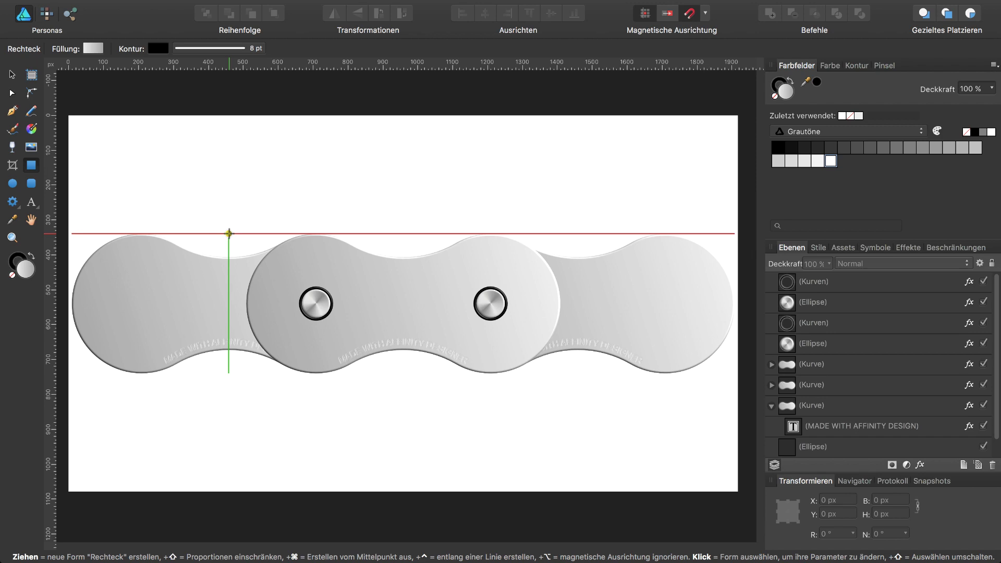
mouse_move(229, 233)
left_mouse_down()
mouse_move(593, 373)
mouse_move(578, 373)
left_mouse_up()
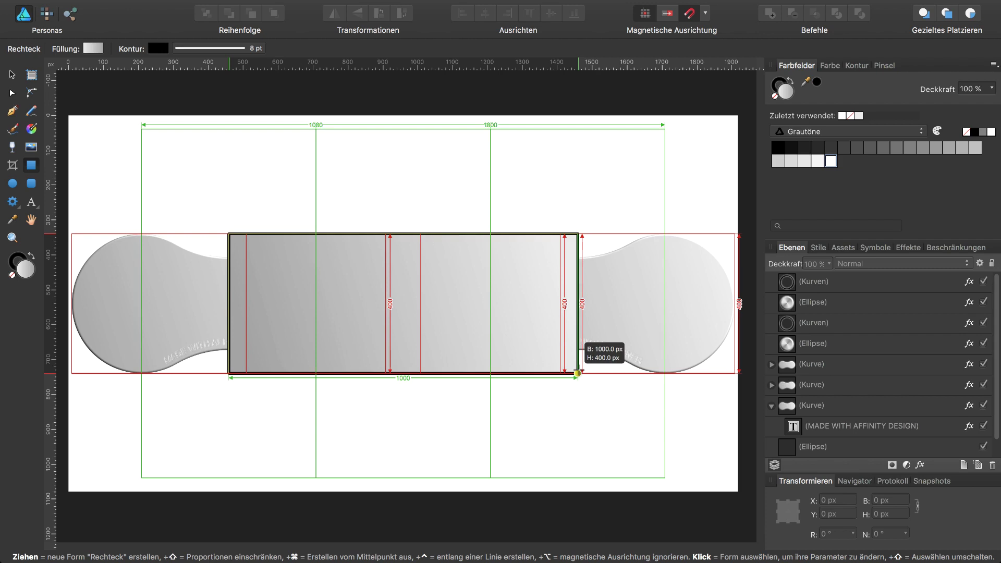
left_click_drag(578, 373, 577, 374)
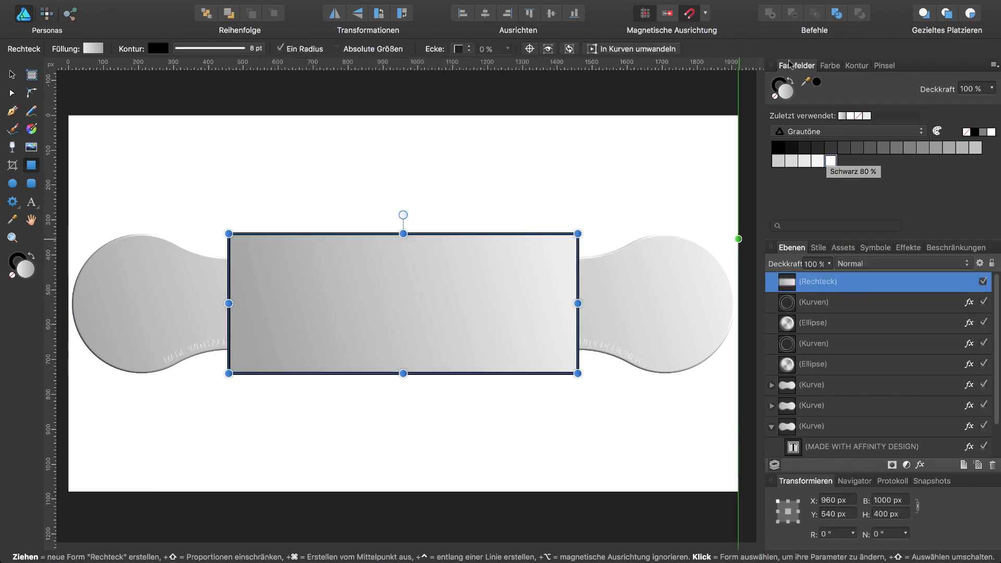
left_click(776, 97)
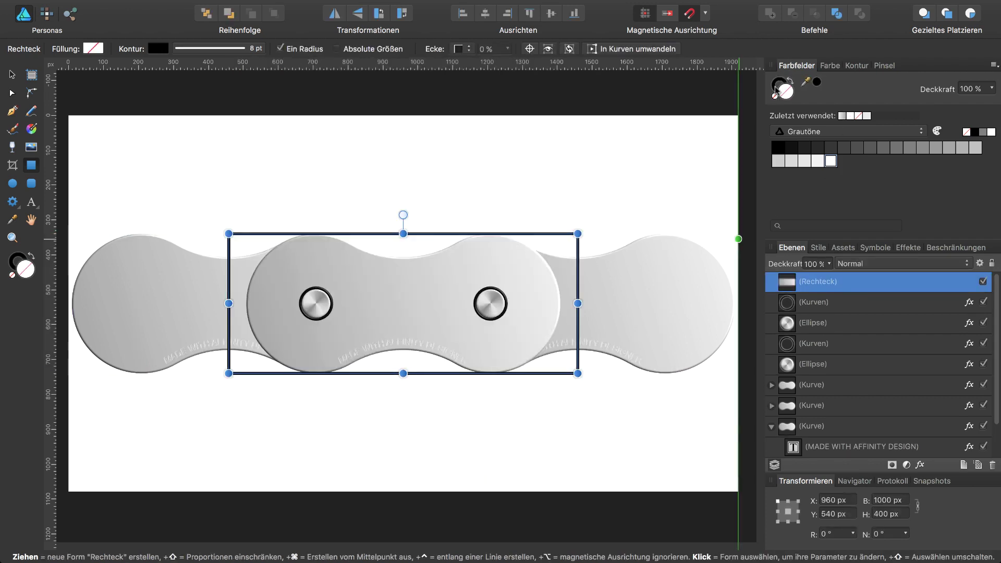
left_click(776, 97)
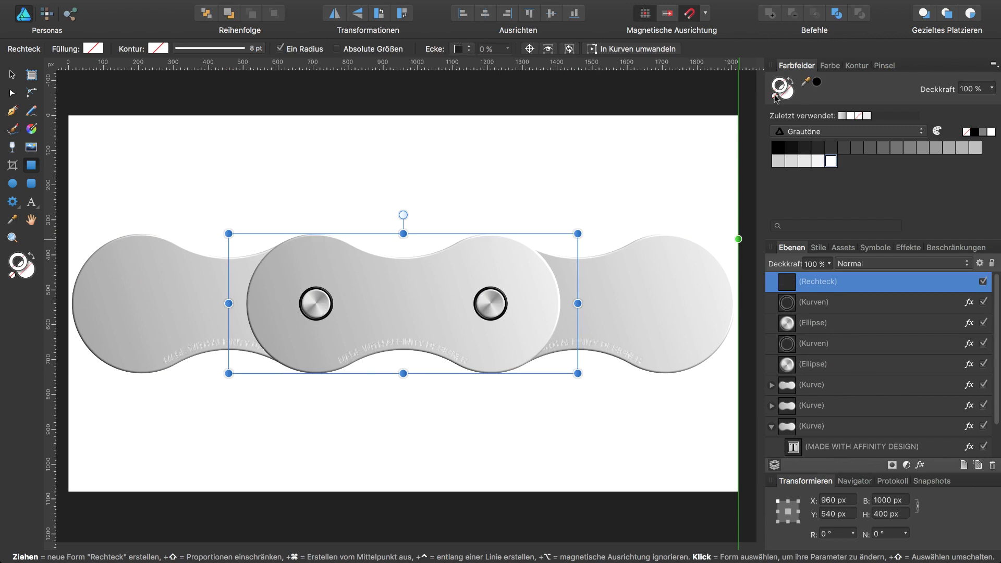
- Move all chain-link layers into the Rechteck layer so the rectangle clips them
left_click(799, 304)
key("a")
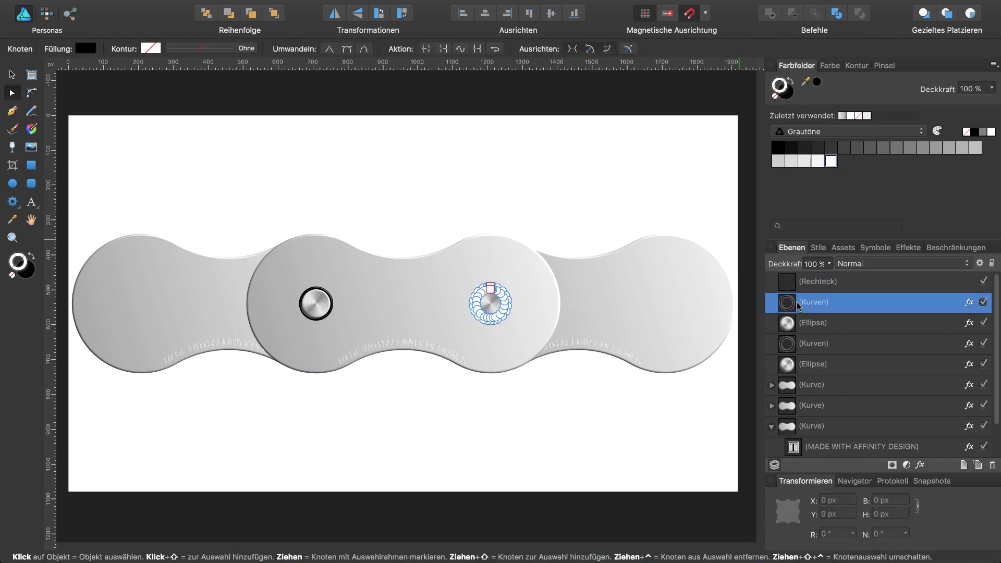
left_click(772, 426)
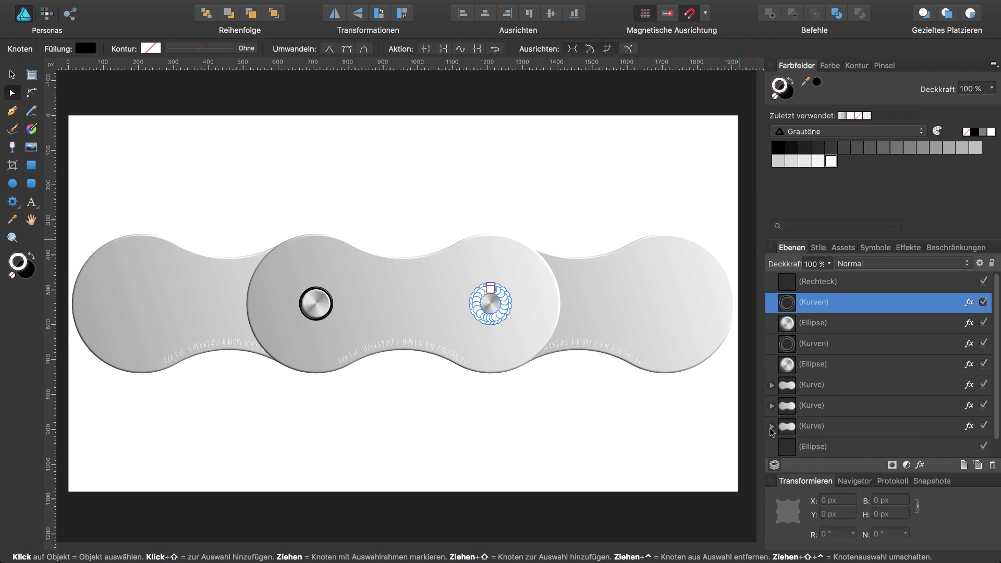
left_click(797, 433, "shift")
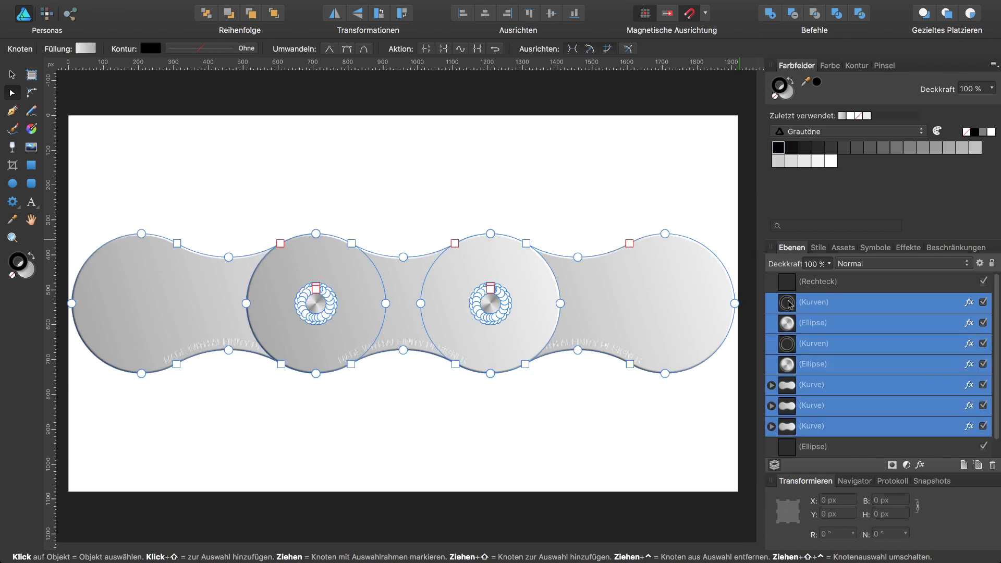
left_click_drag(794, 302, 800, 286)
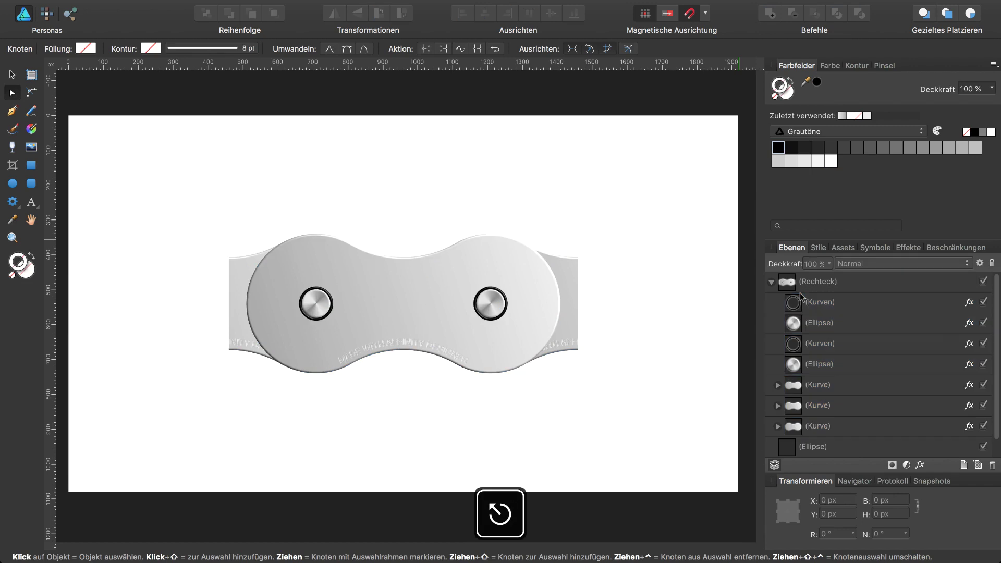
key("Escape")
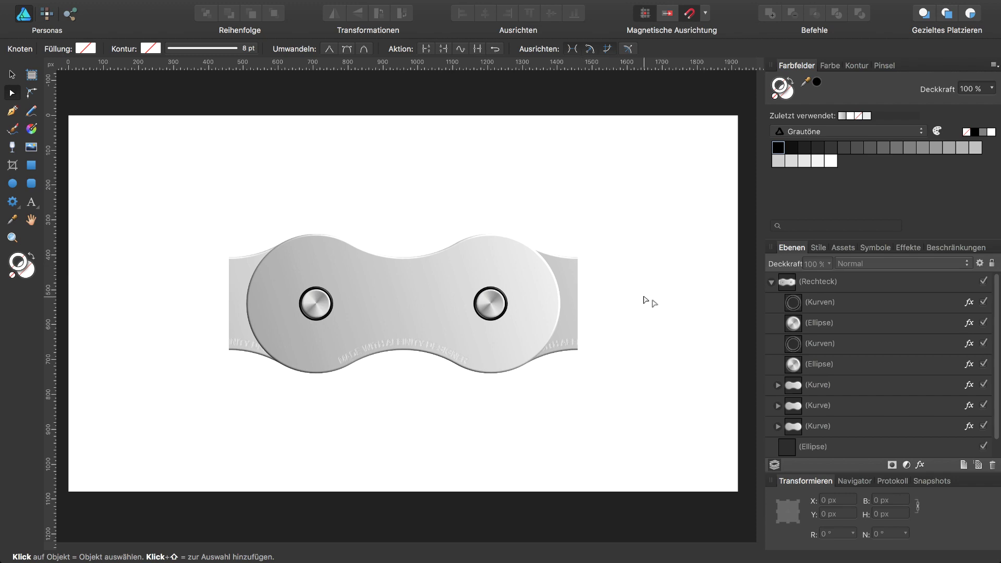
- Export the clipping rectangle as Fahrradkettenpinsel.png using 'Auswahl ohne Hintergrund'
left_click(789, 283)
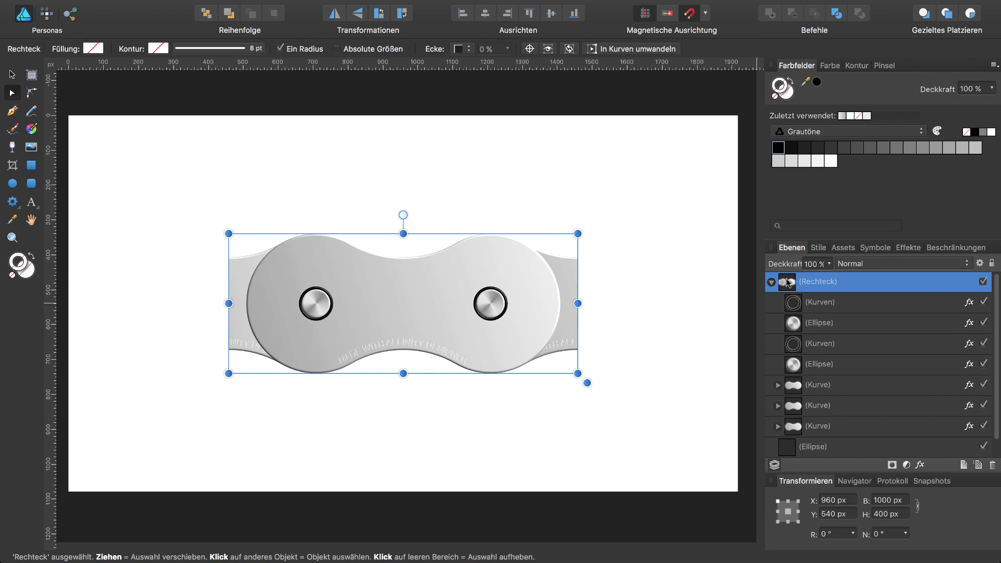
key("alt+shift+super+s")
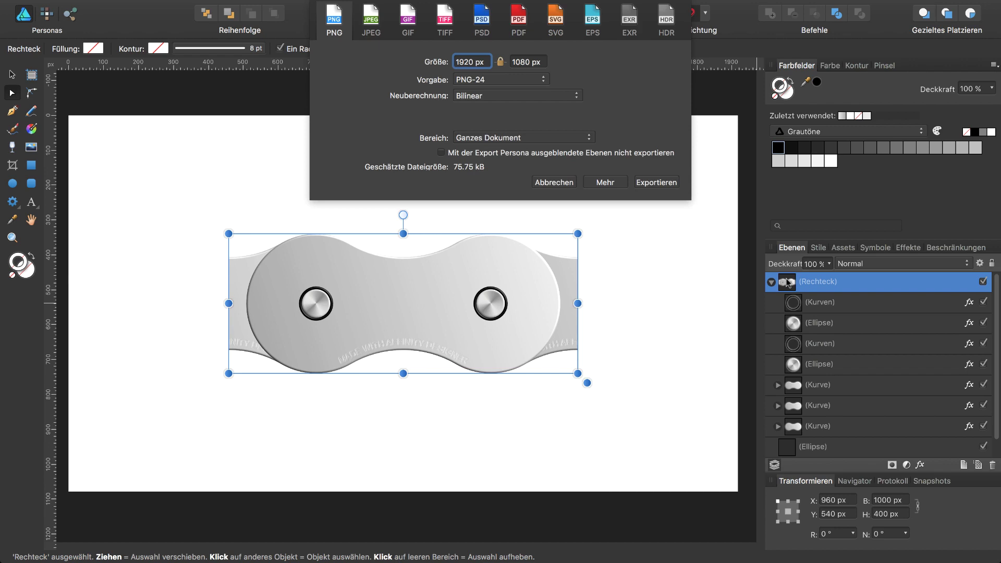
left_click(487, 139)
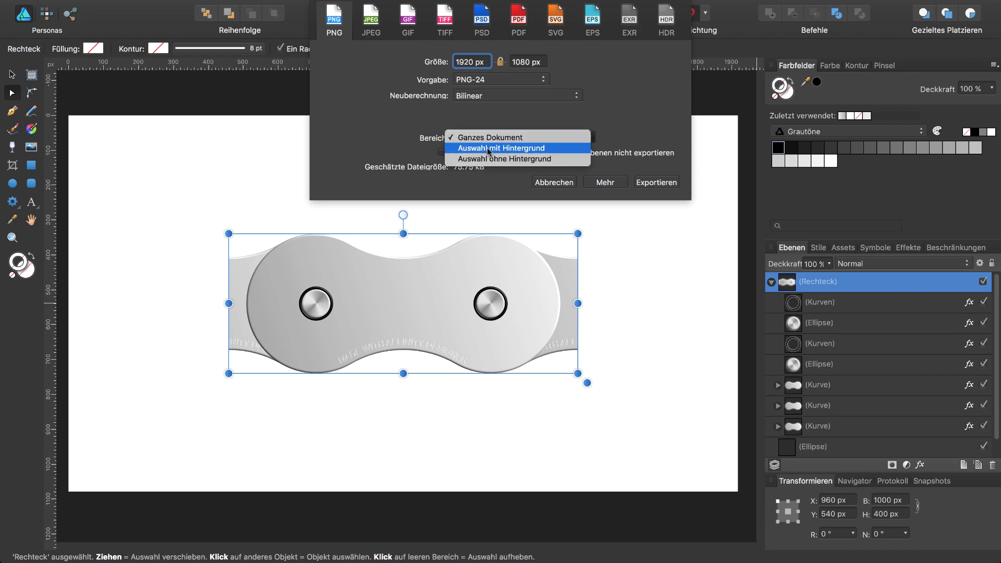
left_click(489, 159)
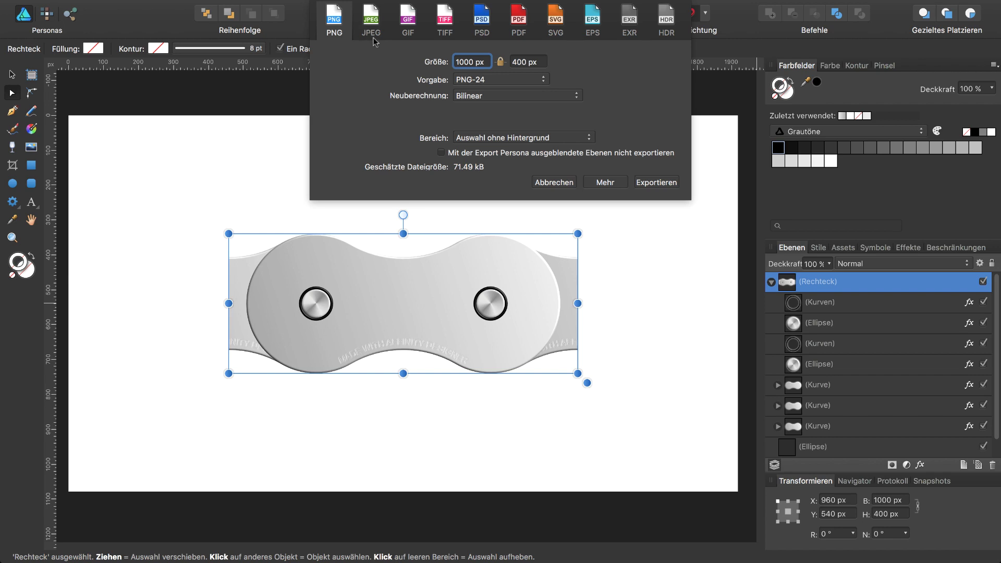
left_click(656, 182)
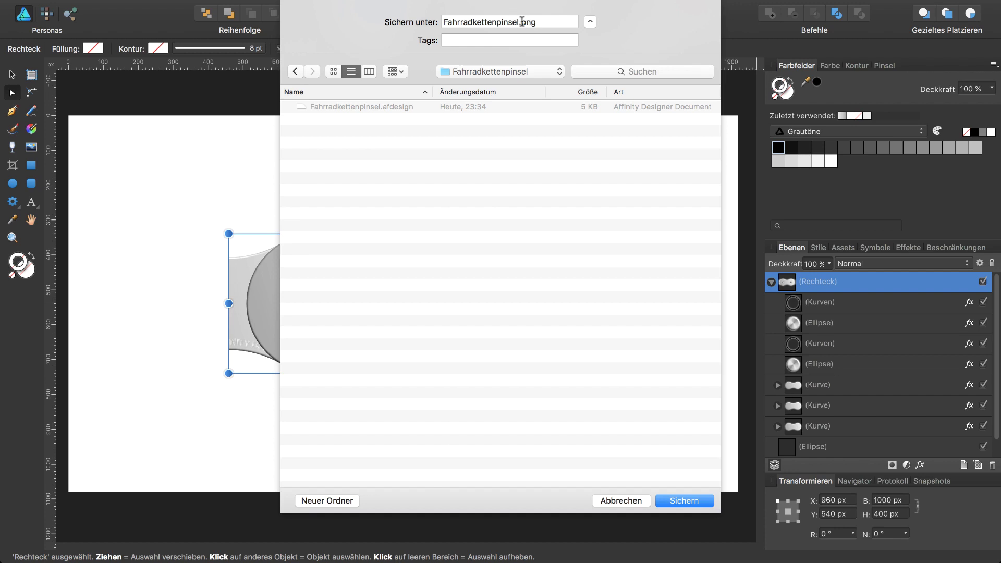
left_click(699, 502)
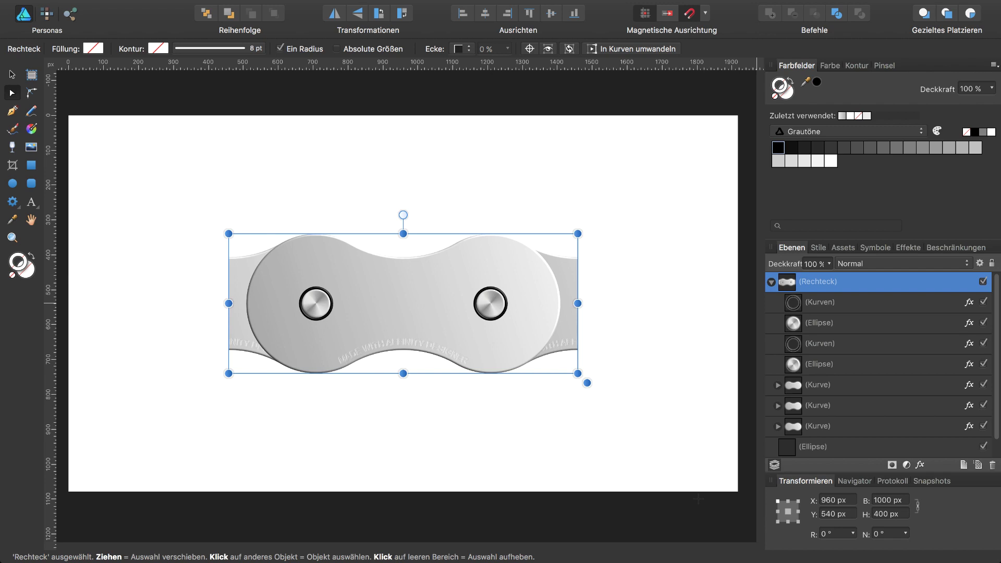
- Create a new blank document and start a 'Neuer Bildpinsel mit Textur' brush
key("super+n")
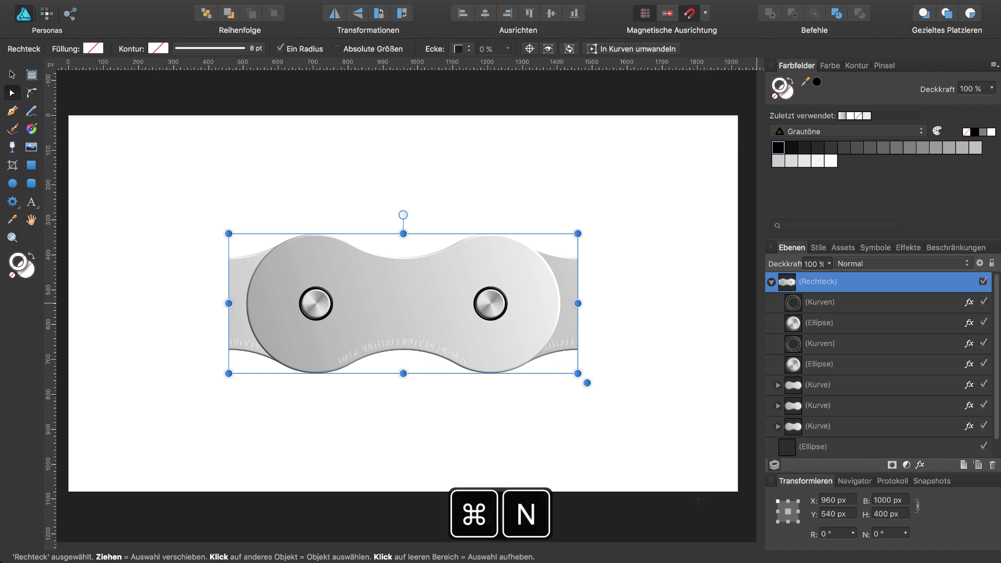
key("Return")
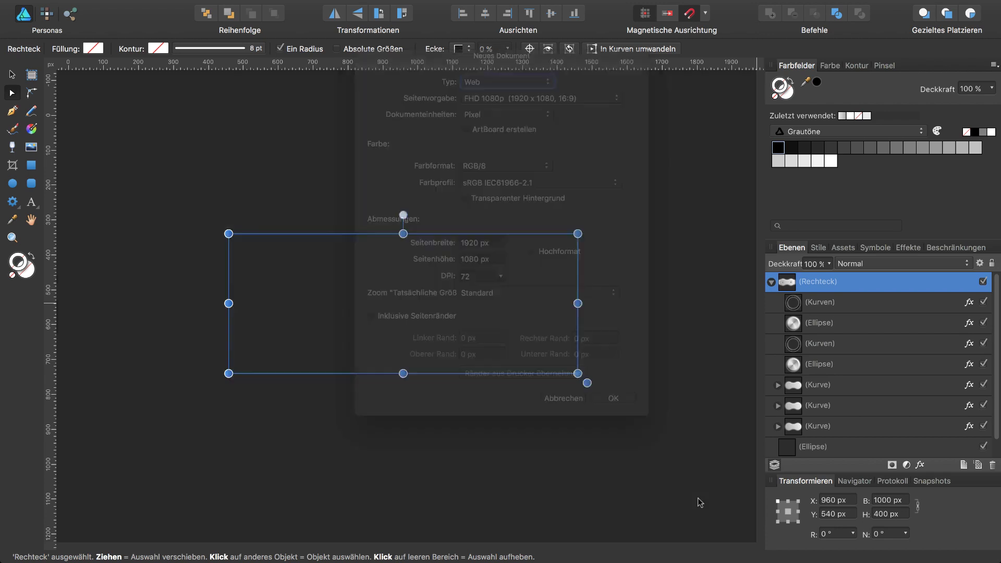
left_click(886, 66)
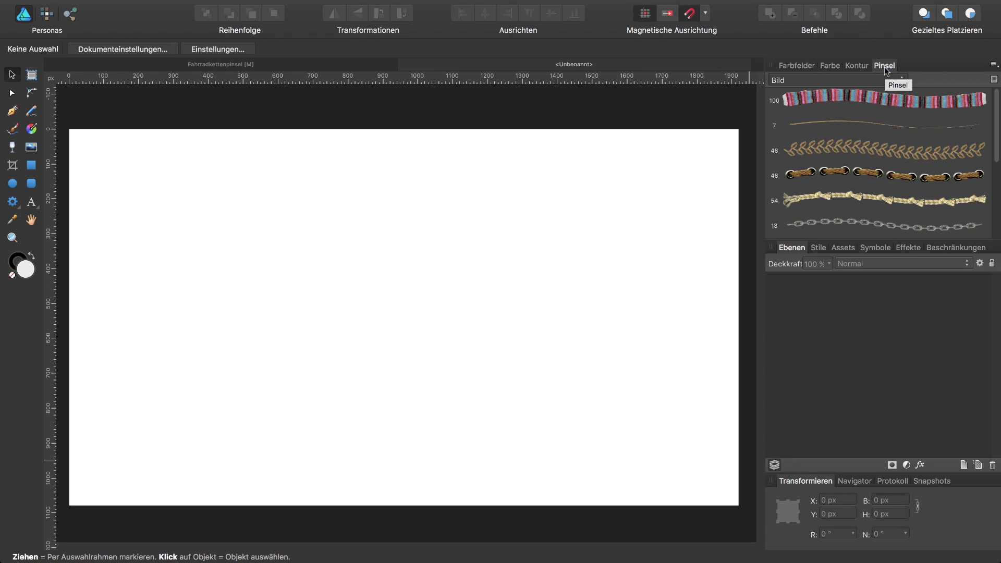
left_click(994, 65)
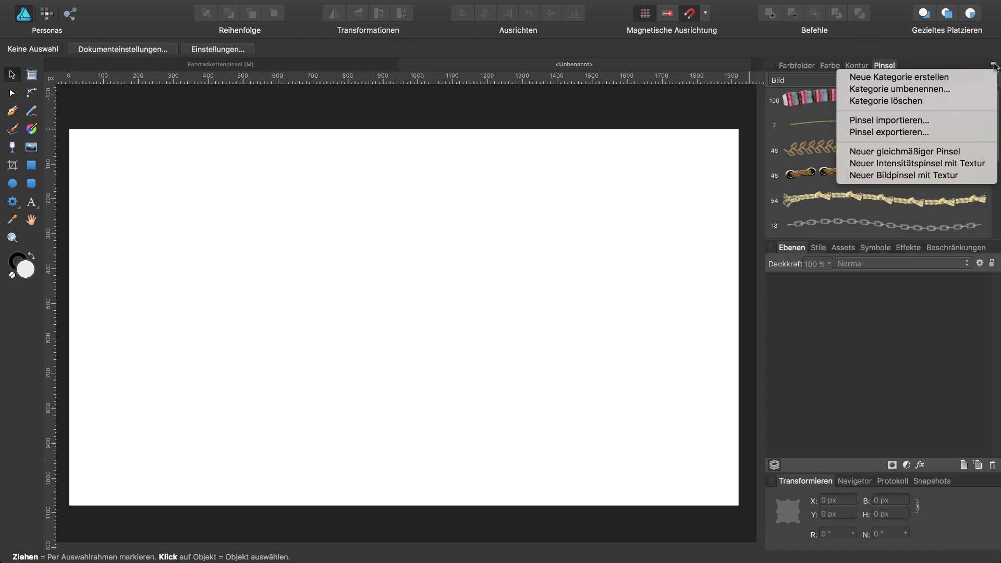
left_click(912, 178)
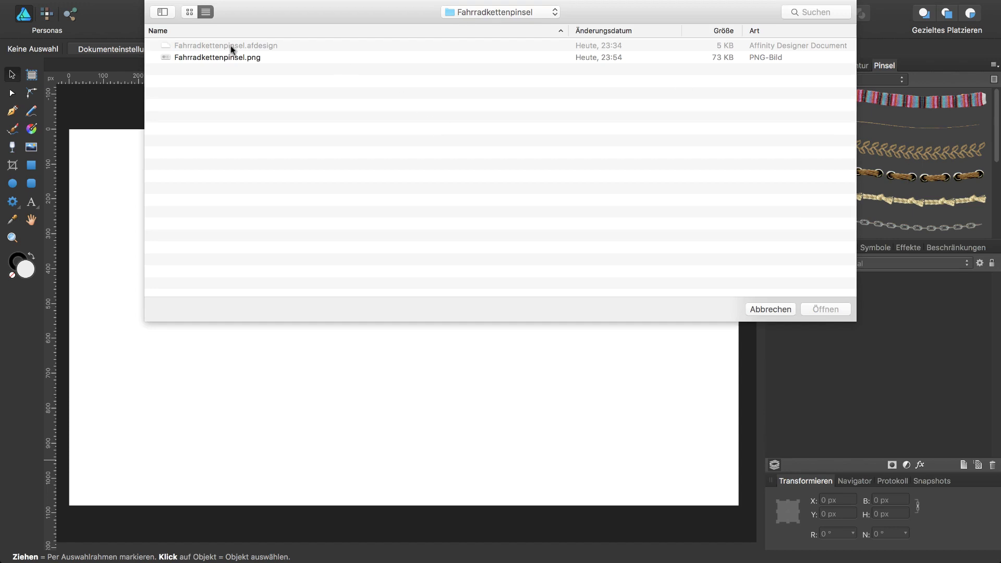
- Load Fahrradkettenpinsel.png as the brush image, adding the Fahrradkettenpinsel 2 brush
left_click(213, 62)
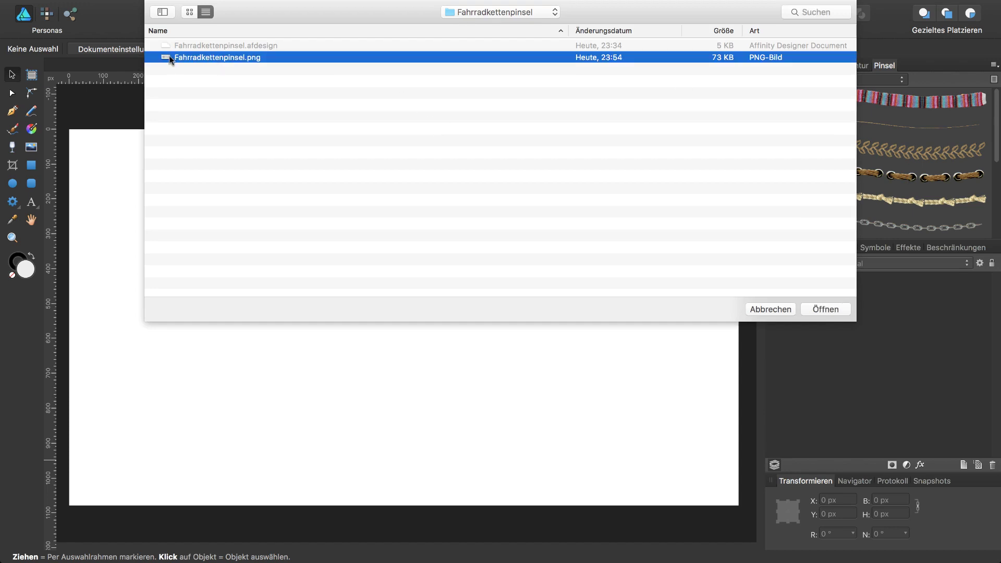
double_click(170, 57)
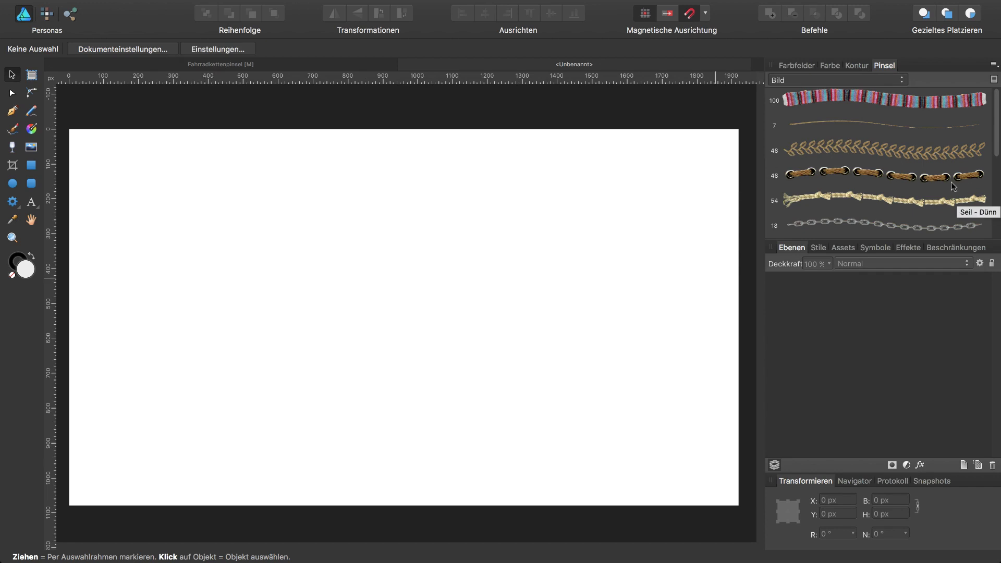
scroll(937, 183, "down", 1)
scroll(937, 184, "down", 2)
scroll(937, 184, "down", 2)
scroll(937, 184, "down", 1)
scroll(937, 184, "down", 2)
scroll(937, 183, "down", 3)
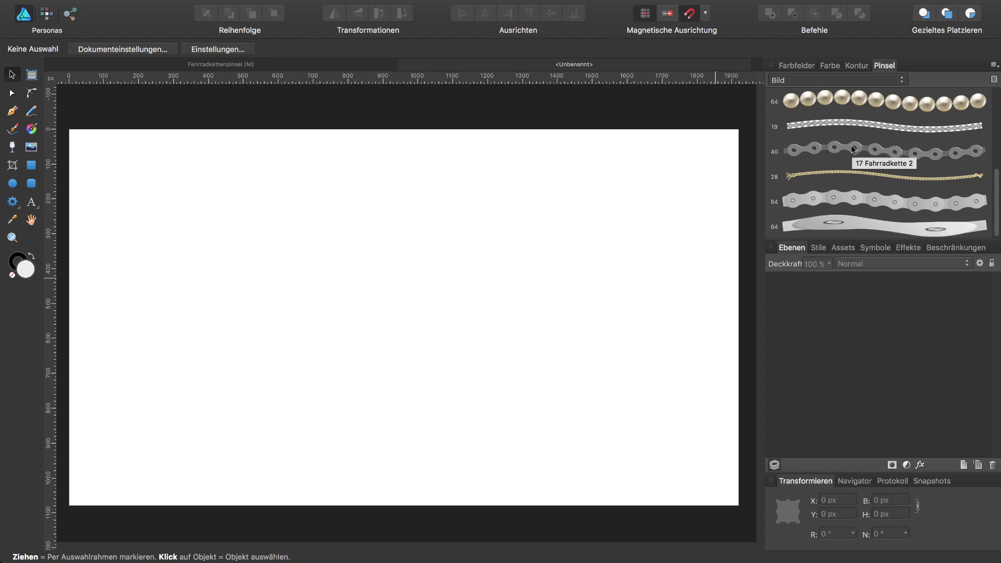
- Set the Fahrradkettenpinsel 2 brush's Mittelteil to Wiederholen
left_click(843, 226)
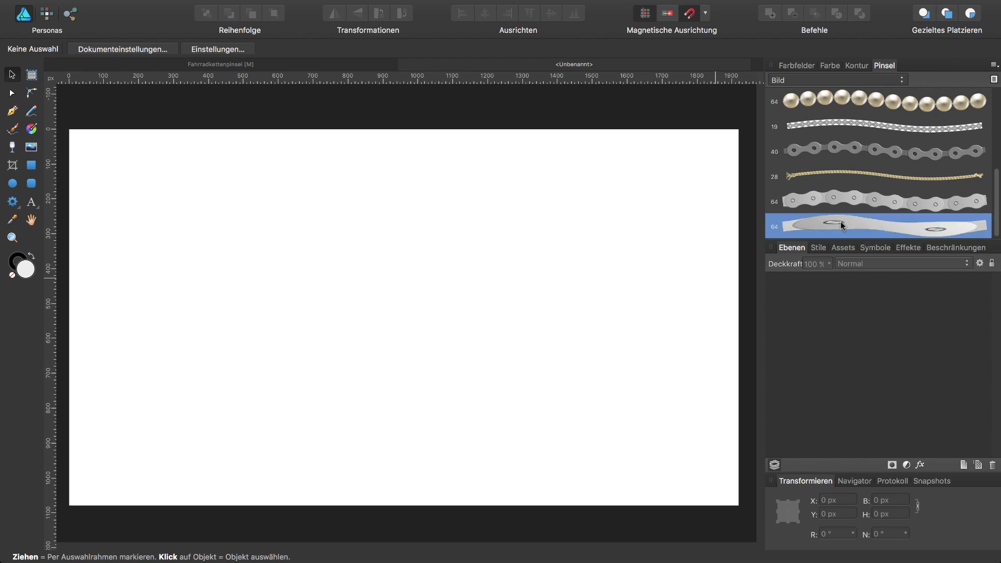
double_click(843, 225)
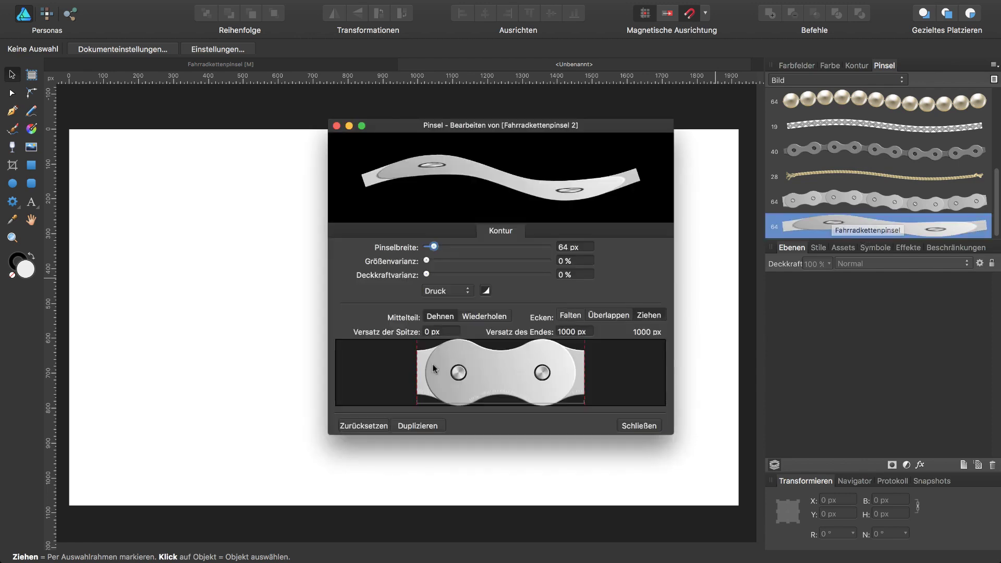
left_click(484, 316)
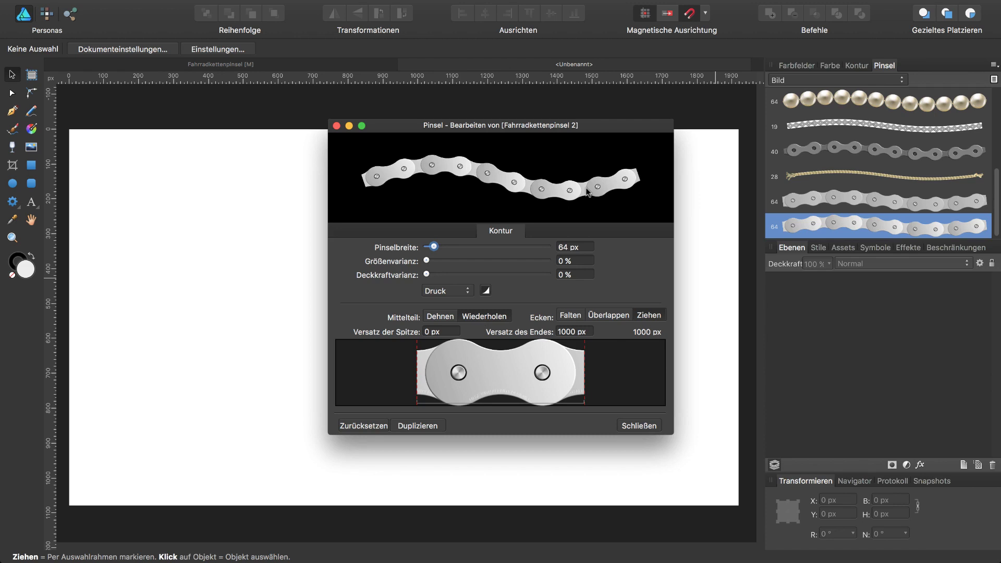
left_click(640, 425)
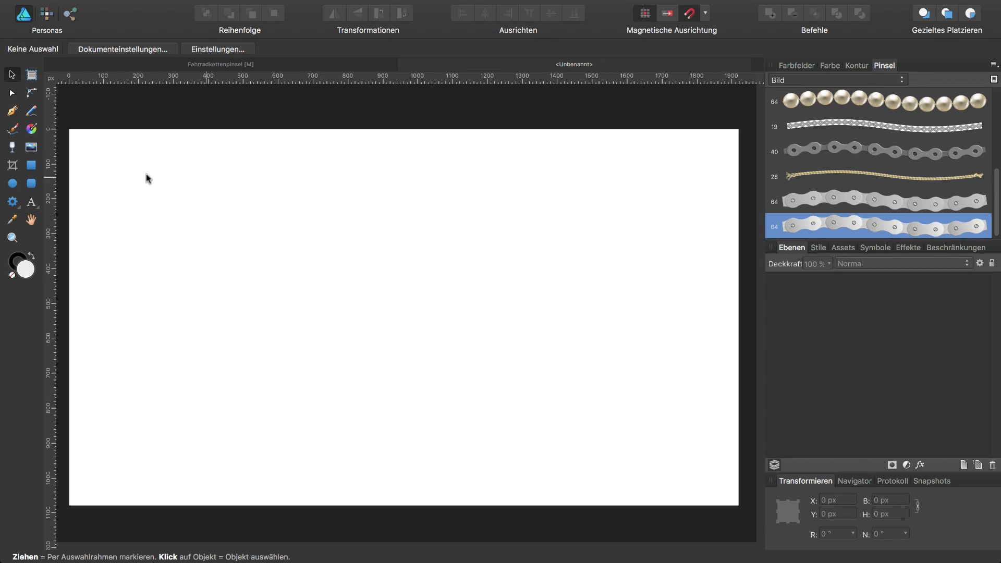
- Draw a centred 740 px circle stroked with the chain brush, with fill and stroke colour set to none
left_click(15, 183)
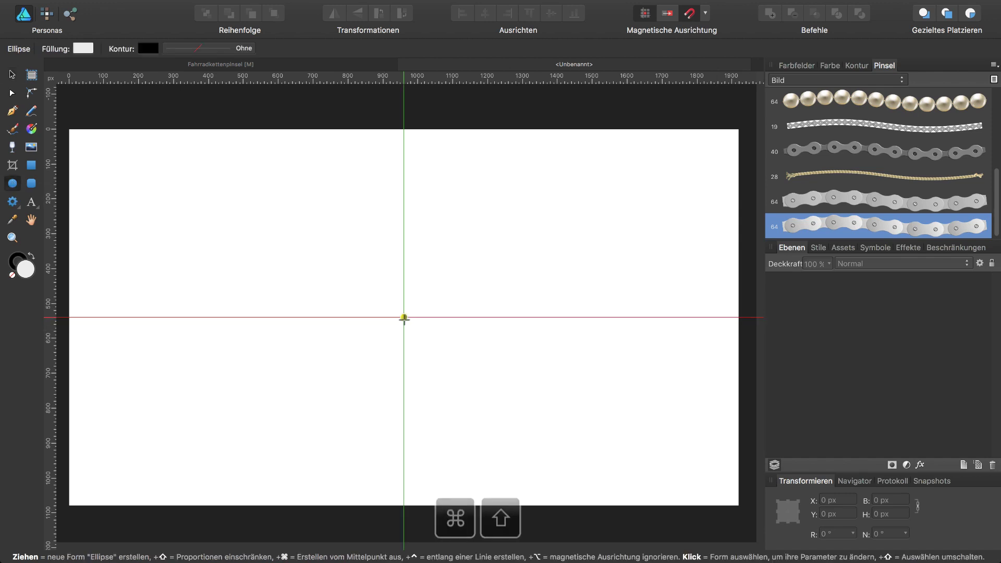
left_click_drag(403, 317, 544, 447)
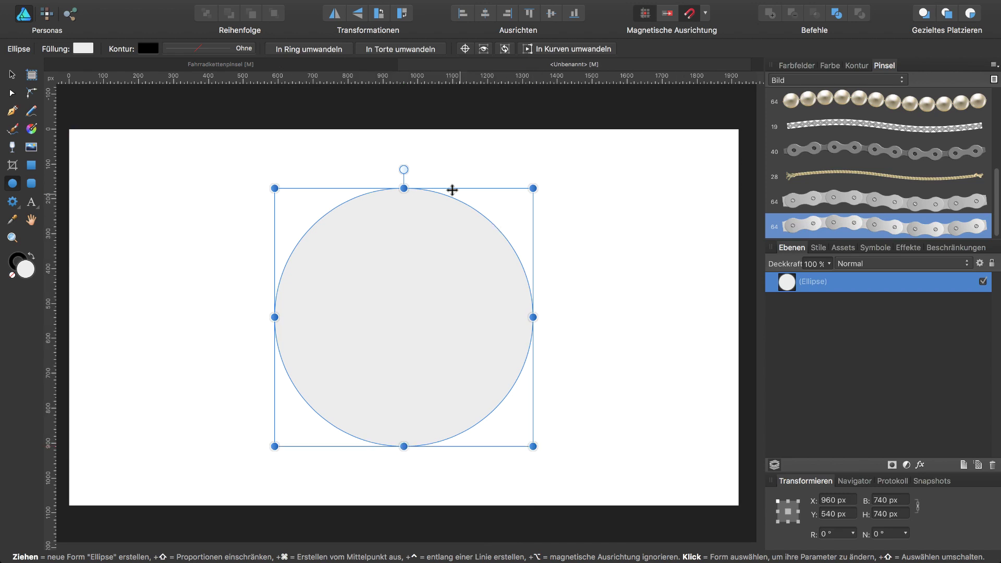
left_click(801, 224)
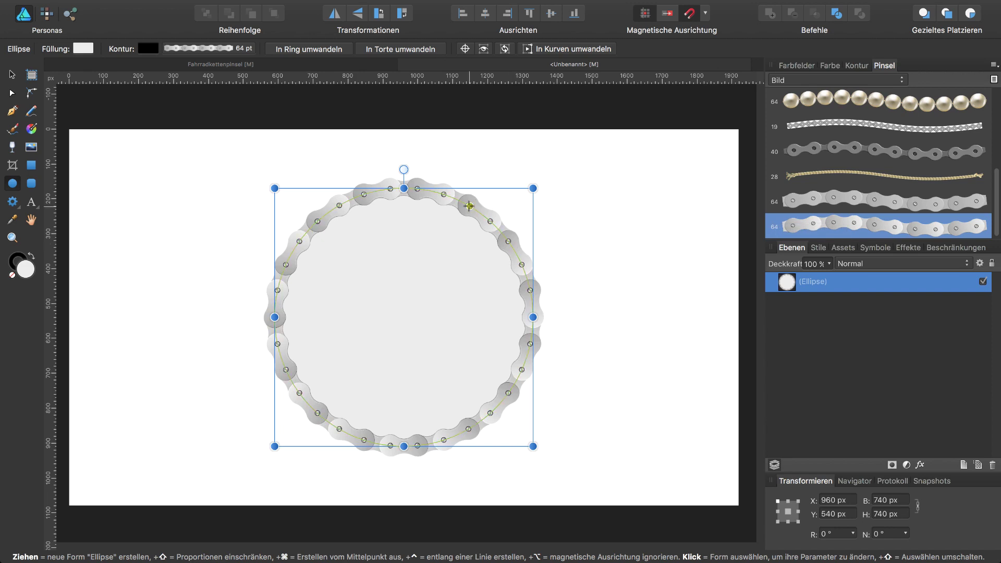
left_click(791, 66)
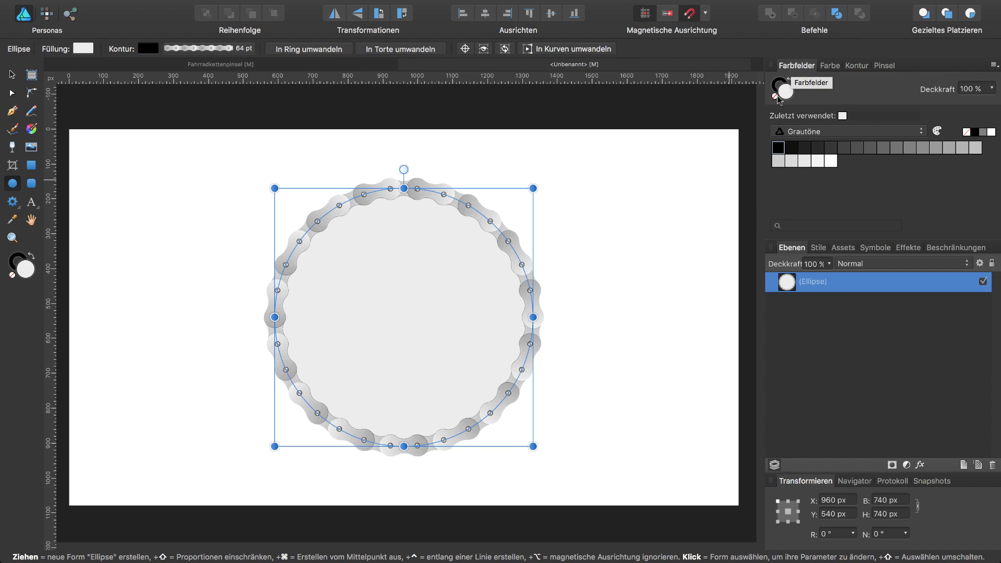
left_click(775, 96)
left_click(778, 84)
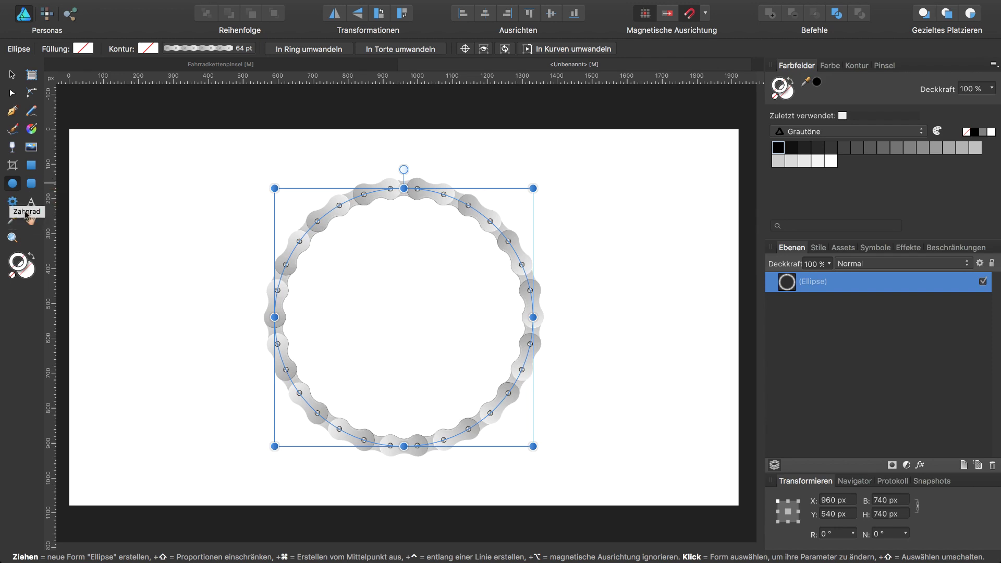
left_click(13, 202)
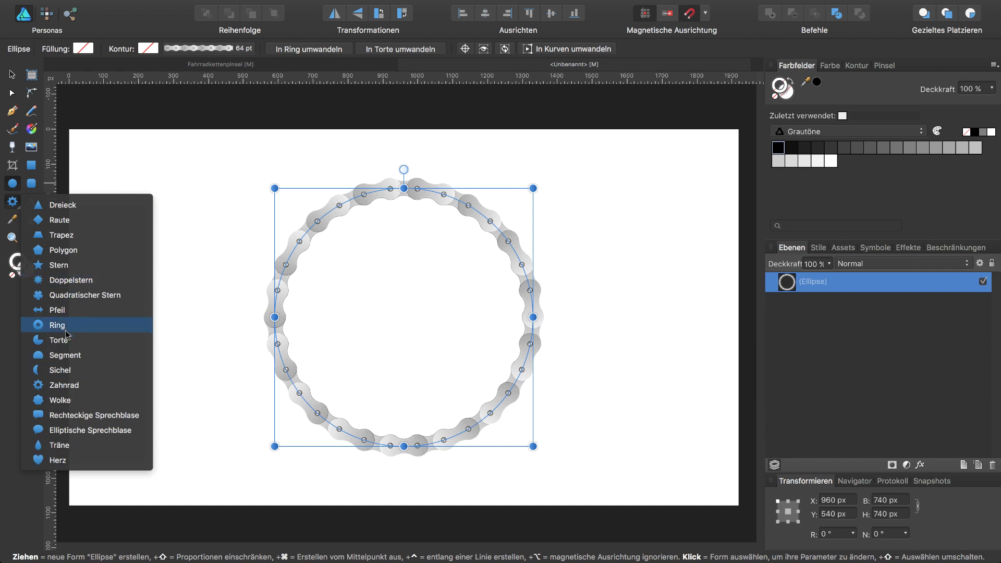
- Draw a 792 px Zahnrad gear from the circle centre and set Zähne to 30
left_click(66, 386)
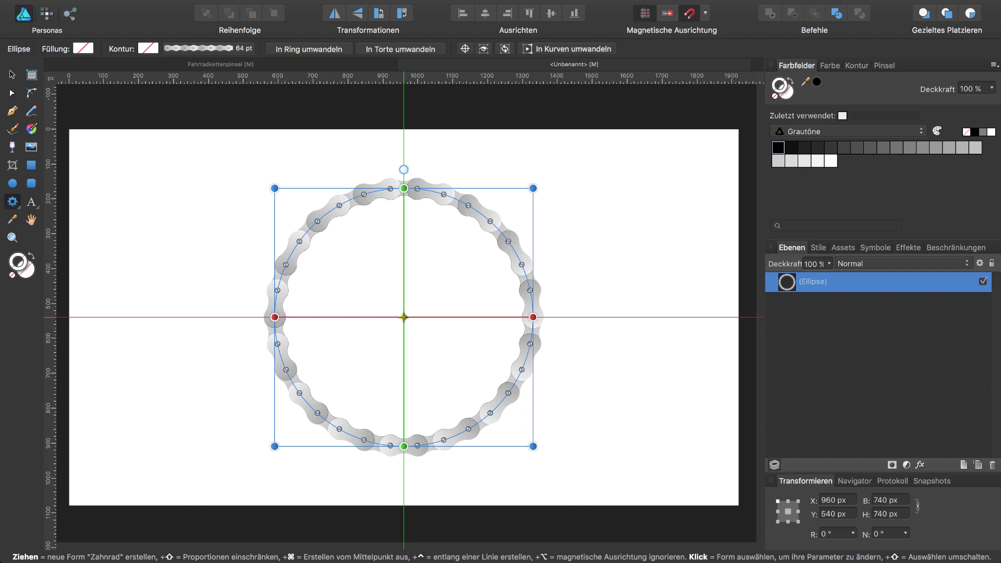
left_click_drag(404, 318, 541, 489)
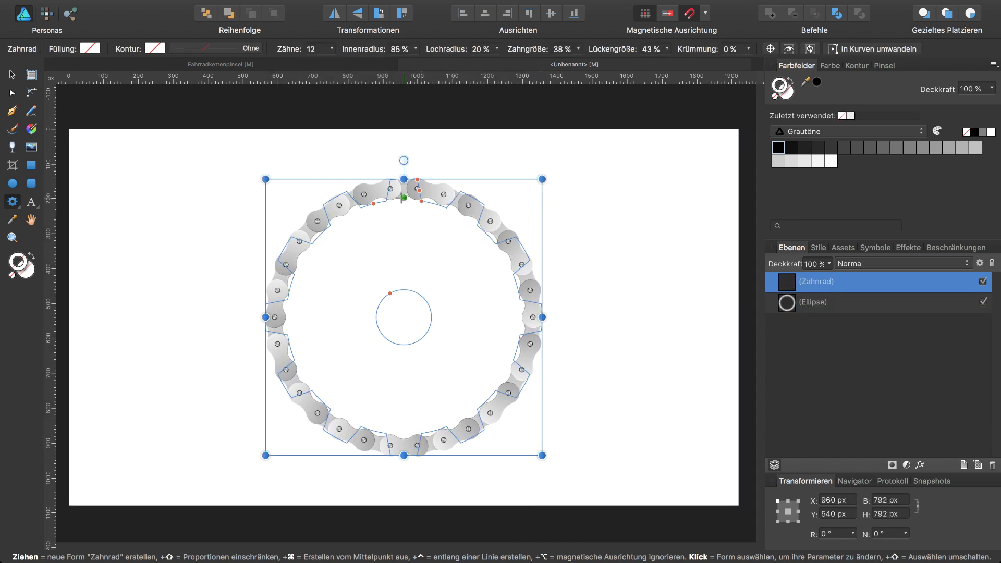
left_click(332, 48)
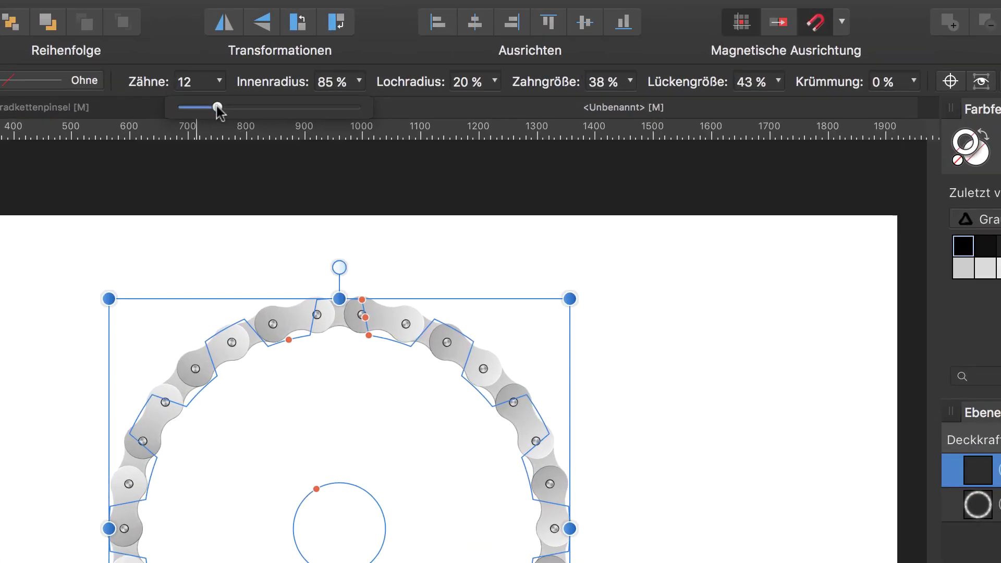
left_click_drag(331, 64, 338, 65)
left_click_drag(230, 112, 285, 138)
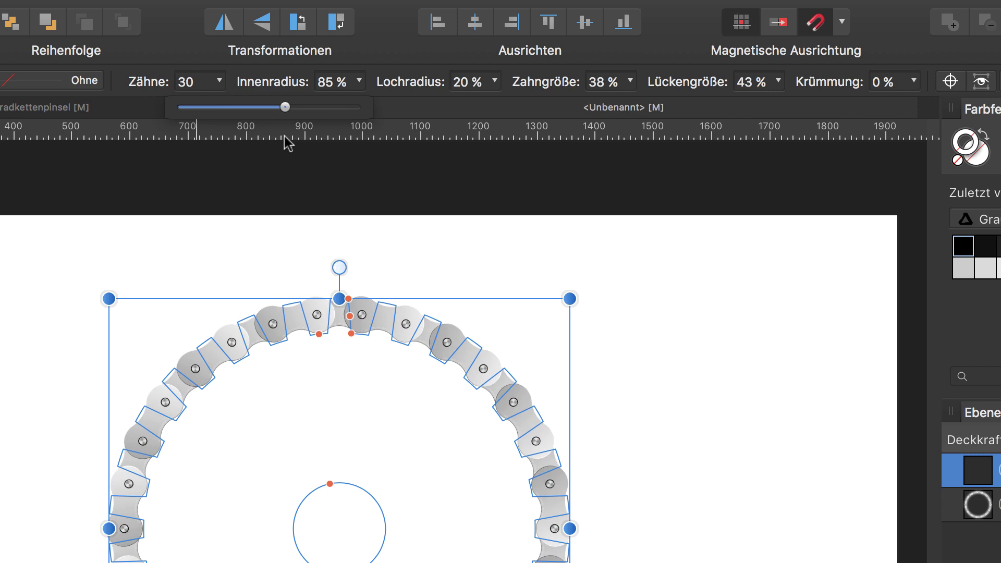
left_click_drag(285, 137, 282, 137)
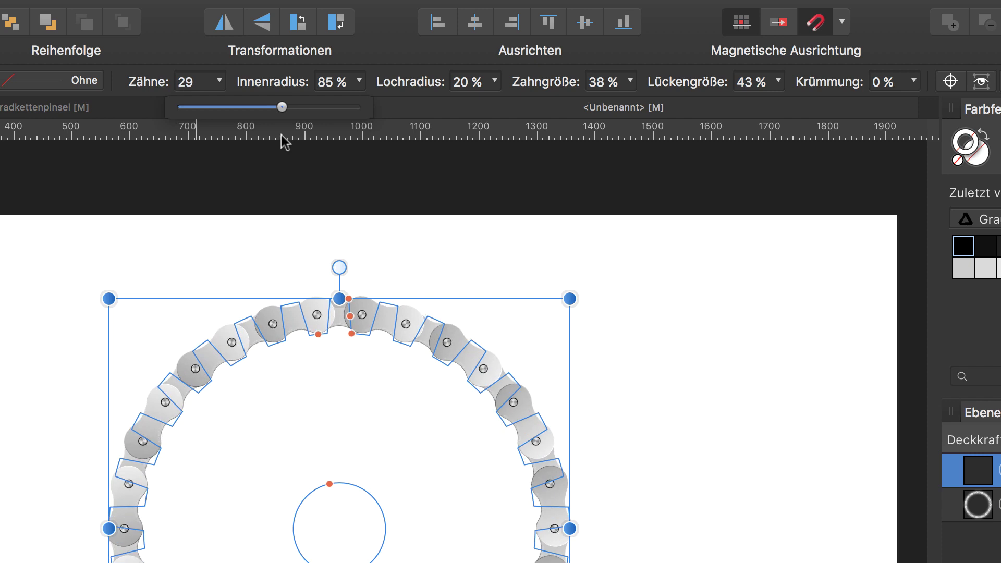
left_click_drag(281, 135, 284, 116)
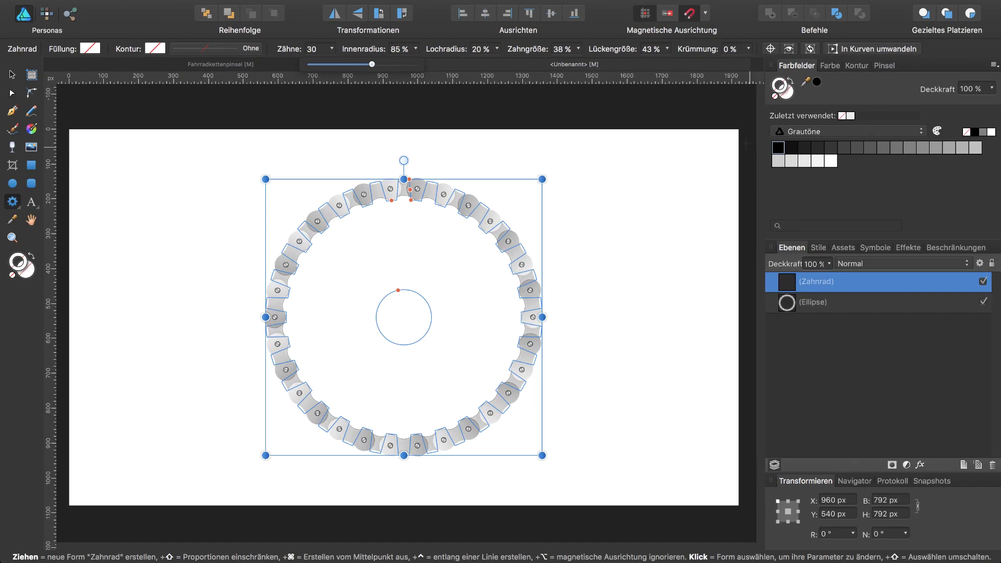
- Reduce the chain circle's Kontur Breite from 64 pt to 49 pt
left_click(825, 304)
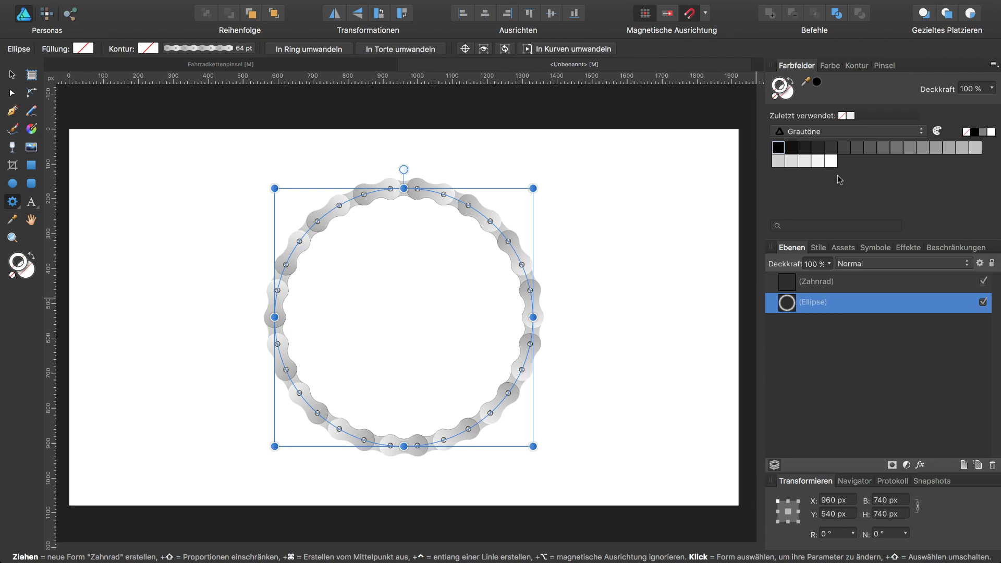
left_click(882, 67)
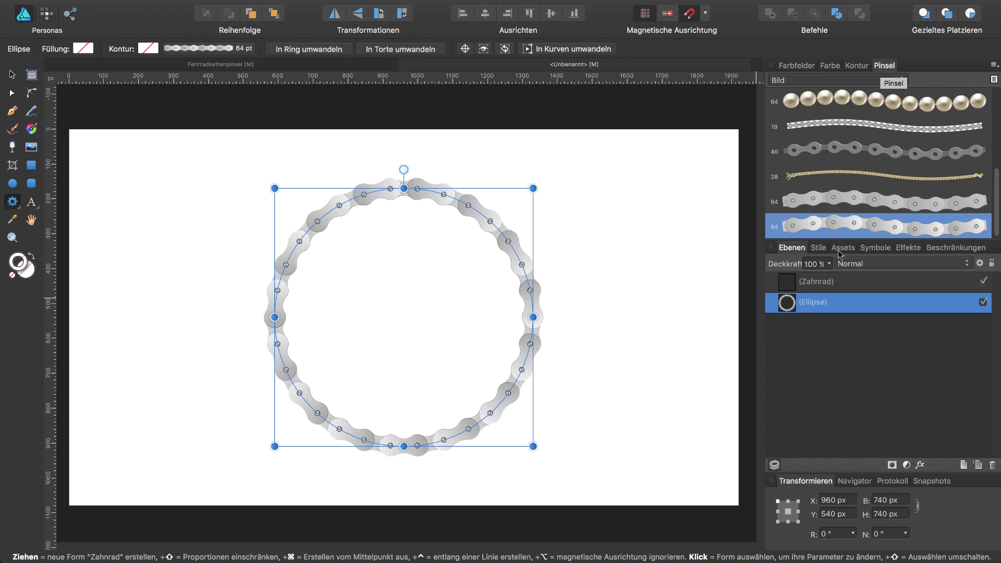
left_click(857, 66)
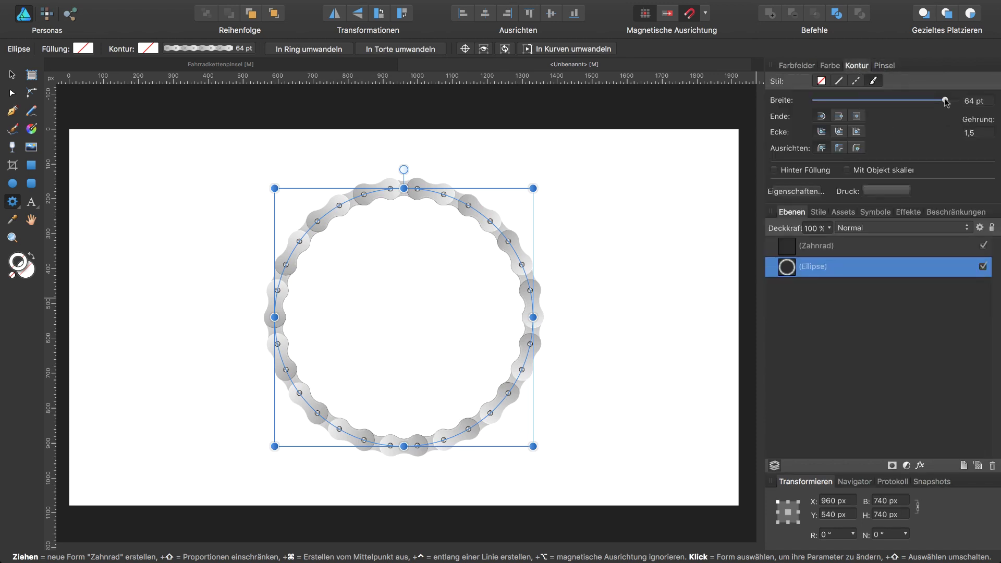
left_click_drag(946, 100, 939, 101)
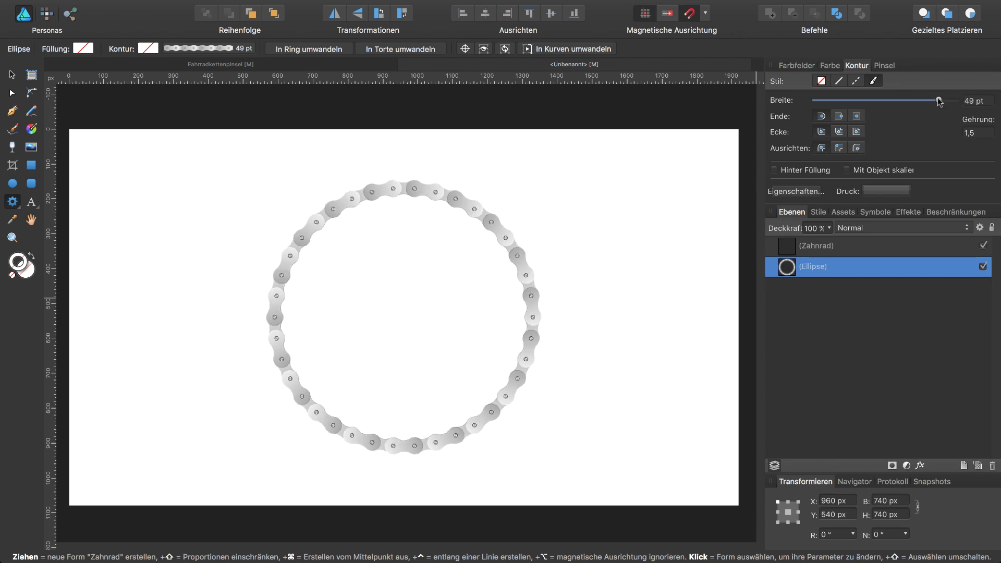
left_click(806, 247)
- Give the gear a Schwarz 75 % fill and no outline
left_click(789, 66)
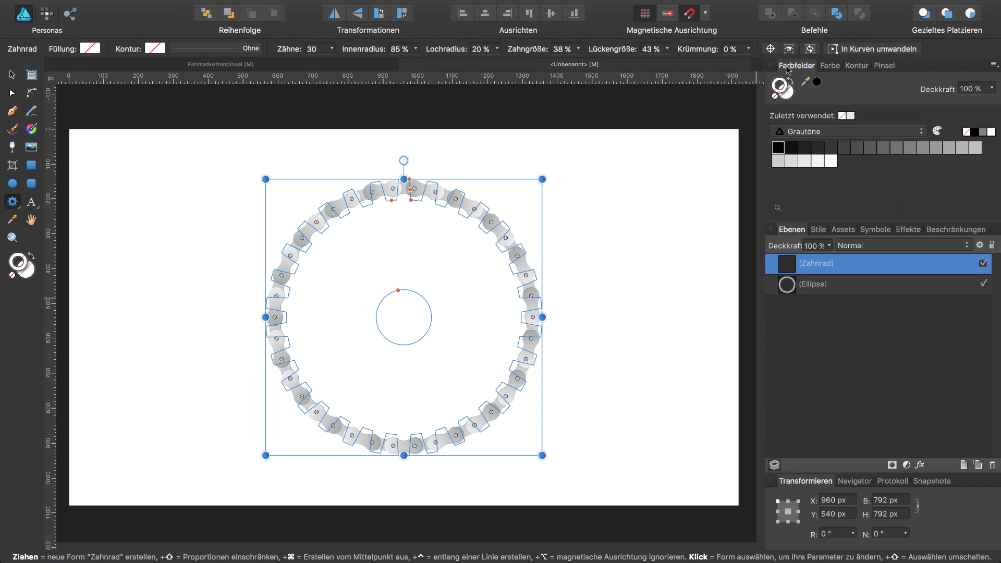
left_click(819, 149)
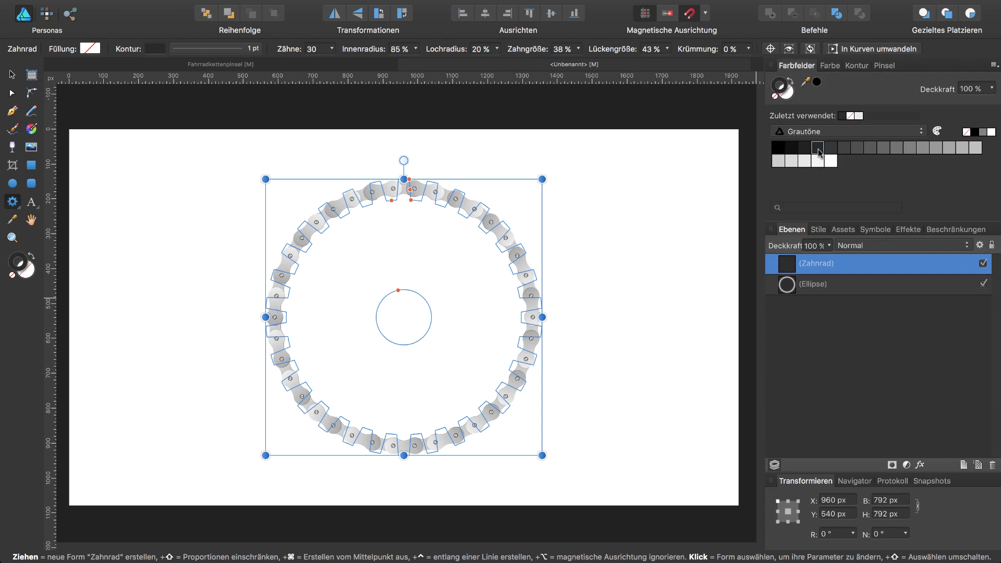
left_click(788, 97)
left_click(778, 83)
left_click(786, 92)
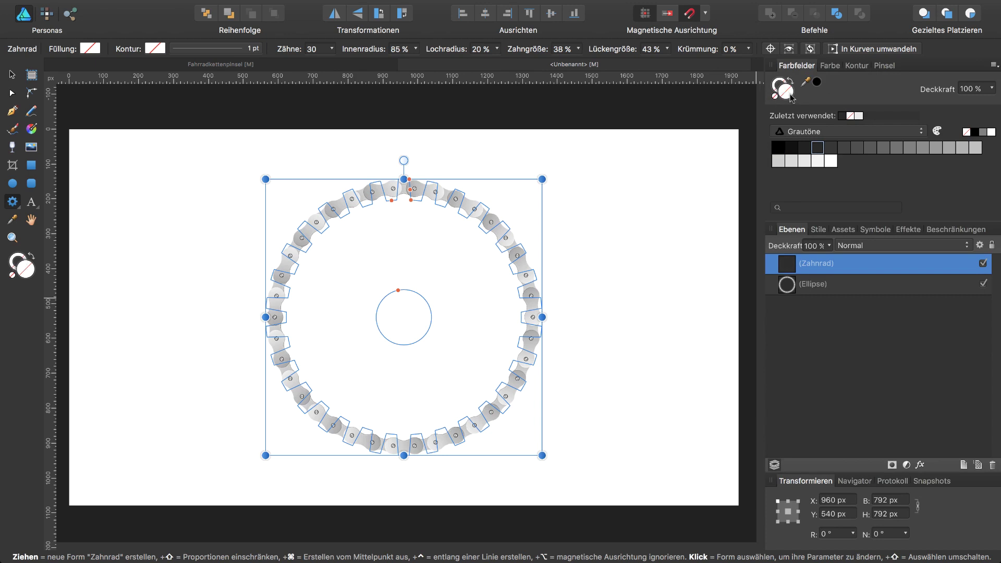
left_click(844, 150)
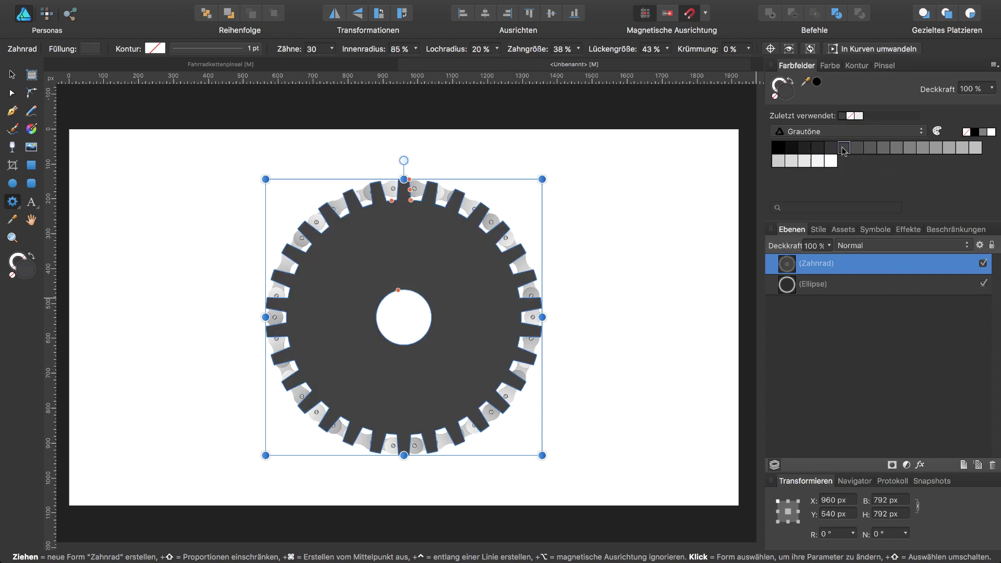
- Move the Zahnrad layer below the Ellipse layer
key("ctrl+plus")
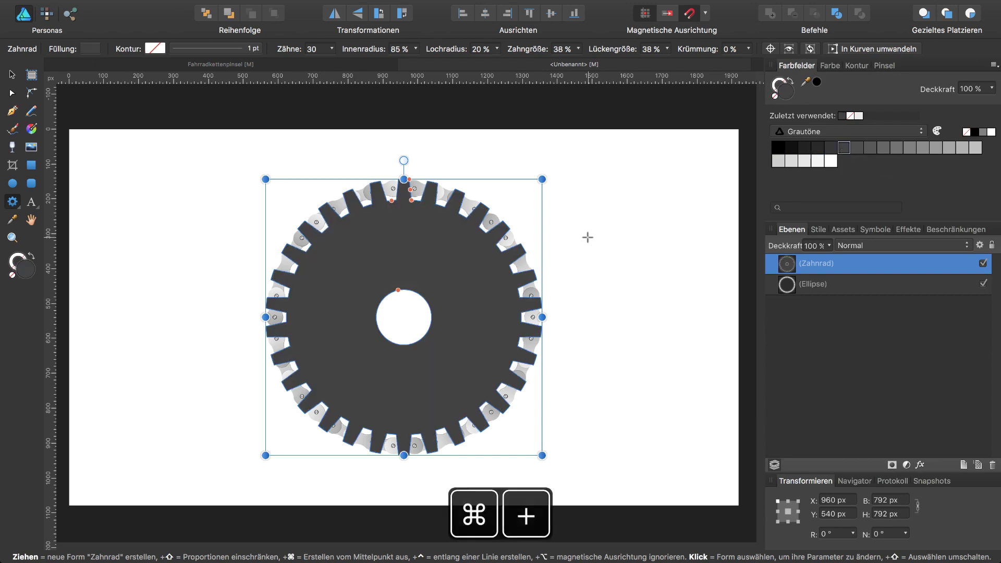
key("ctrl+plus")
scroll(548, 254, "up", 6)
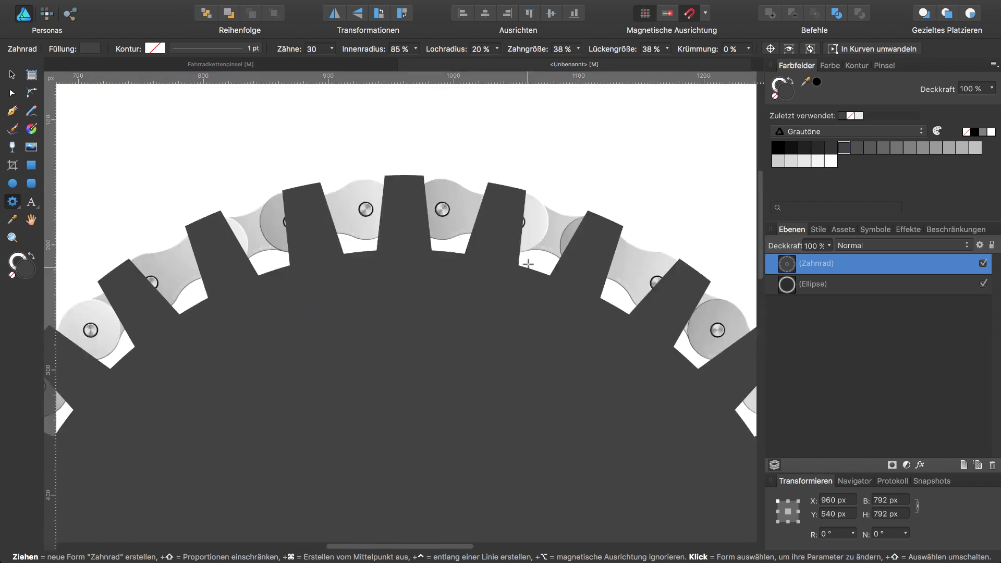
scroll(529, 264, "up", 4)
scroll(528, 264, "down", 1)
scroll(528, 264, "down", 1)
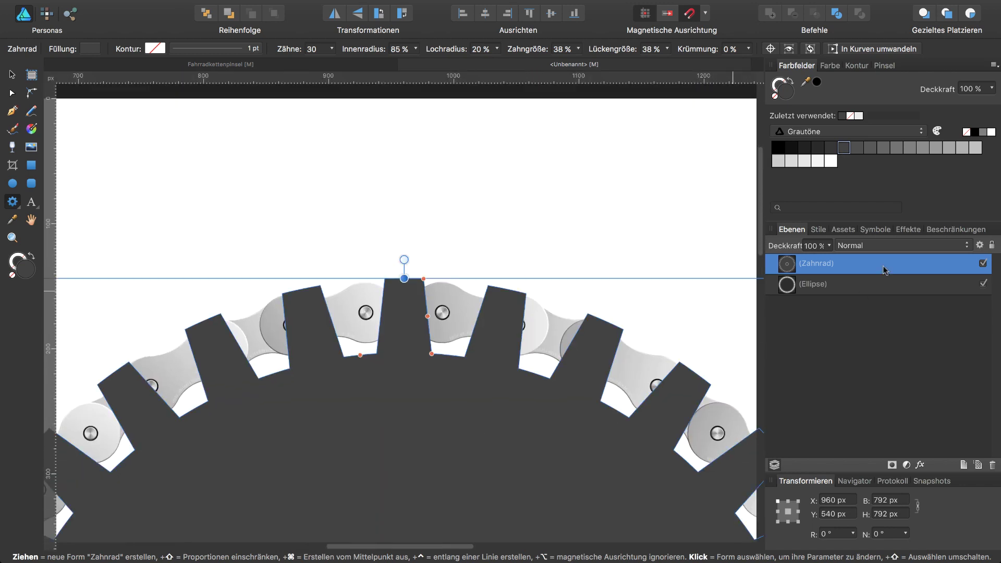
left_click_drag(787, 265, 785, 296)
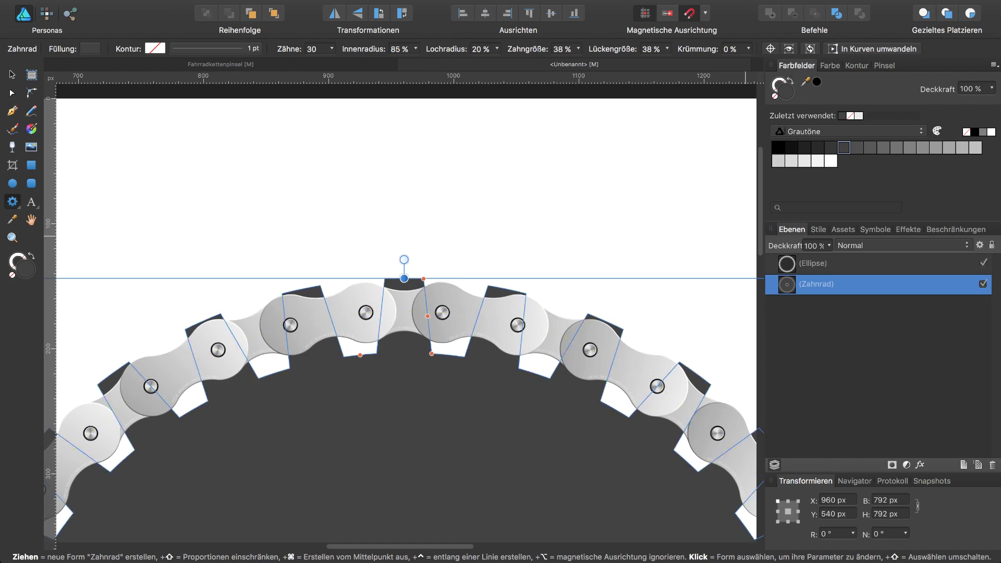
- Set the chain circle's Kontur Breite to 60 pt
left_click(812, 265)
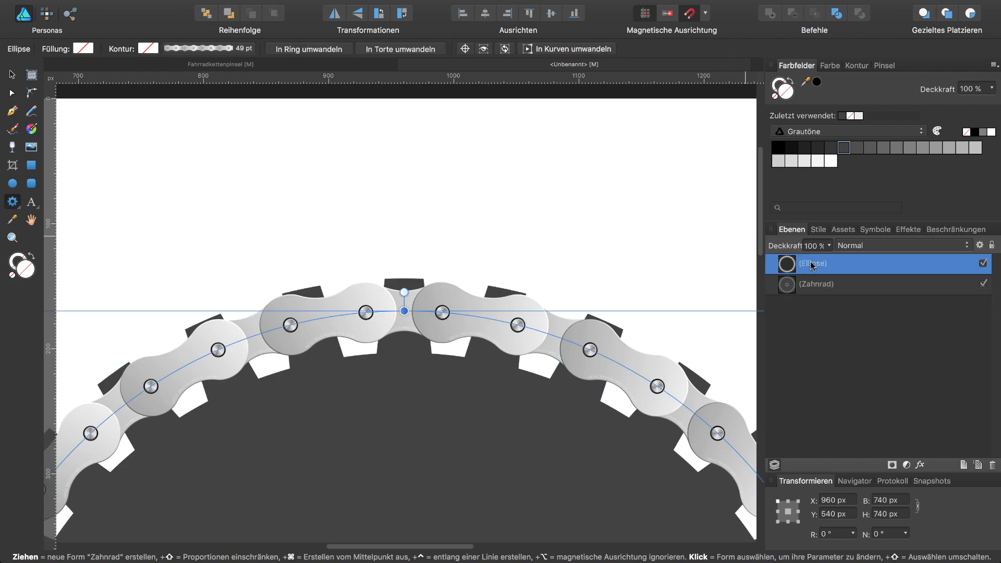
left_click(858, 65)
left_click_drag(938, 100, 911, 95)
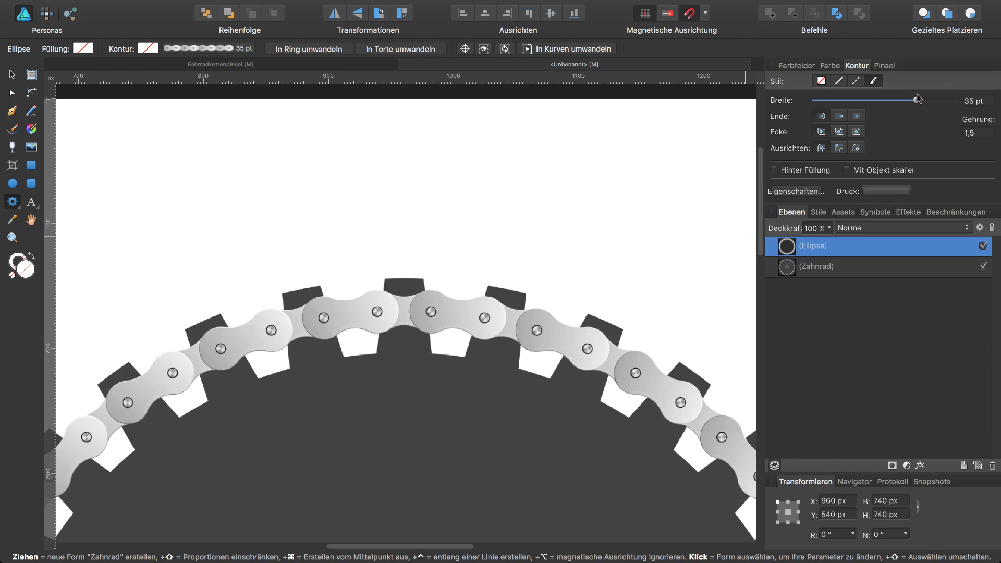
left_click_drag(910, 96, 945, 115)
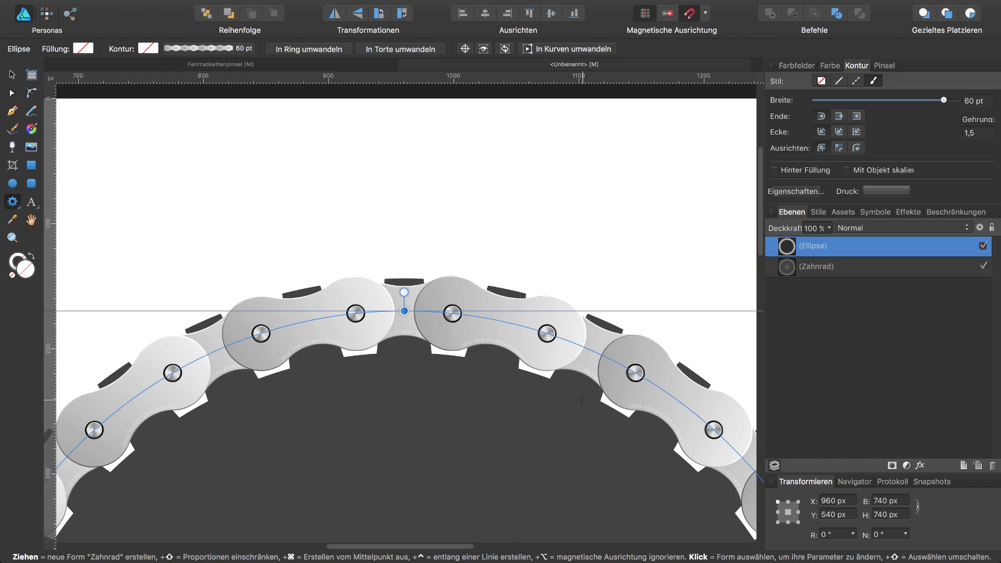
left_click(396, 381)
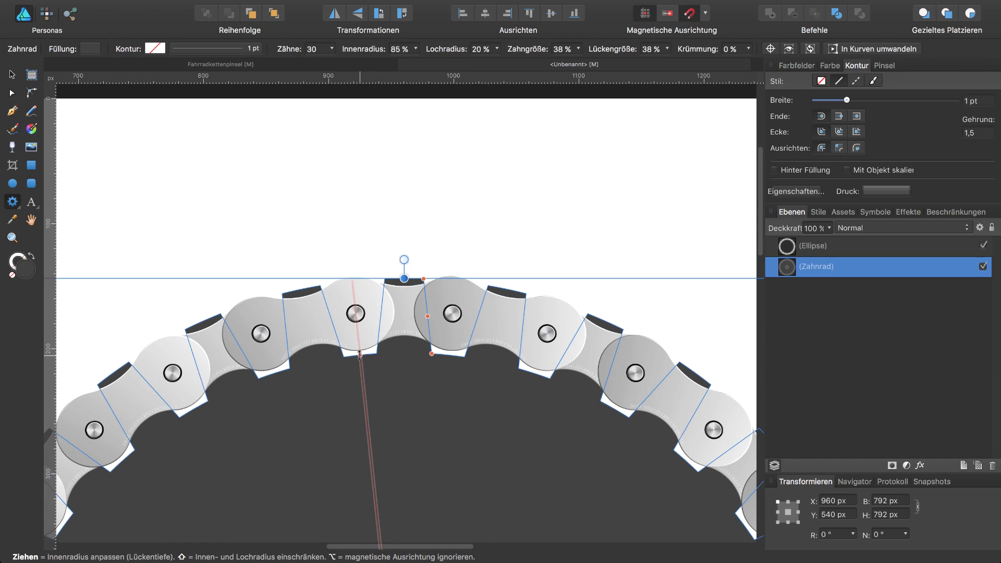
- Set the gear's Innenradius to 87% and widen its Lochradius to about 81%
left_click_drag(360, 355, 360, 345)
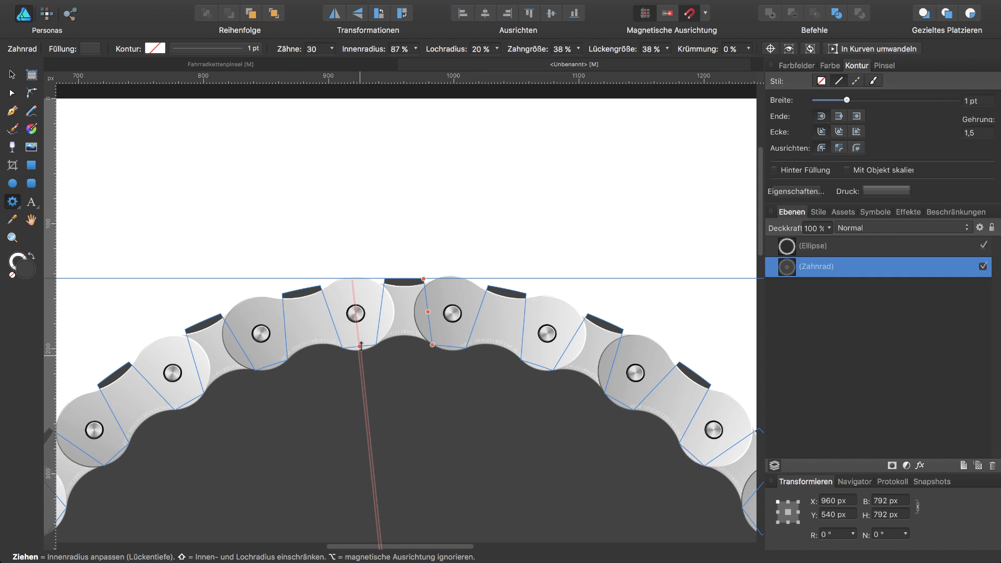
scroll(451, 452, "down", 10)
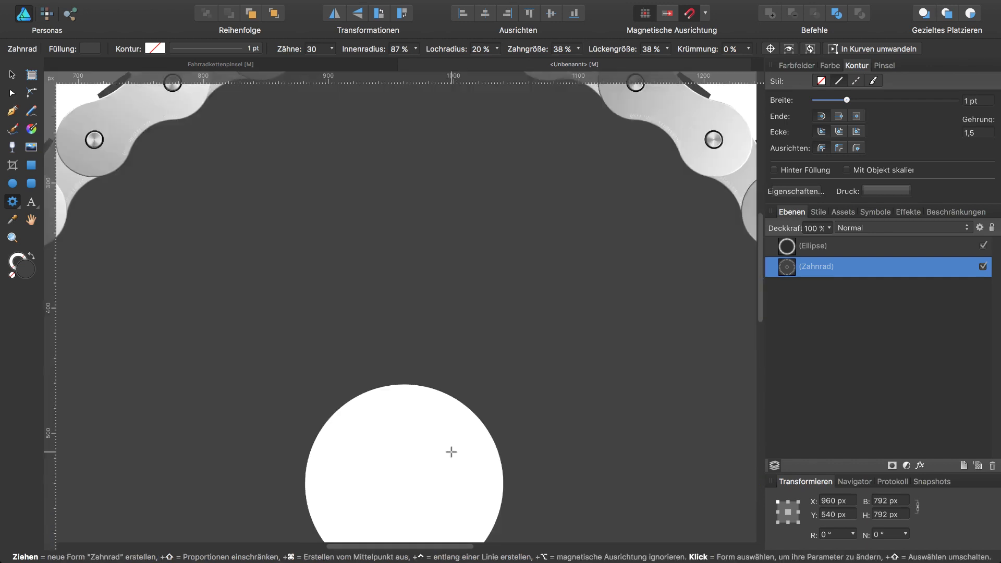
scroll(451, 452, "down", 3)
left_click_drag(384, 308, 382, 80)
key("super+0")
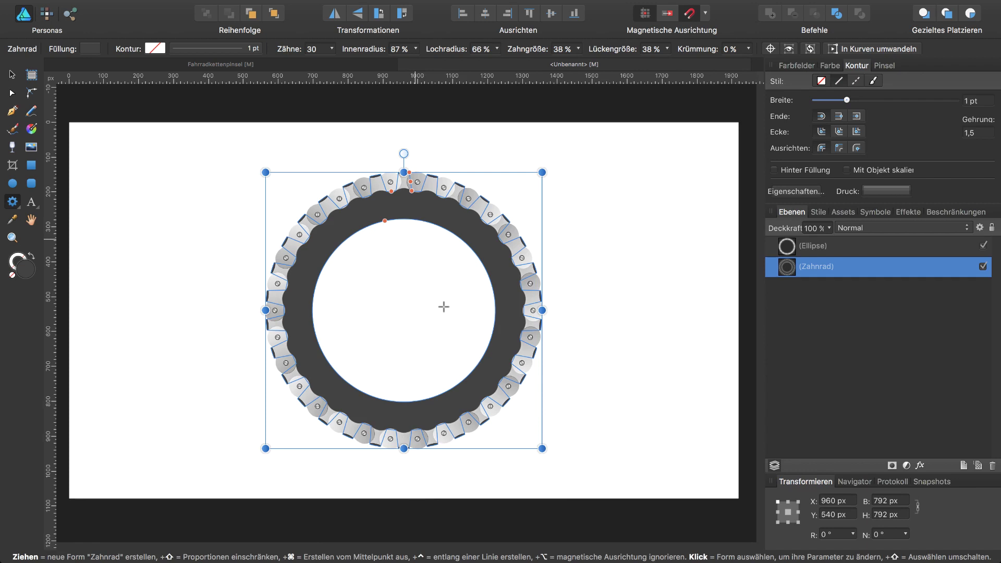
left_click_drag(385, 221, 382, 202)
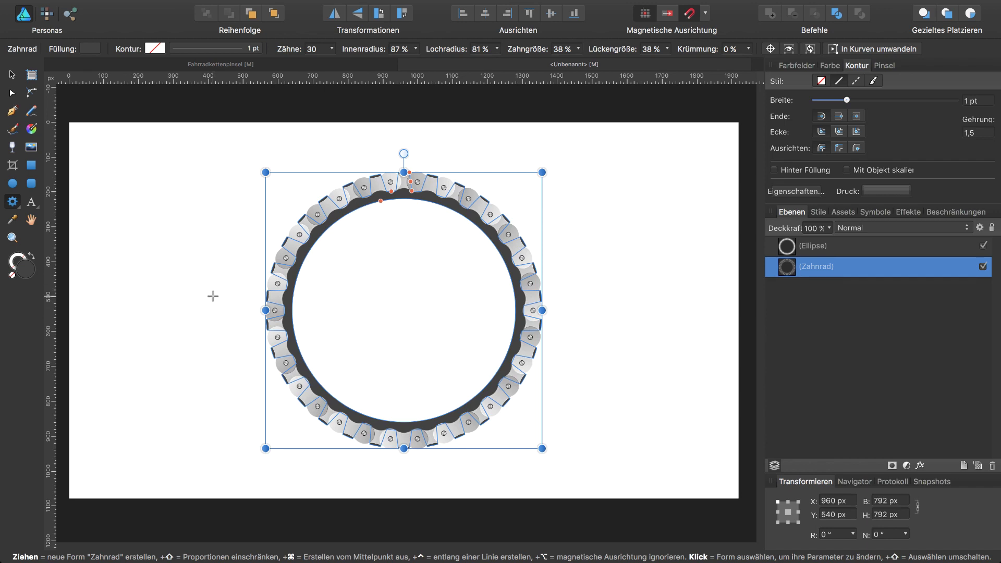
key("Escape")
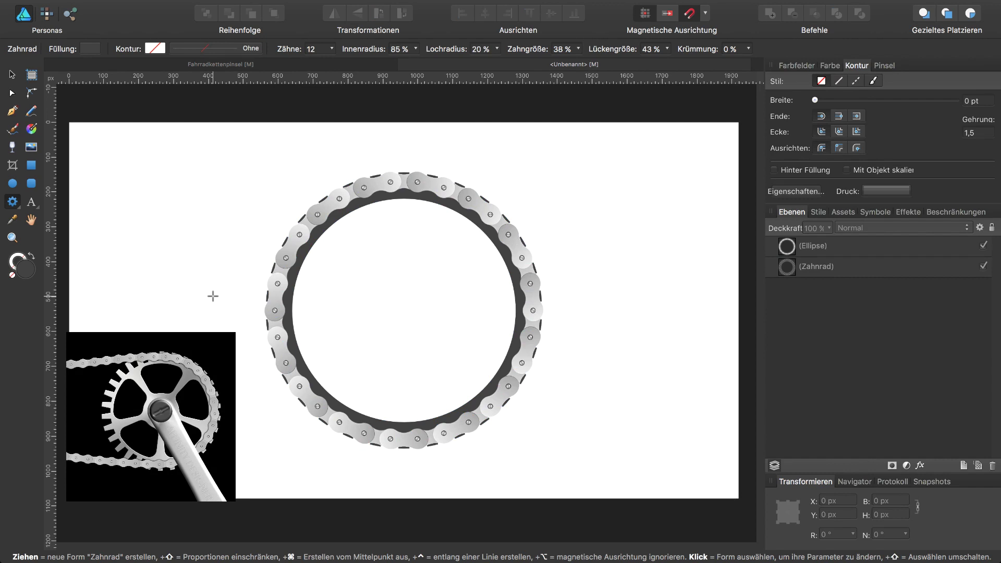
- Hide all panels and toolbars, then zoom to fit the chainring in the window
key("Tab")
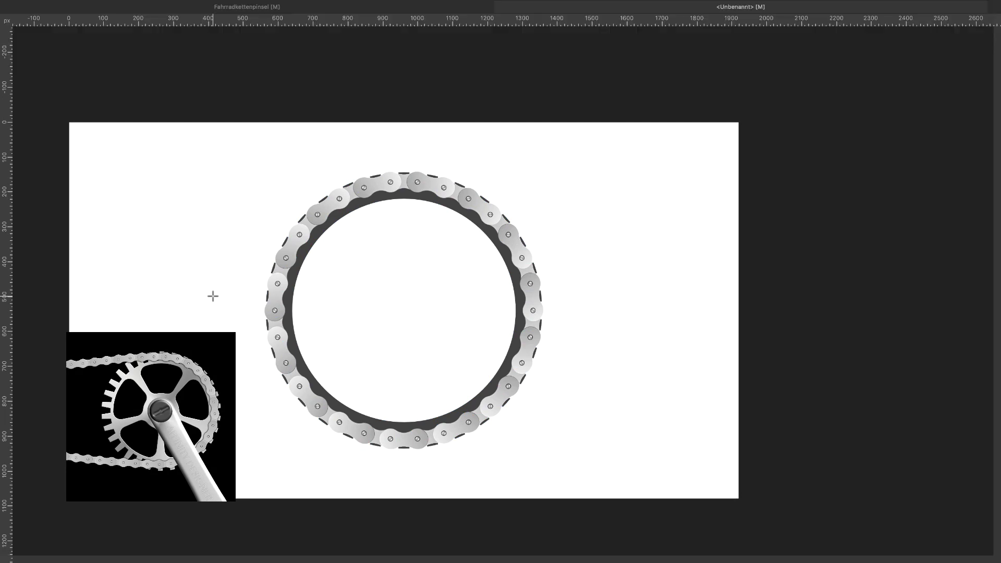
key("super+0")
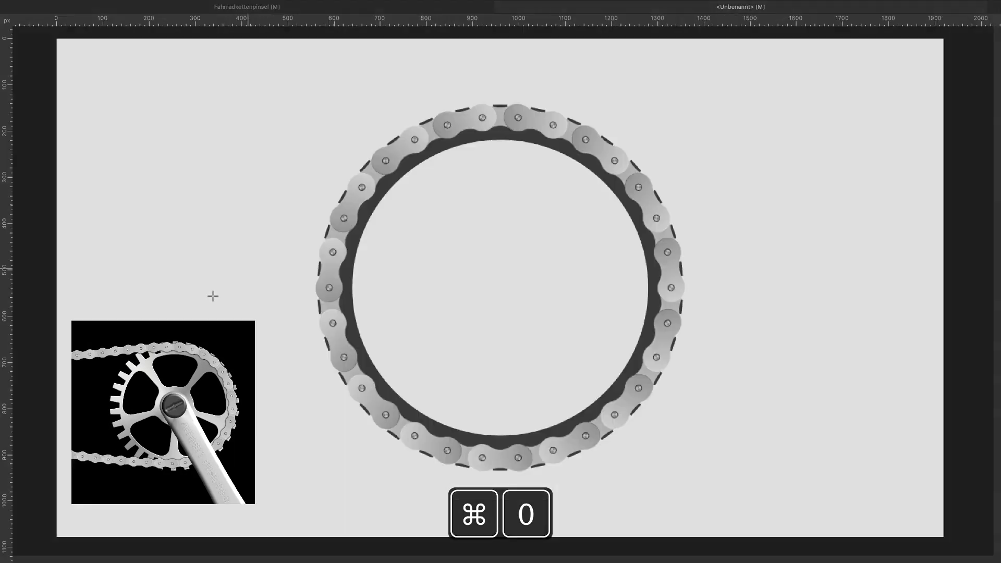